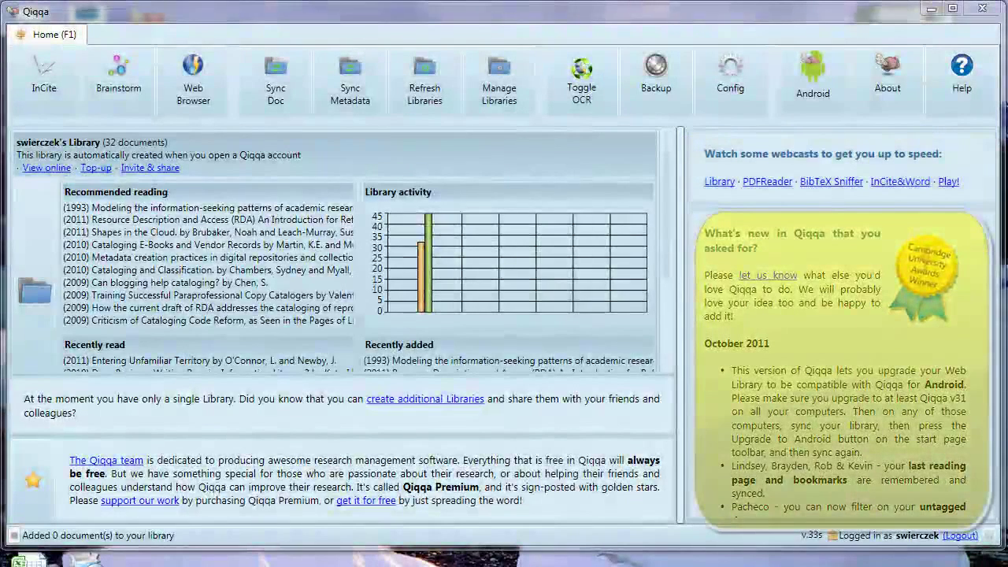
- Add the PDF 497311 to the empty library directly from the open Information Literacy PDFs folder window
scroll(338, 251, "down", 3)
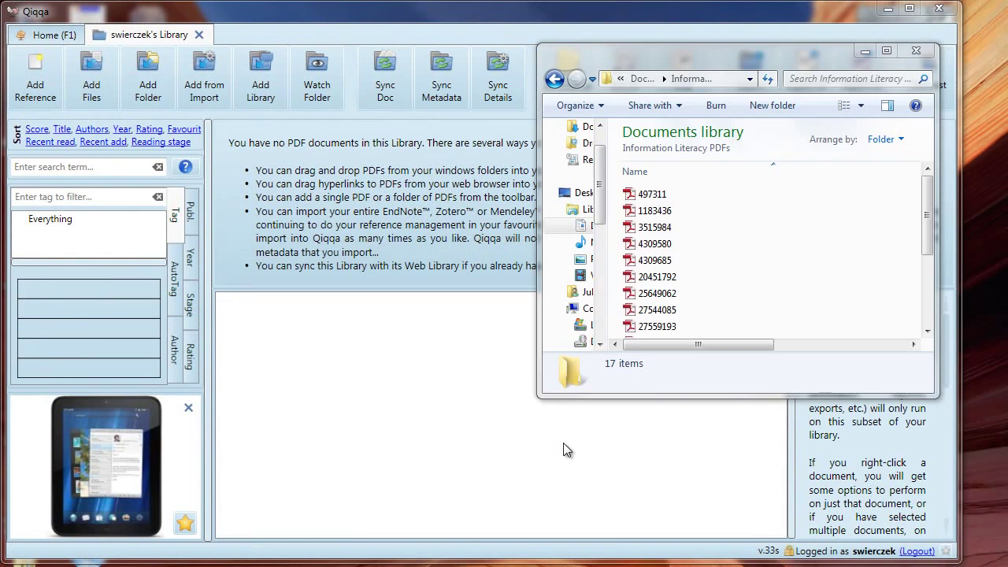
left_click_drag(658, 199, 406, 356)
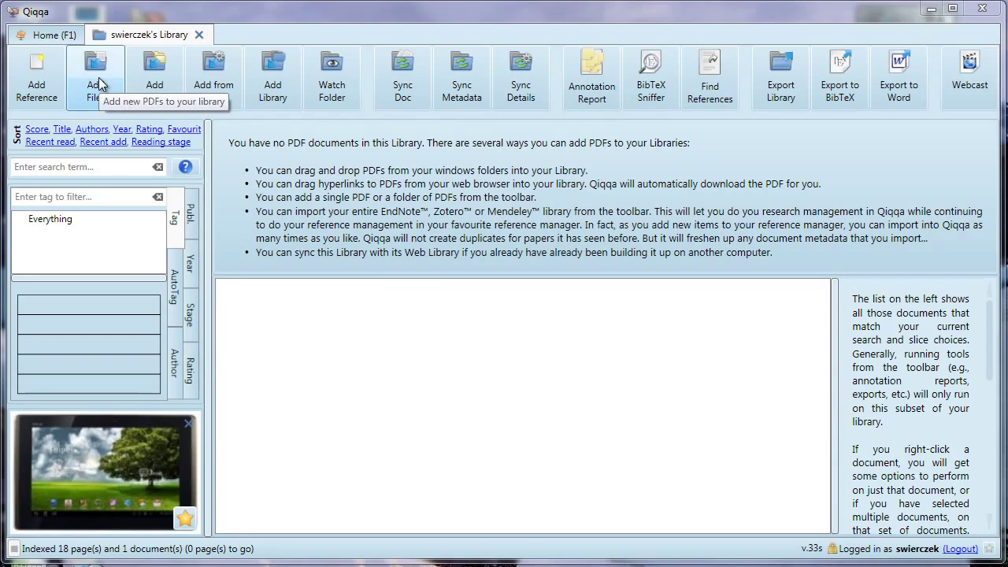
- Add the single file 497311 from the Information Literacy PDFs folder in Documents to the library
left_click(96, 75)
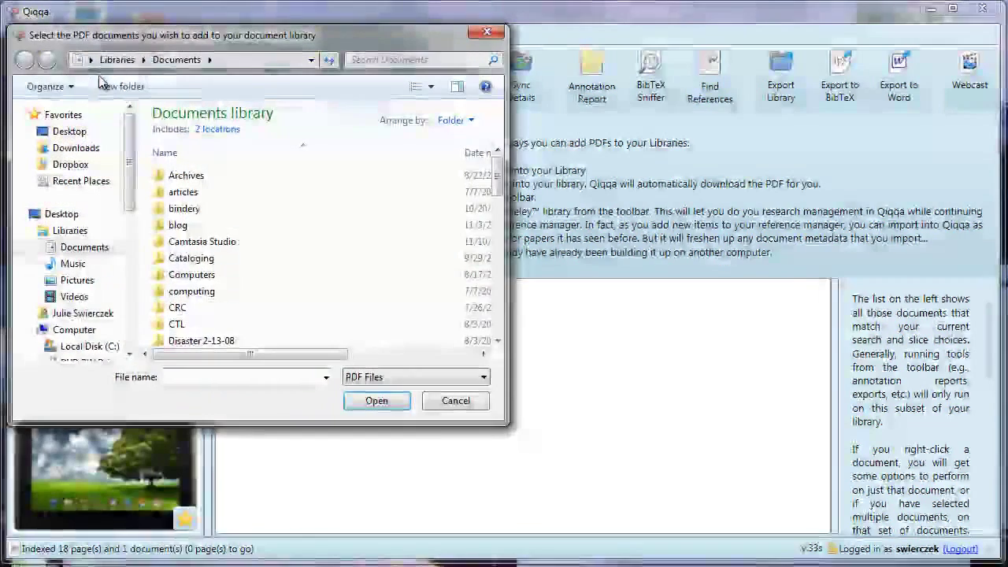
left_click_drag(498, 178, 498, 228)
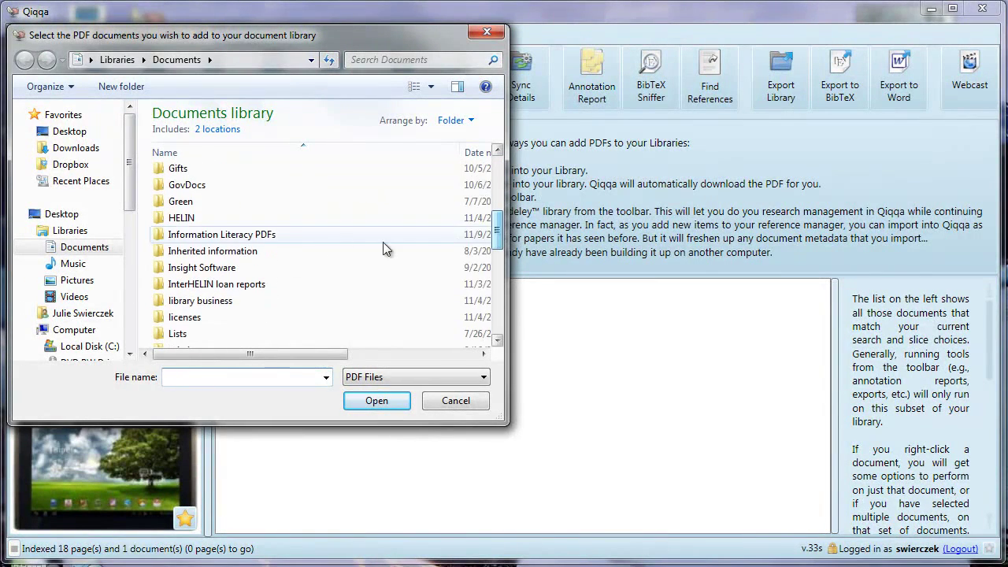
double_click(293, 233)
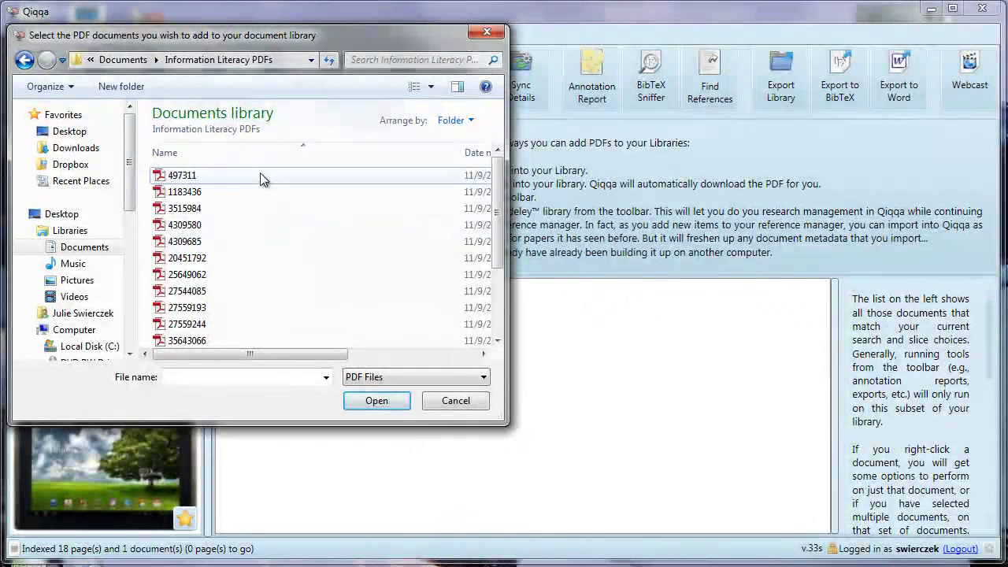
left_click(260, 174)
left_click(377, 400)
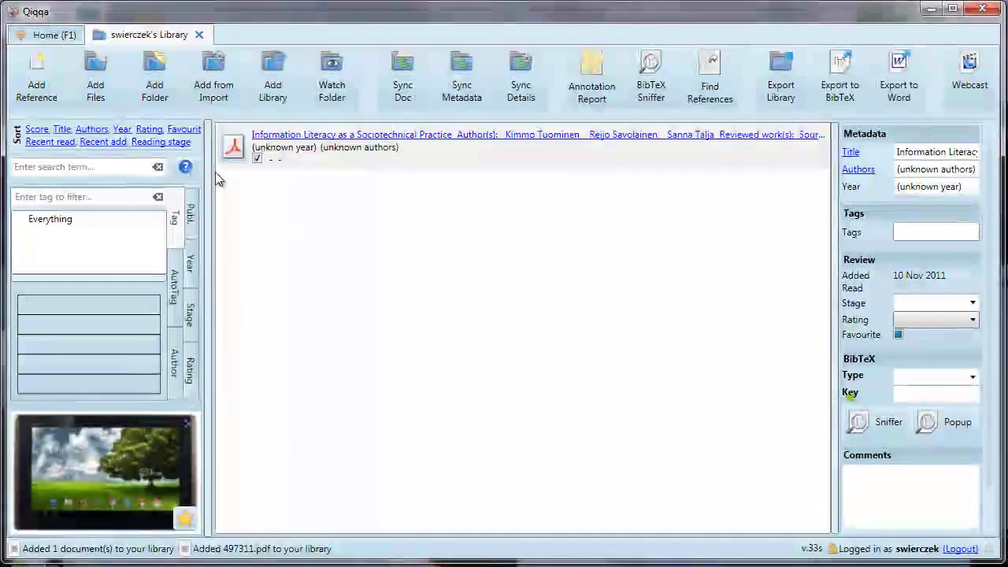
- Add the files 1183436, 3515984 and 4309580 from the Information Literacy PDFs folder to the library together
left_click(99, 89)
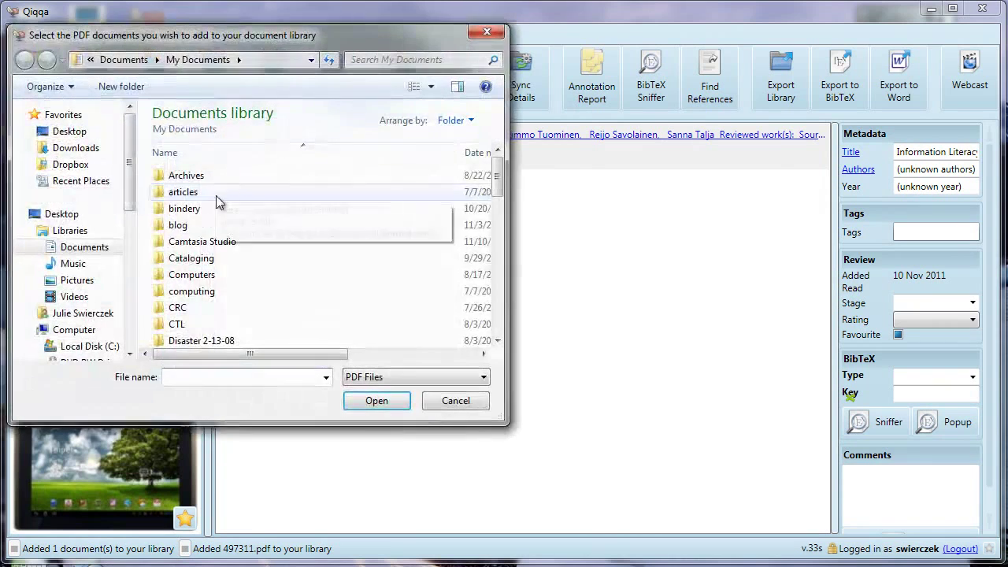
scroll(236, 283, "down", 3)
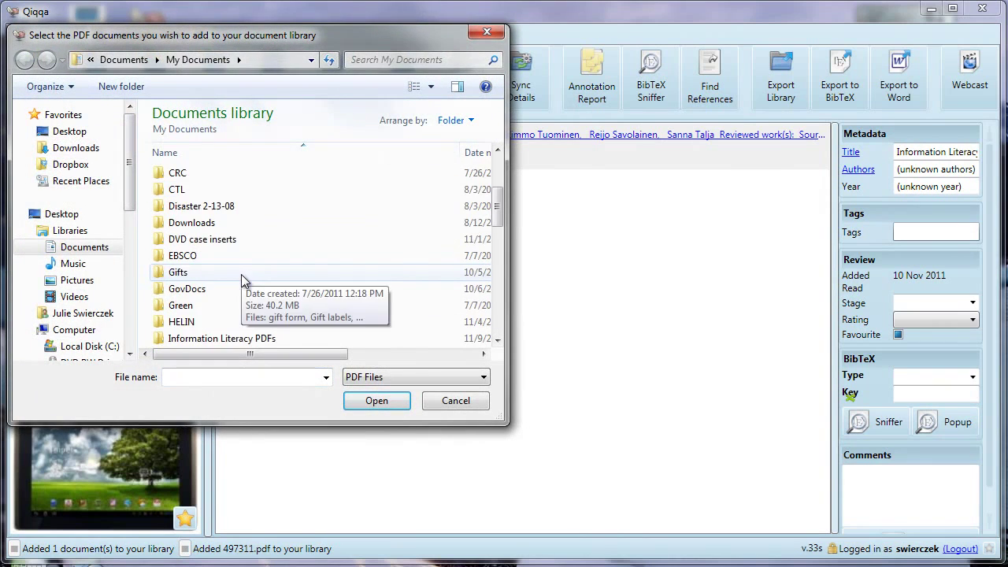
scroll(244, 282, "down", 1)
double_click(244, 286)
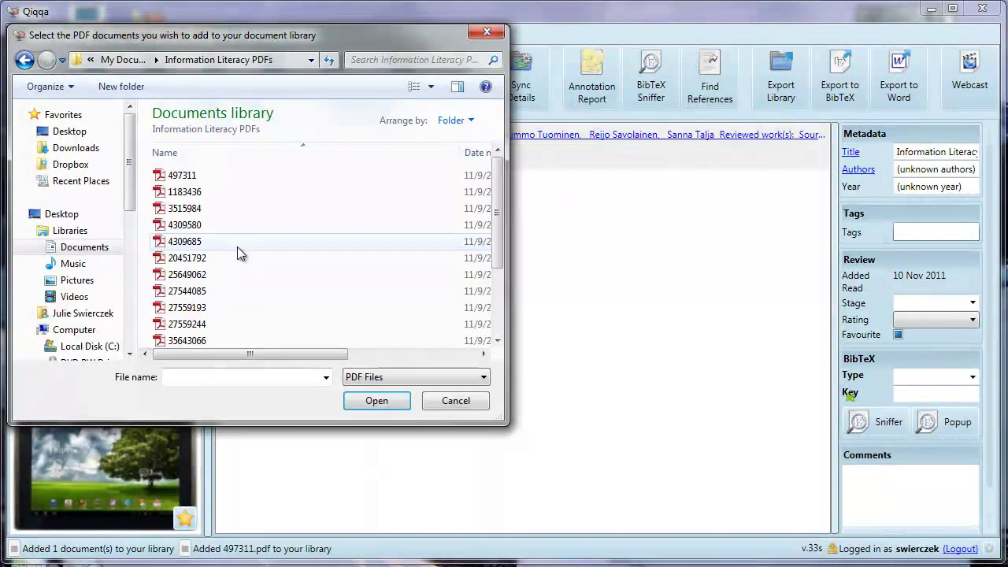
left_click(207, 193, "shift")
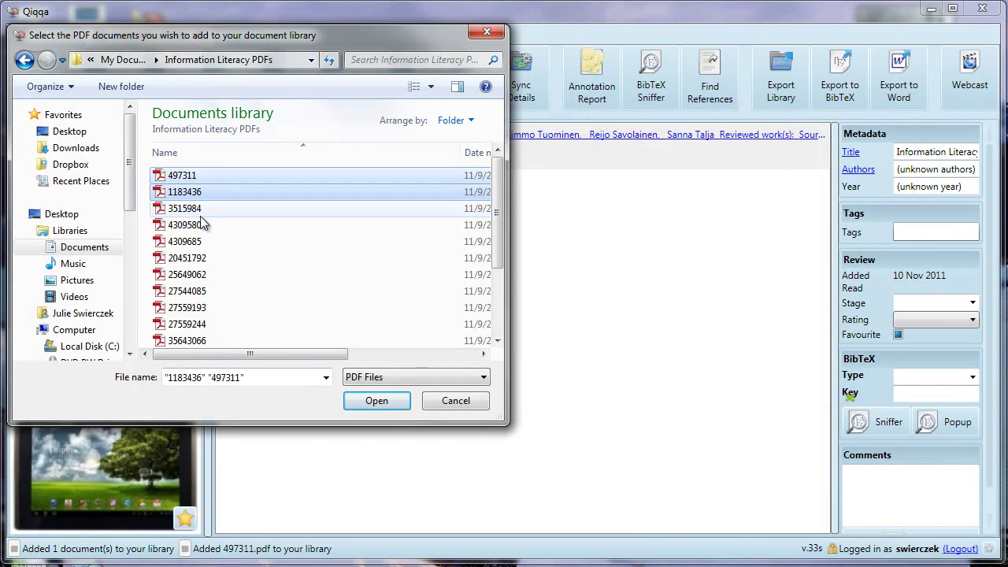
left_click(202, 209, "ctrl")
left_click(202, 224, "ctrl")
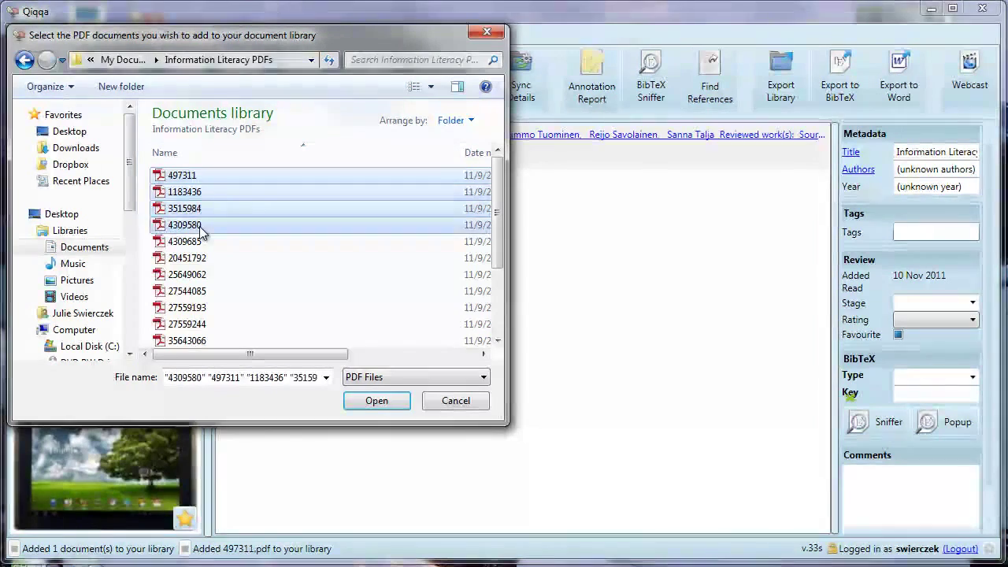
left_click(232, 175, "ctrl")
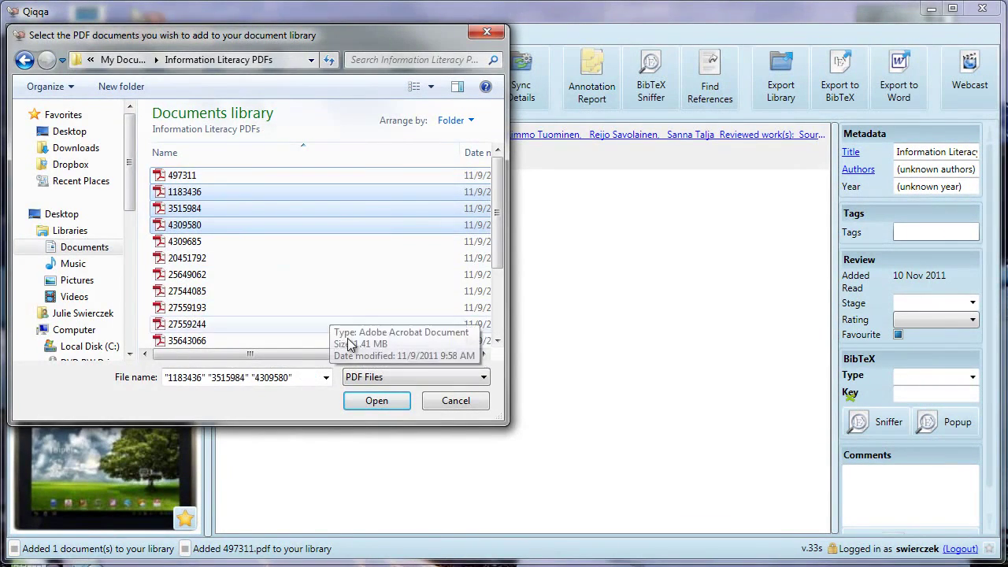
left_click(377, 401)
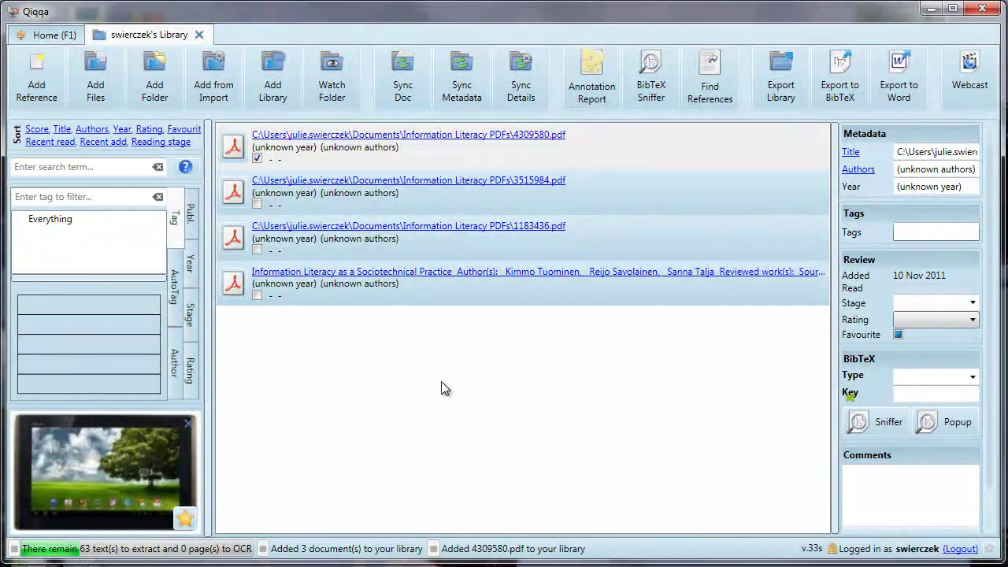
- Import the whole Information Literacy PDFs folder from My Documents, keeping subfolders included and subfolder names added as tags
left_click(156, 95)
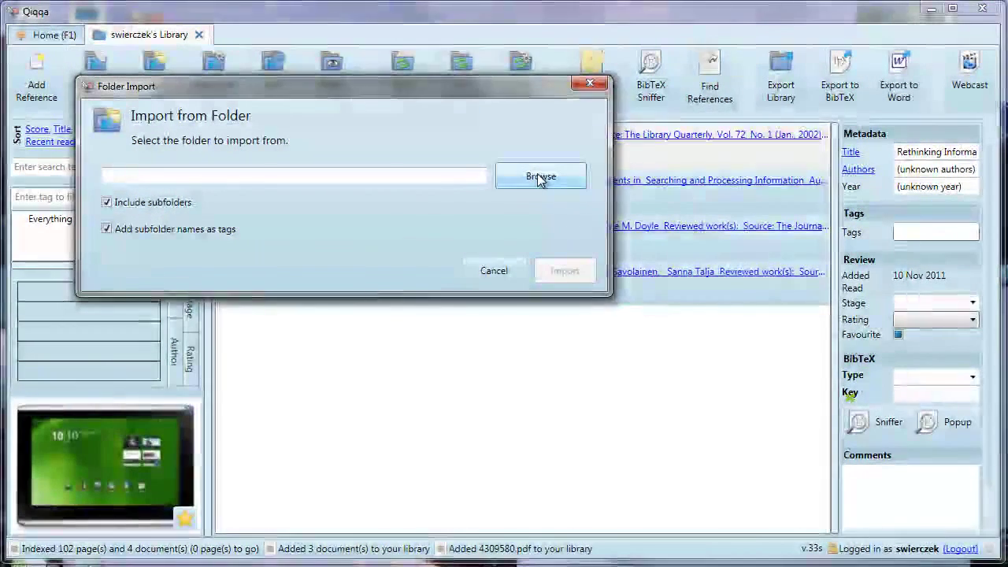
left_click(540, 177)
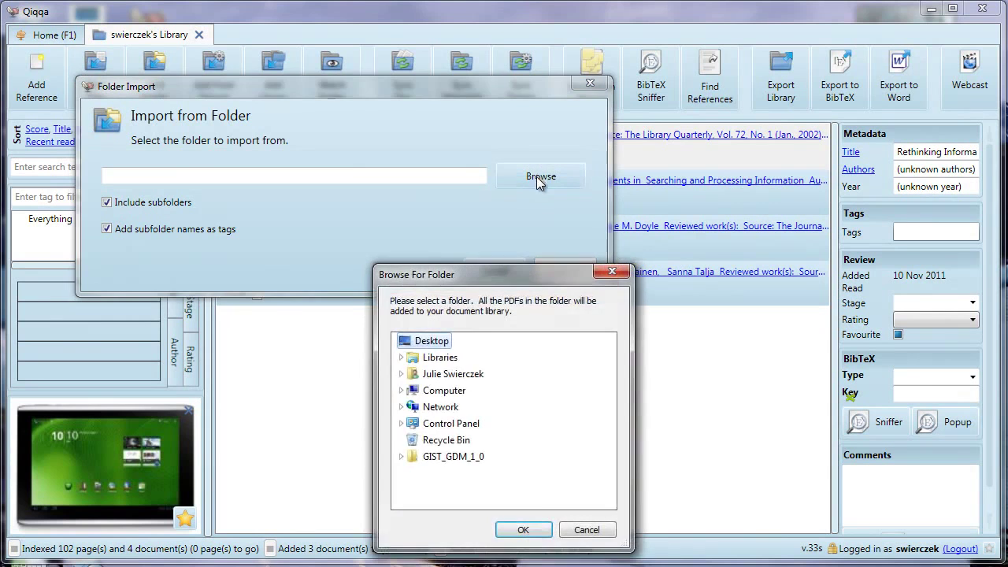
left_click(401, 375)
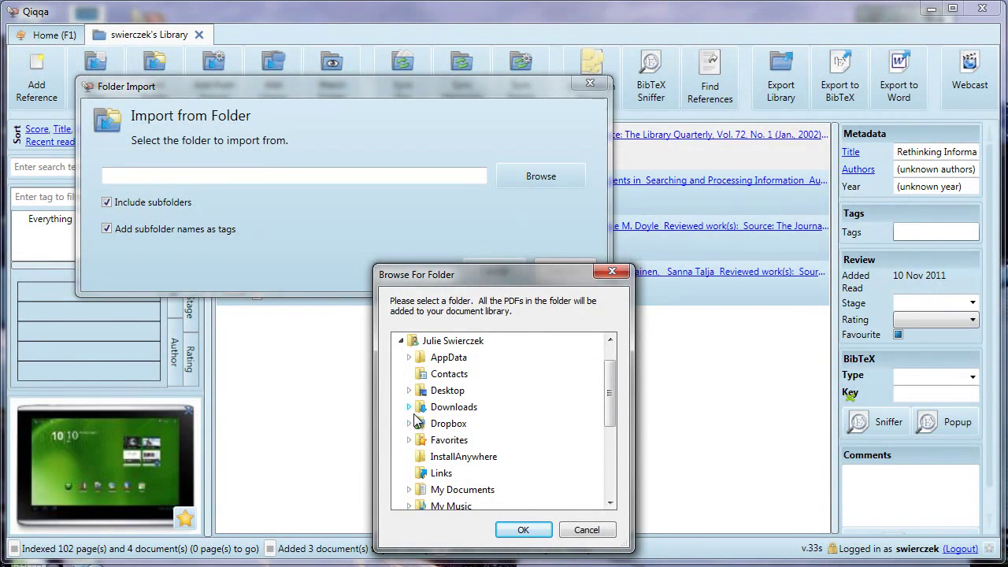
scroll(415, 425, "down", 1)
left_click(409, 446)
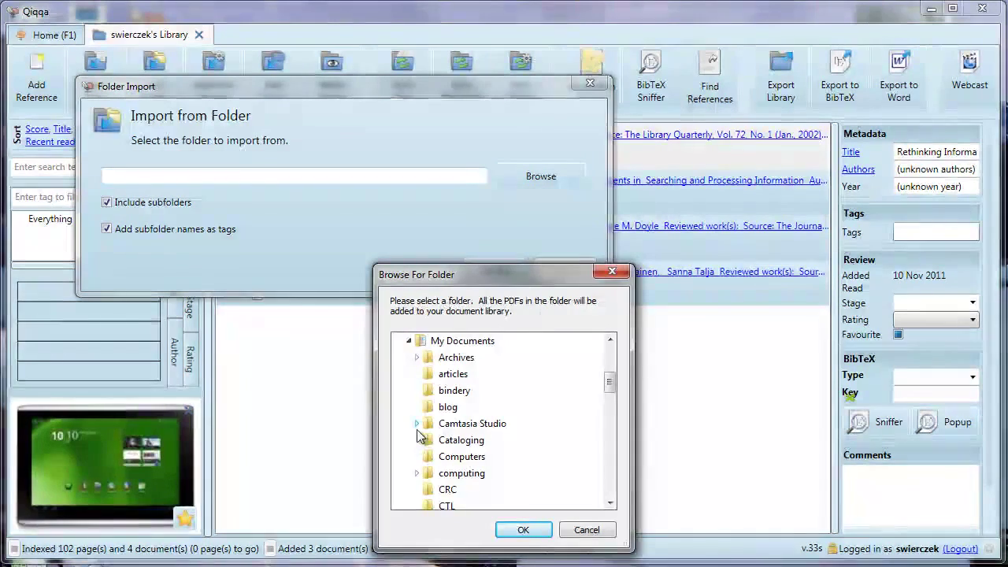
scroll(410, 445, "down", 5)
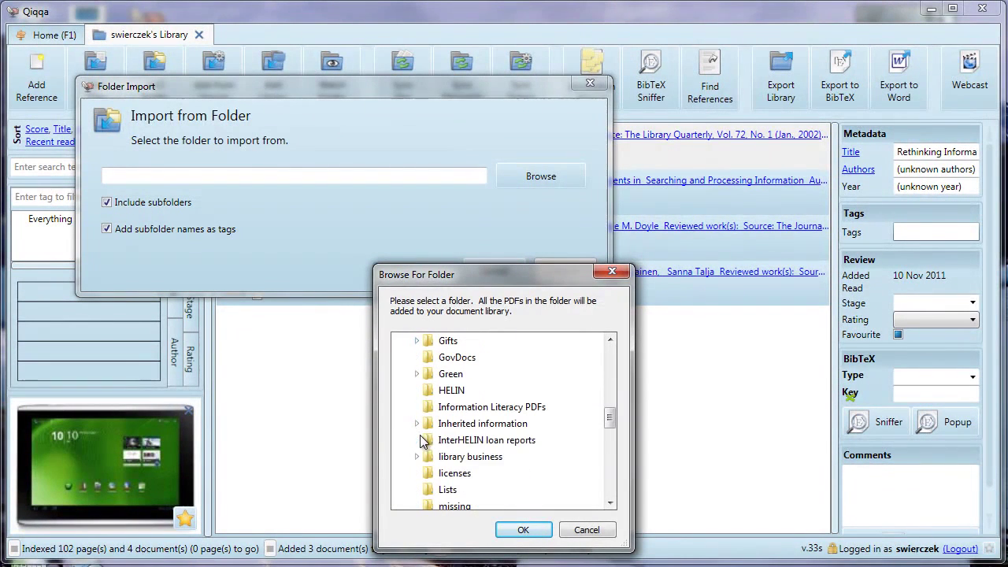
left_click(472, 408)
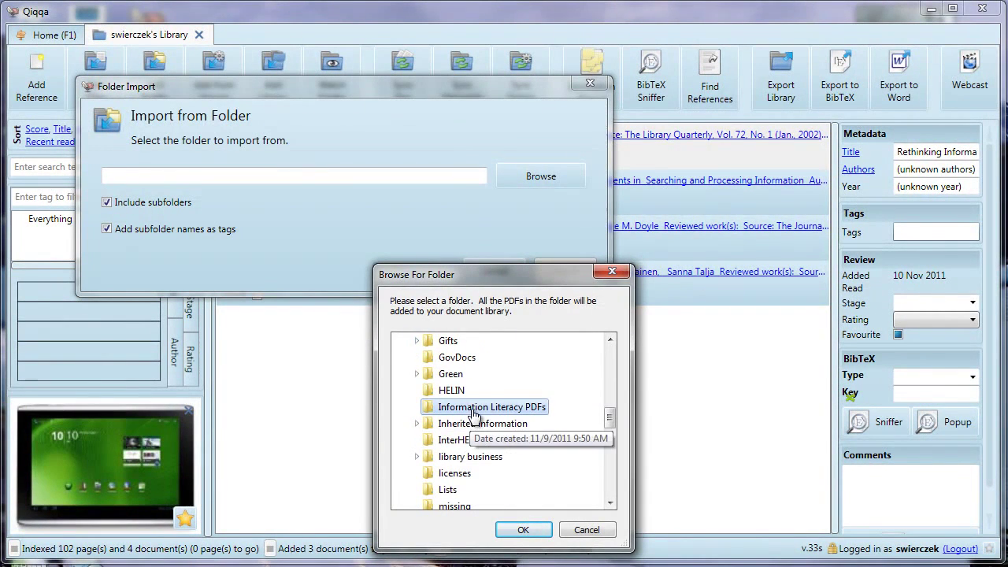
left_click(523, 530)
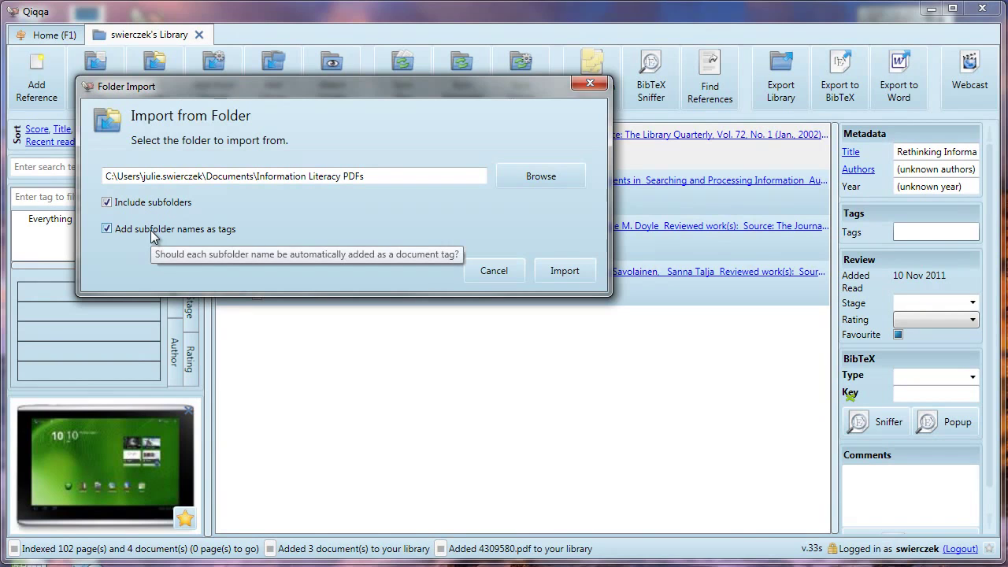
left_click(562, 273)
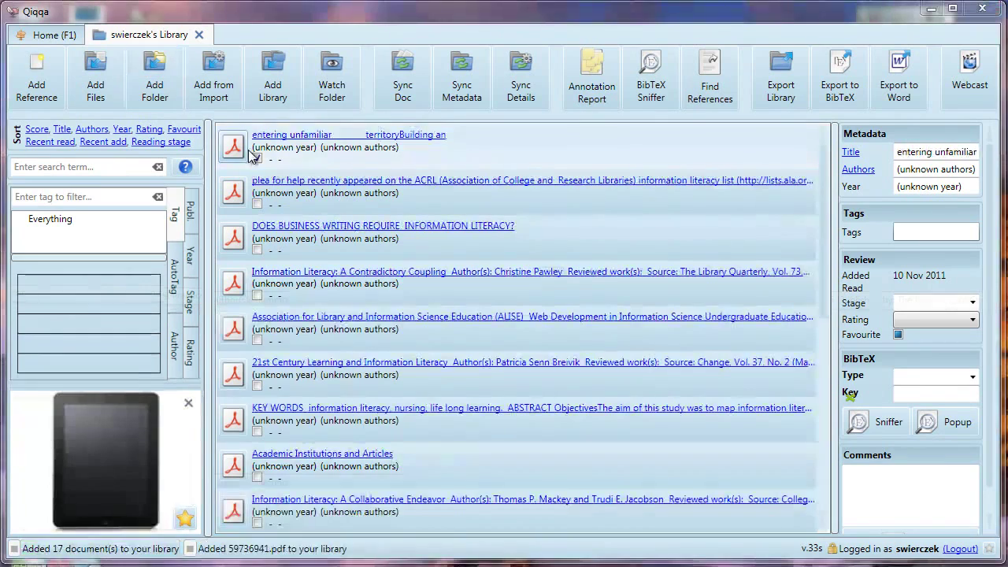
- View the options for importing from other reference managers and from another library, closing both without importing
left_click(218, 80)
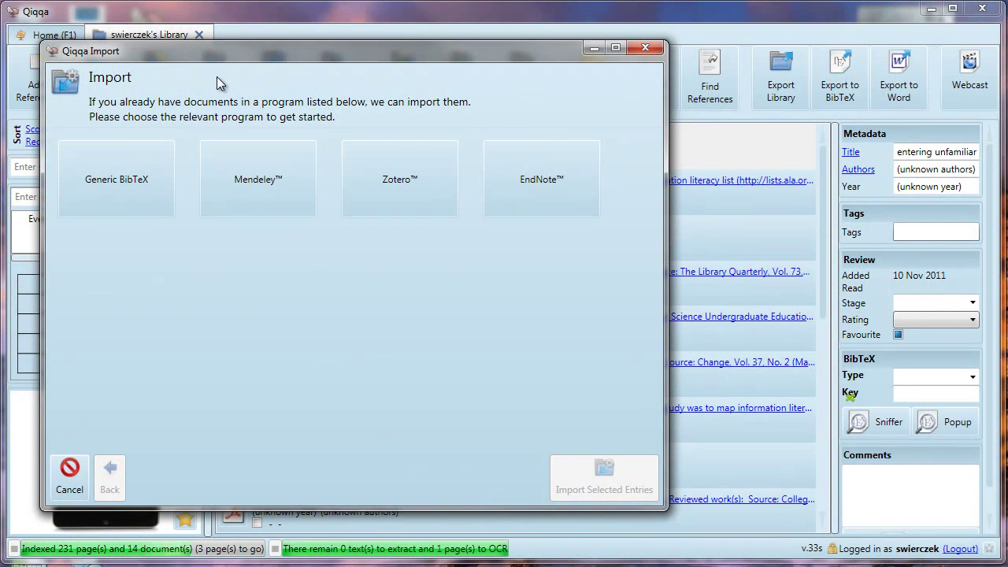
left_click(69, 478)
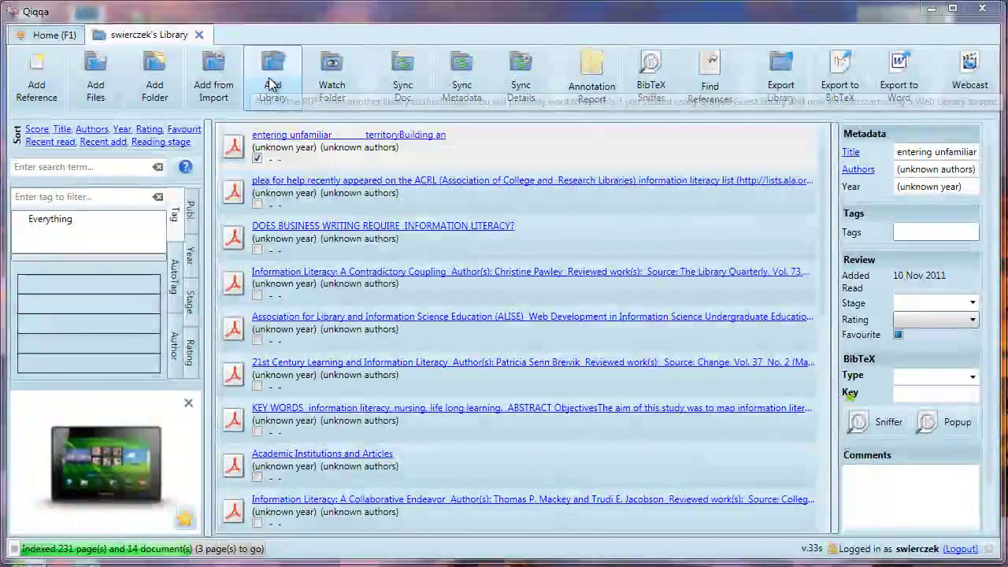
left_click(269, 77)
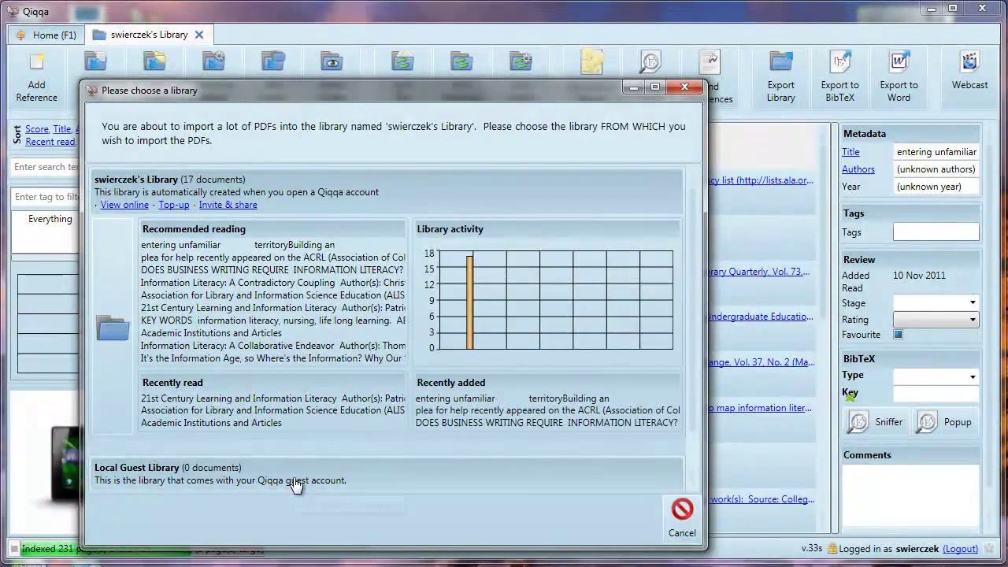
left_click(682, 523)
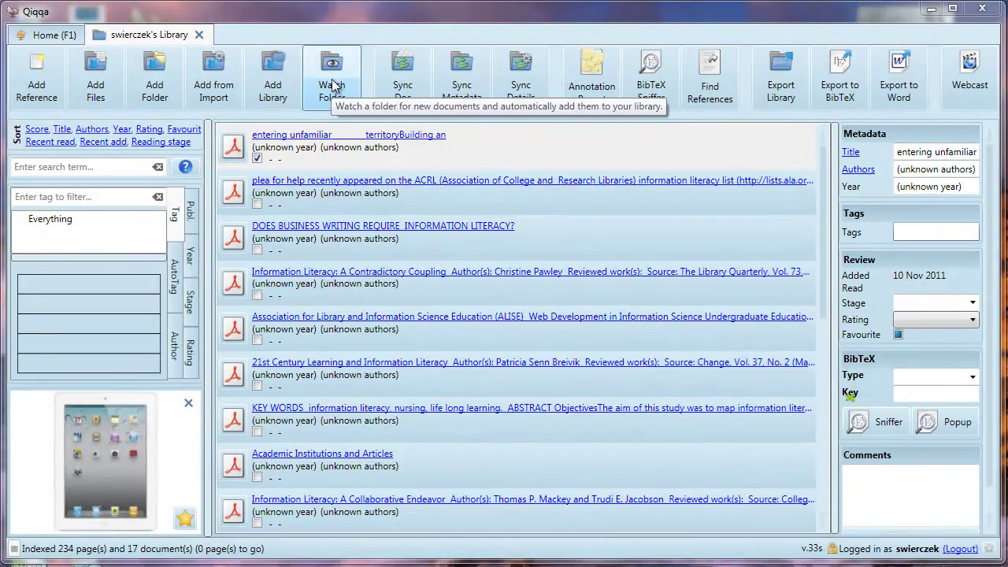
- Set the Information Literacy PDFs folder in My Documents as the library's watched folder for new PDFs
left_click(332, 86)
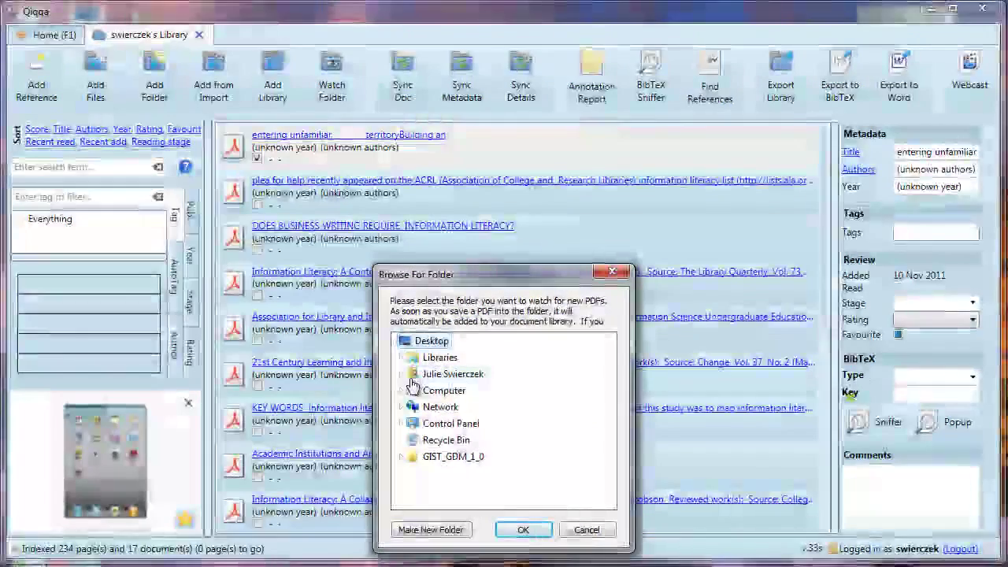
left_click(408, 377)
left_click(408, 489)
scroll(529, 437, "down", 4)
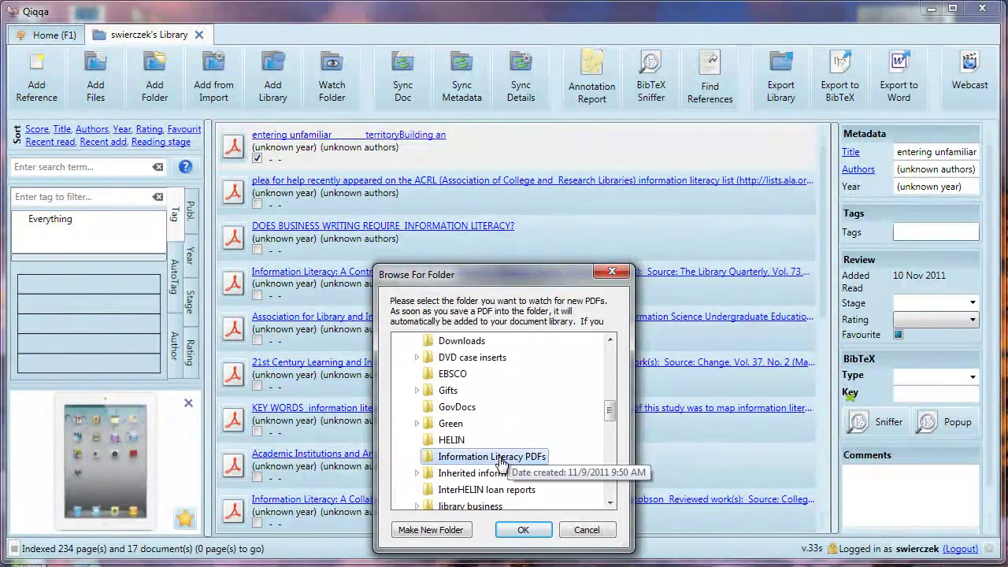
left_click(492, 456)
left_click(522, 530)
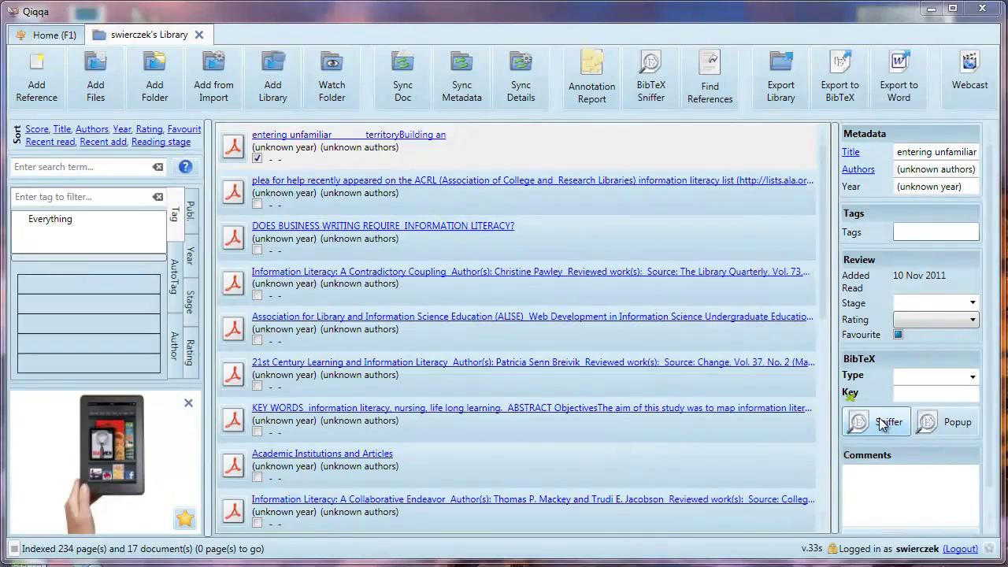
- Open the BibTeX & PubMed Sniffer for the "entering unfamiliar territory" document and enlarge its window
left_click(882, 423)
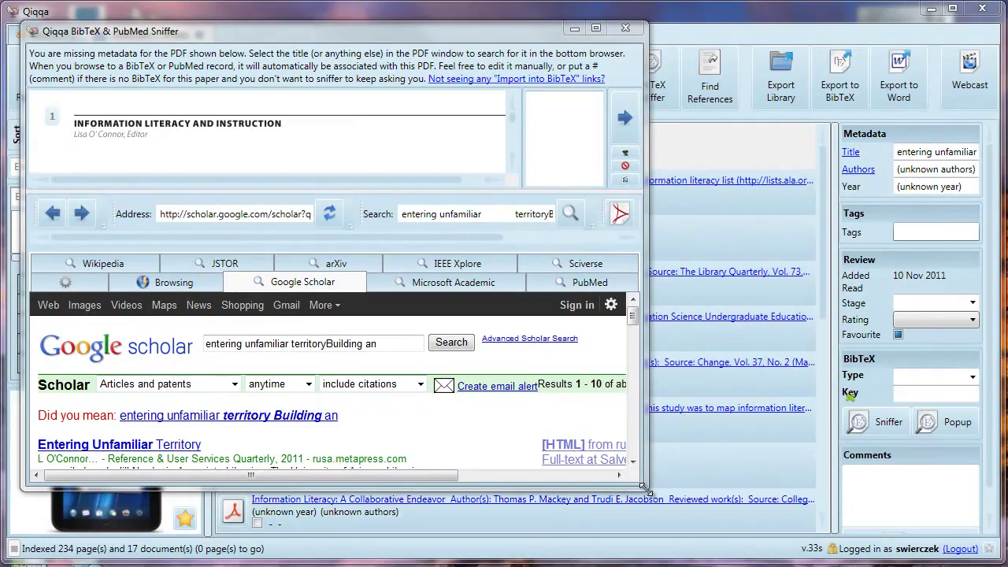
left_click_drag(645, 487, 694, 556)
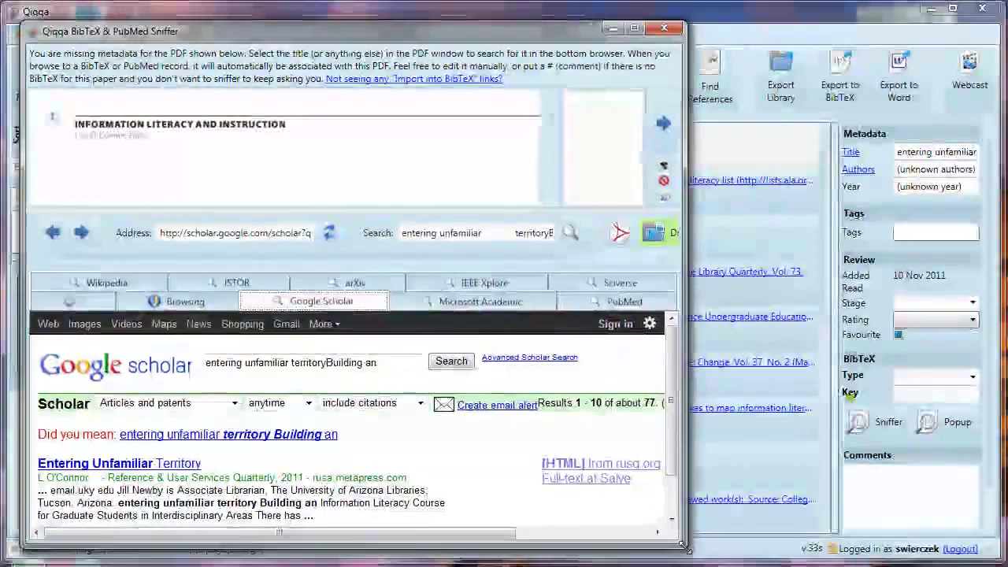
left_click_drag(430, 214, 436, 233)
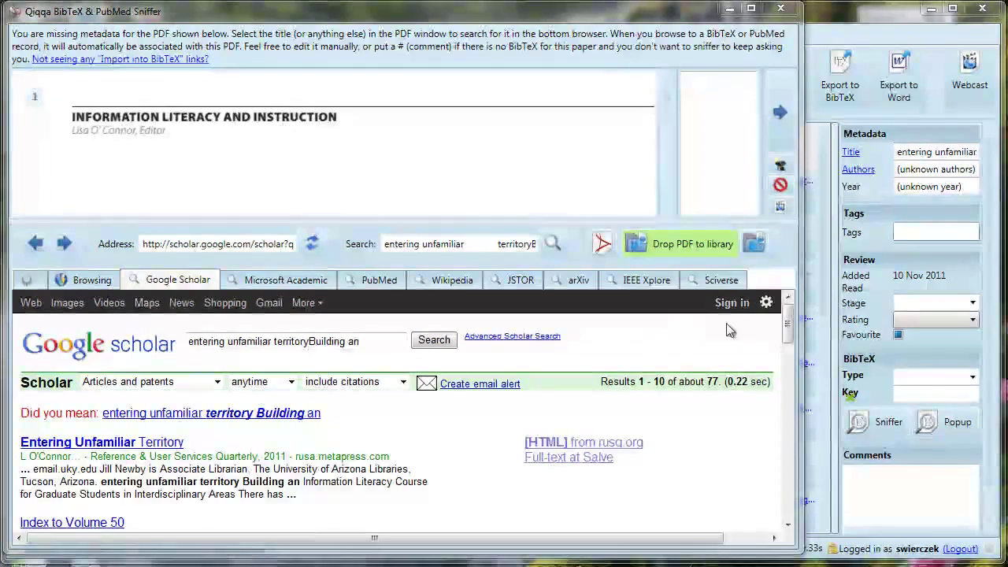
- Set the Google Scholar preferences to show links for importing citations into BibTeX, and save them
left_click(766, 303)
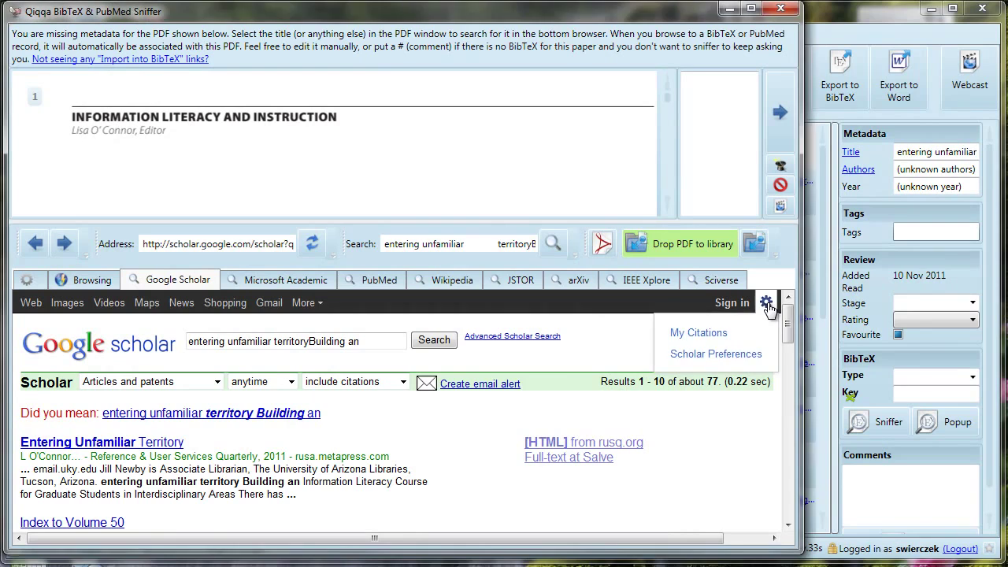
left_click(734, 354)
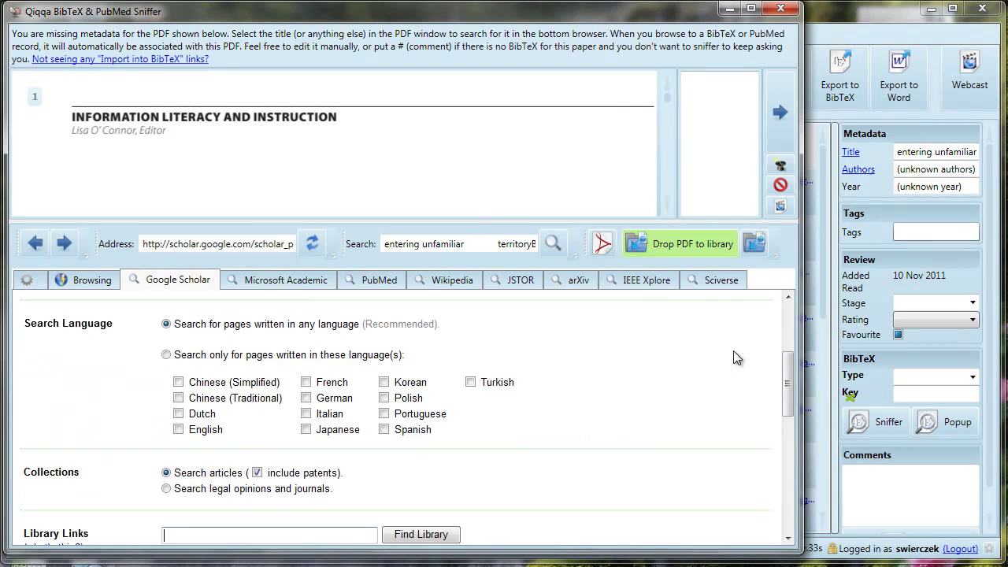
scroll(635, 400, "down", 3)
scroll(634, 401, "down", 5)
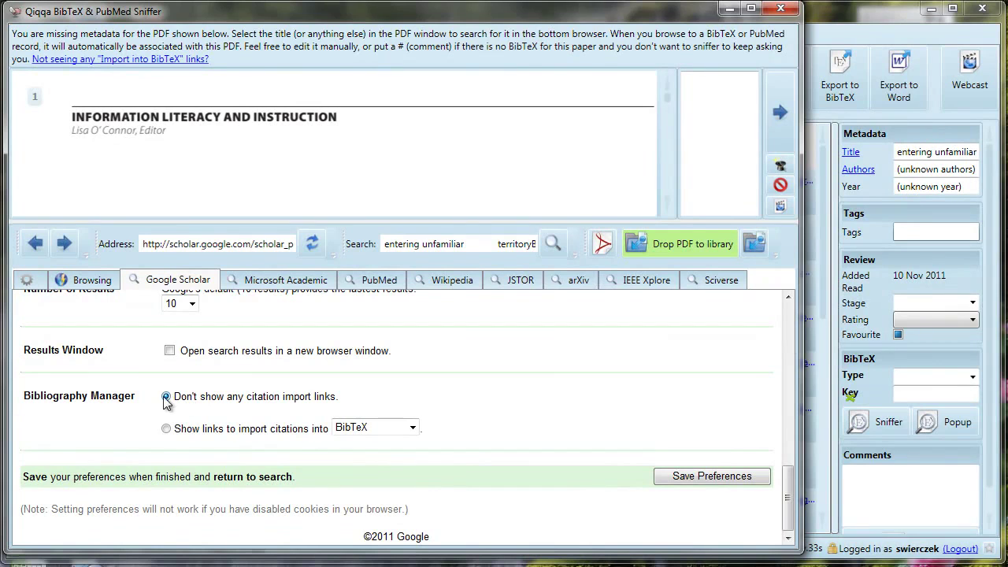
left_click(166, 428)
left_click(370, 429)
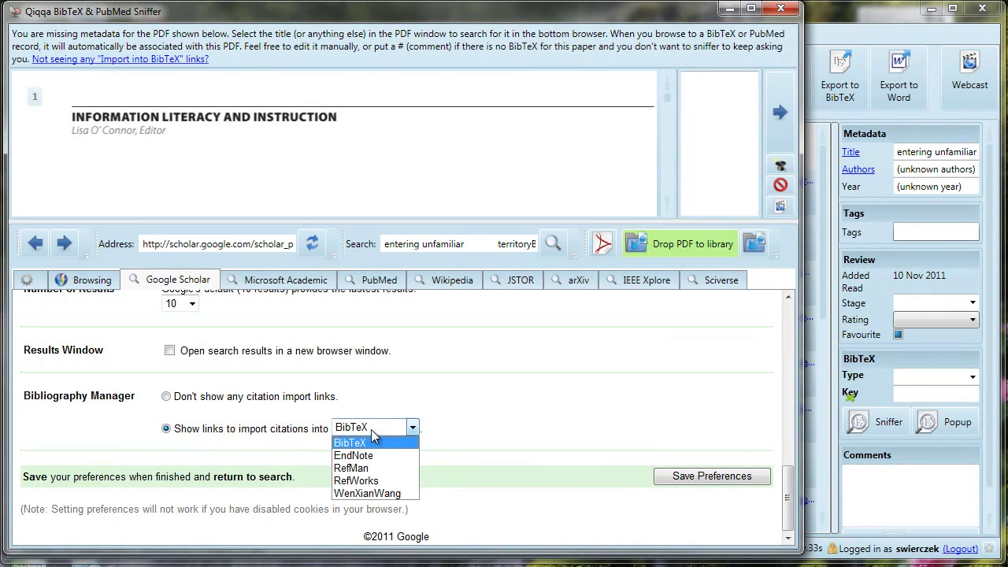
left_click(369, 445)
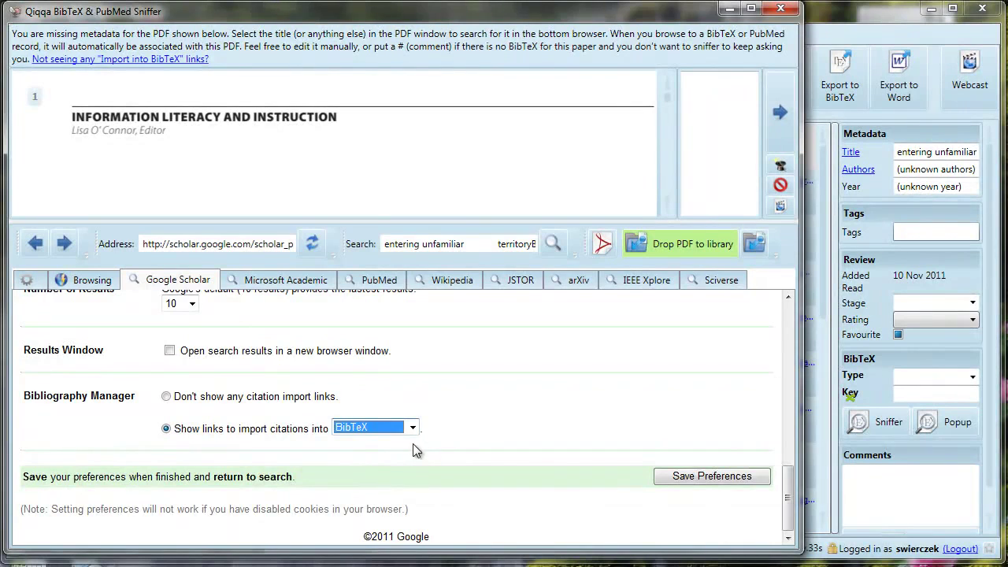
left_click(703, 475)
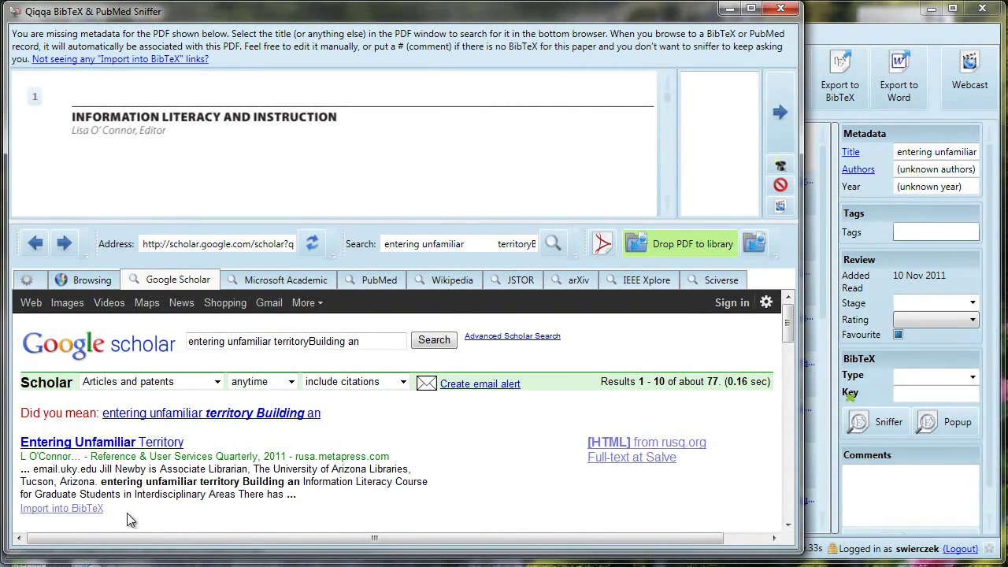
- Compare the Scholar results with the current PDF's title page and import the BibTeX record of the "Entering Unfamiliar Territory" result
scroll(138, 493, "down", 3)
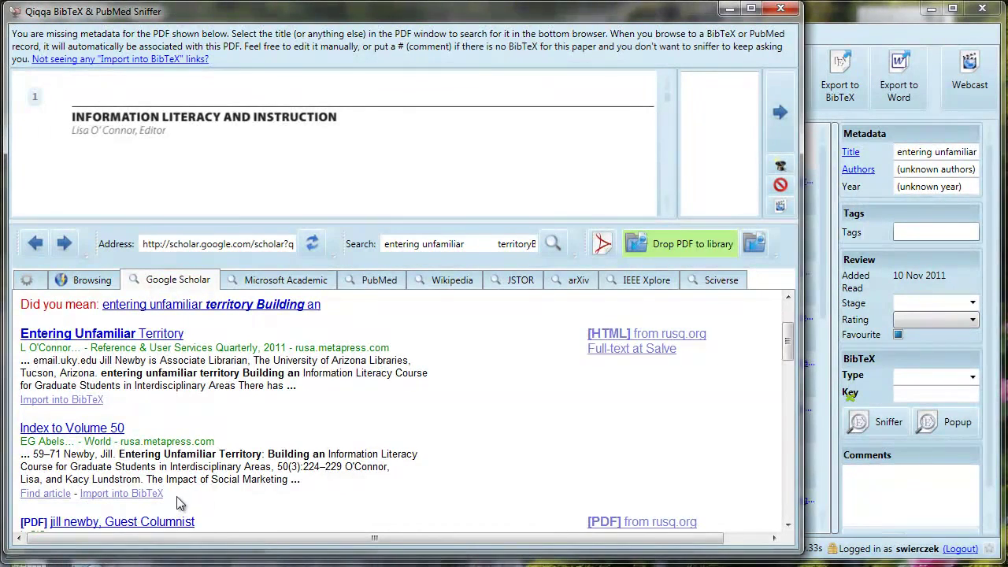
scroll(229, 500, "down", 2)
scroll(228, 500, "down", 1)
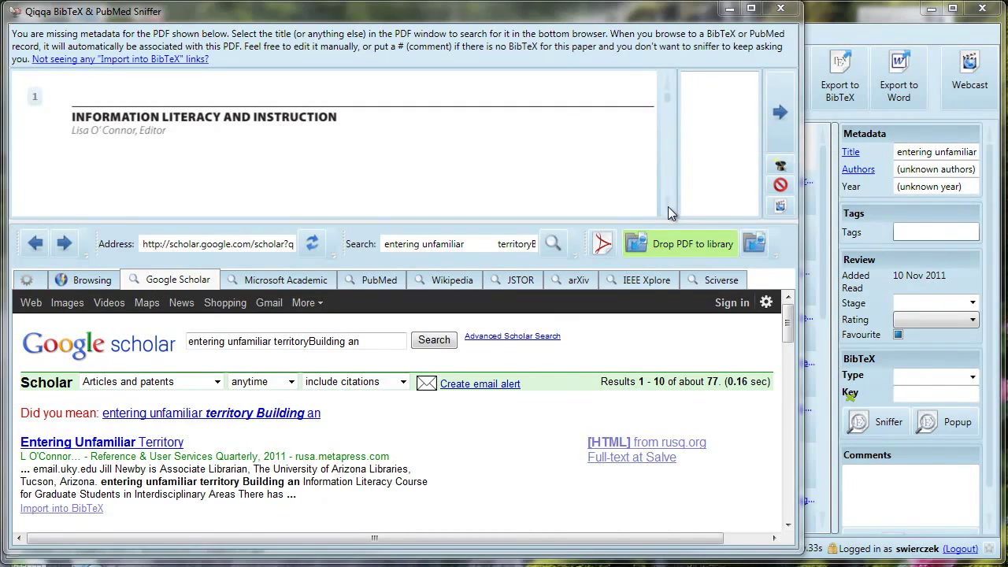
scroll(666, 206, "down", 1)
scroll(666, 207, "down", 5)
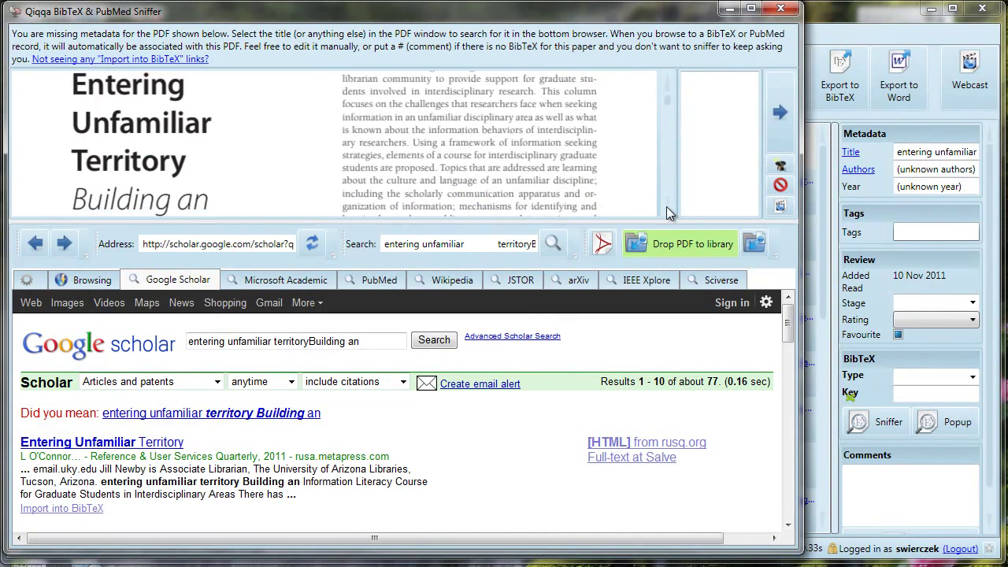
scroll(667, 206, "down", 3)
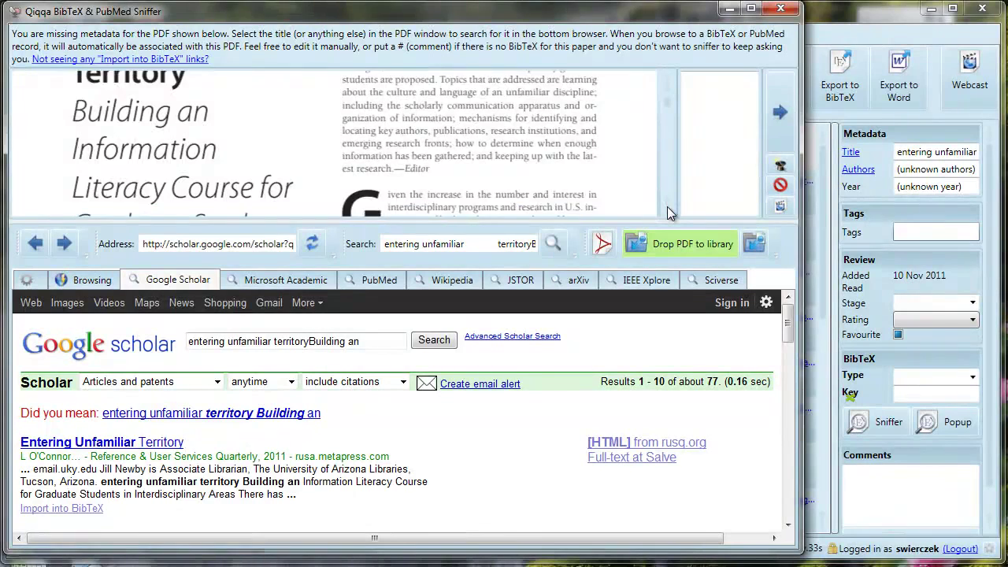
scroll(667, 206, "down", 5)
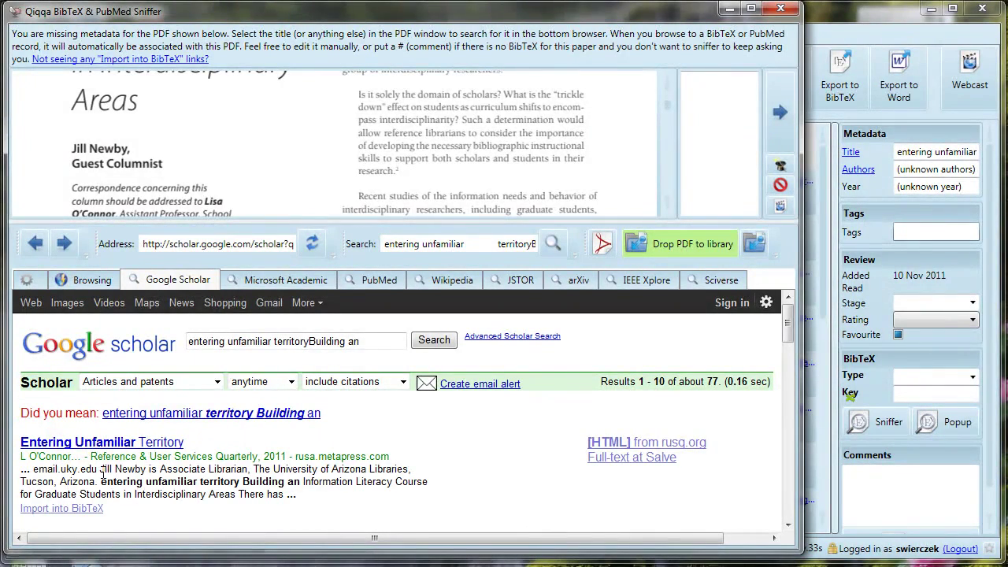
left_click(73, 509)
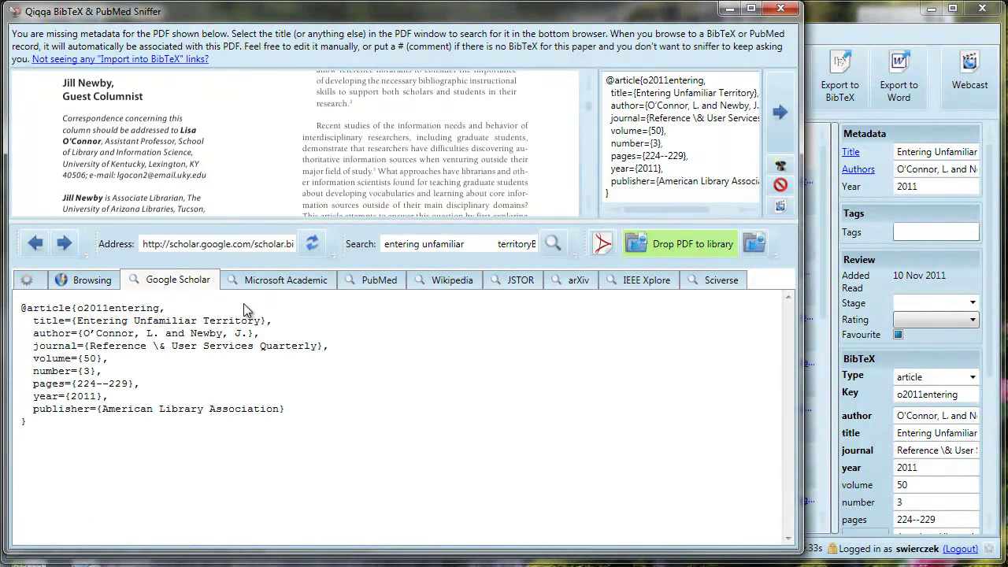
- Go to the next PDF, search Scholar for its full "Web Development in Information Science Undergraduate Education" title, and import the matching BibTeX record
left_click(784, 126)
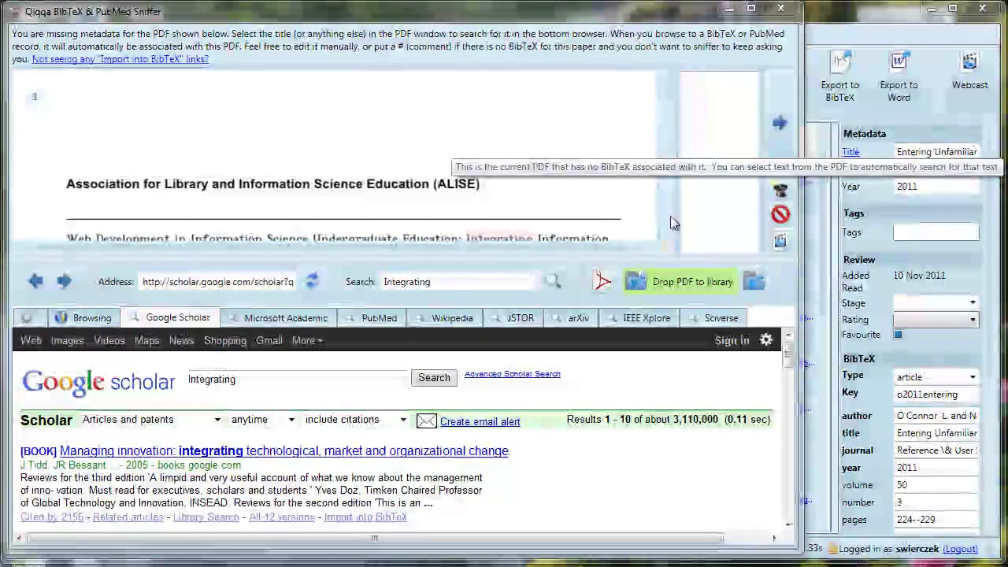
scroll(664, 233, "down", 3)
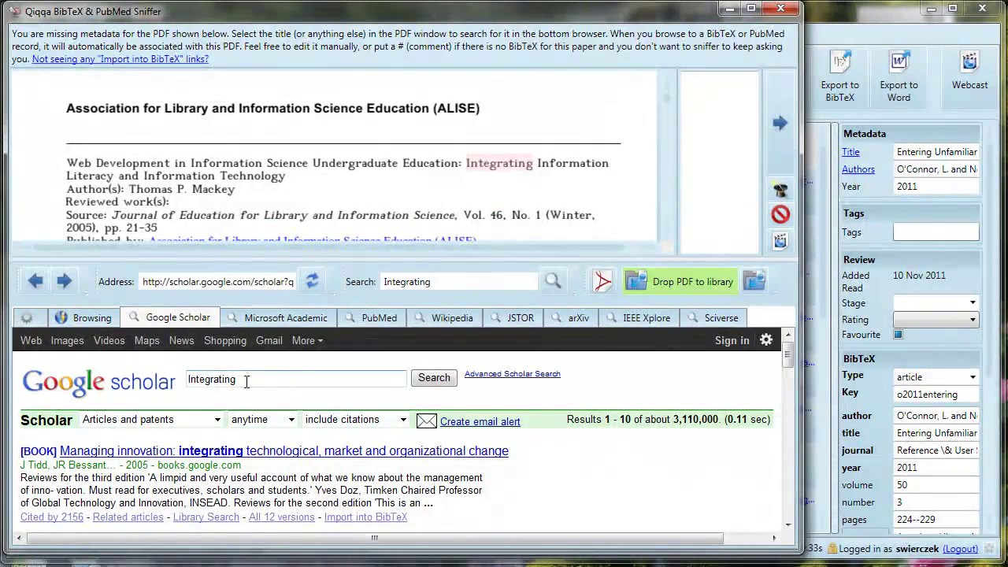
left_click_drag(298, 373, 181, 379)
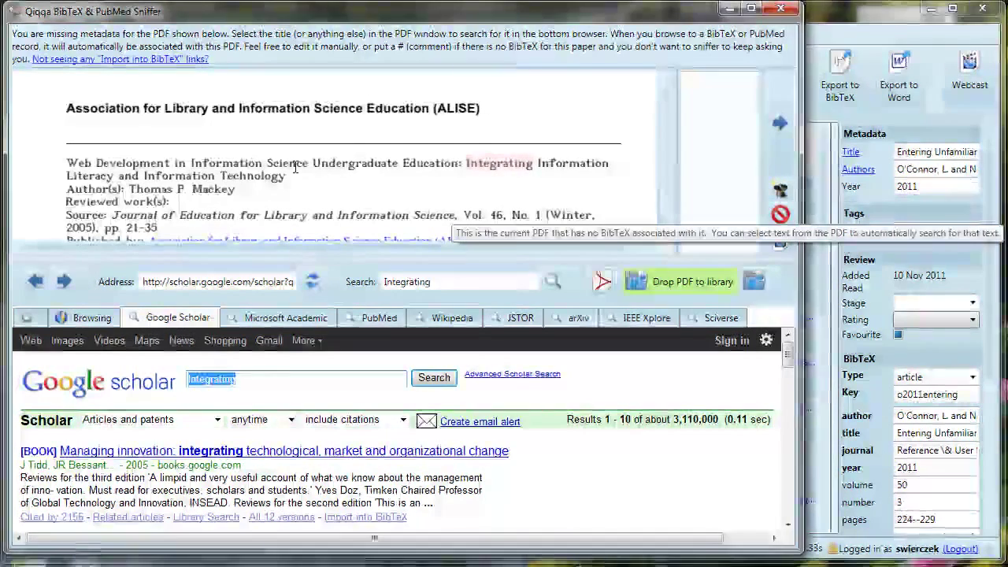
left_click_drag(66, 162, 323, 183)
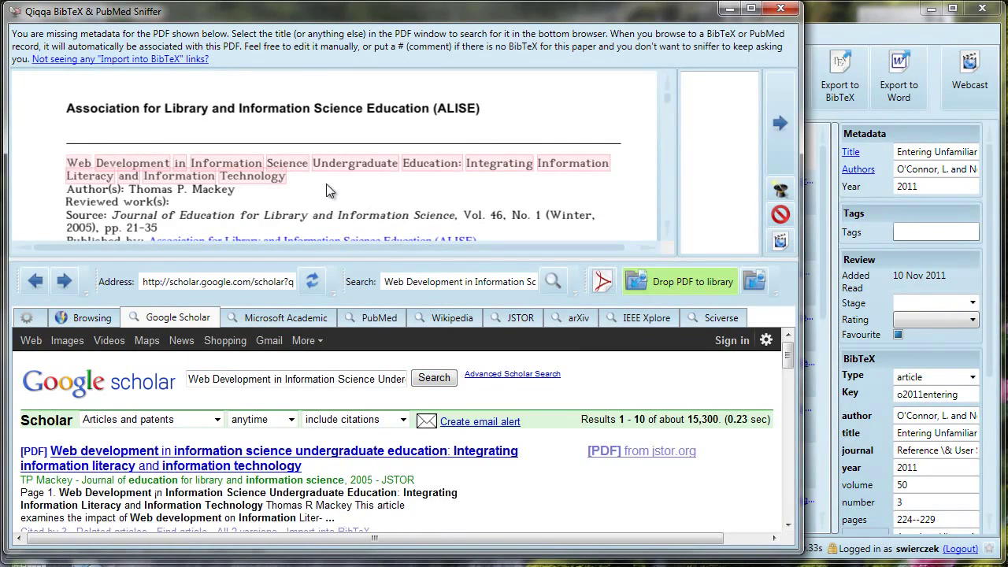
left_click_drag(191, 379, 473, 400)
left_click(466, 494)
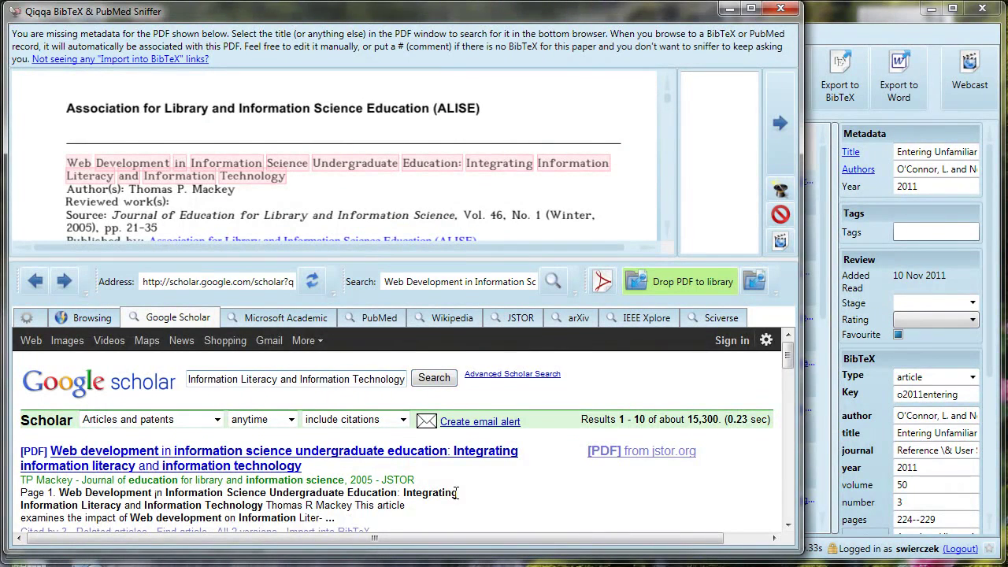
scroll(417, 484, "down", 2)
left_click(335, 472)
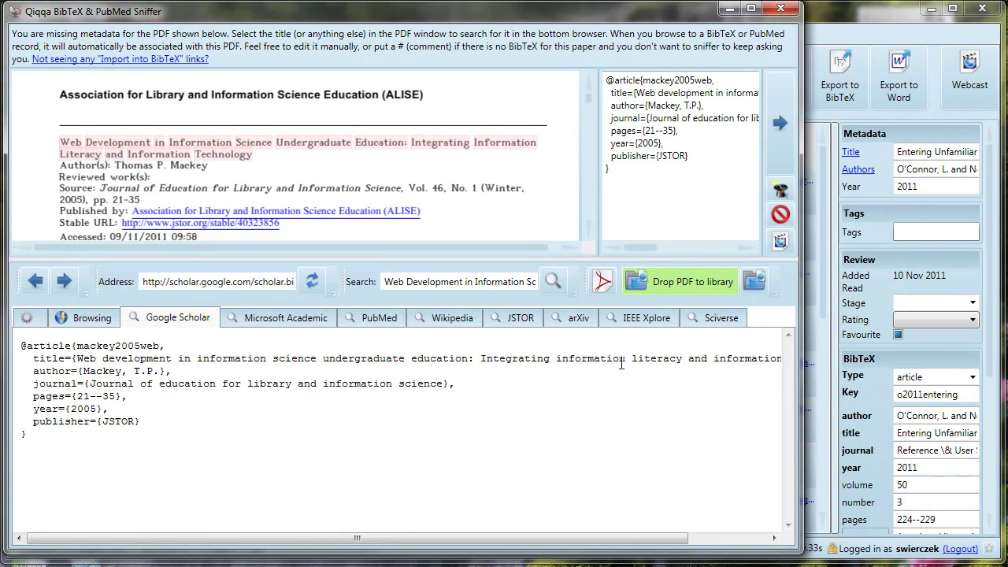
- Go to the Chicago Journals PDF, search Scholar for only its title "Information Literacy: A Contradictory Coupling", and import the matching BibTeX record
left_click(779, 124)
left_click(779, 124)
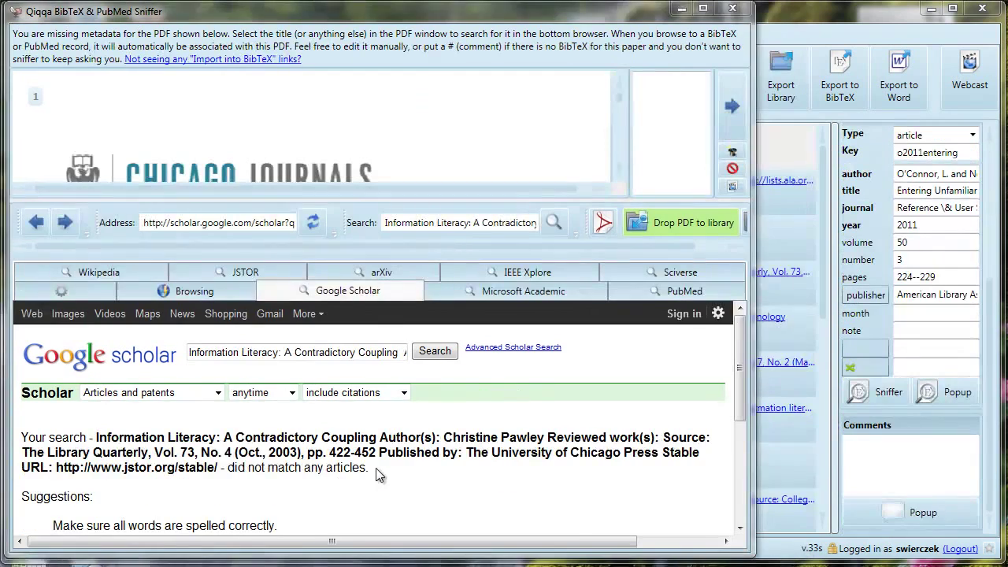
left_click_drag(377, 468, 26, 441)
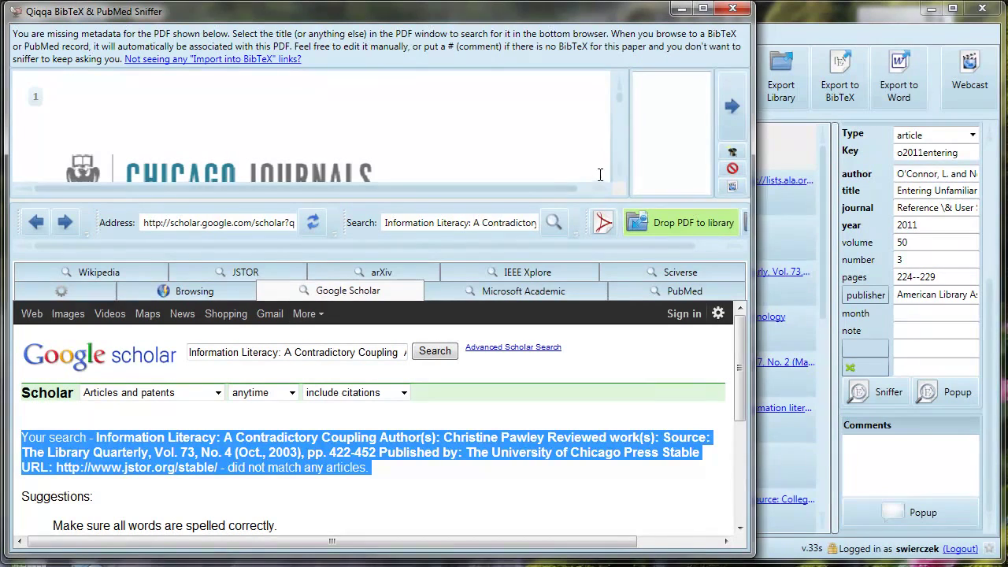
scroll(620, 173, "down", 2)
scroll(619, 170, "down", 3)
left_click_drag(327, 133, 64, 134)
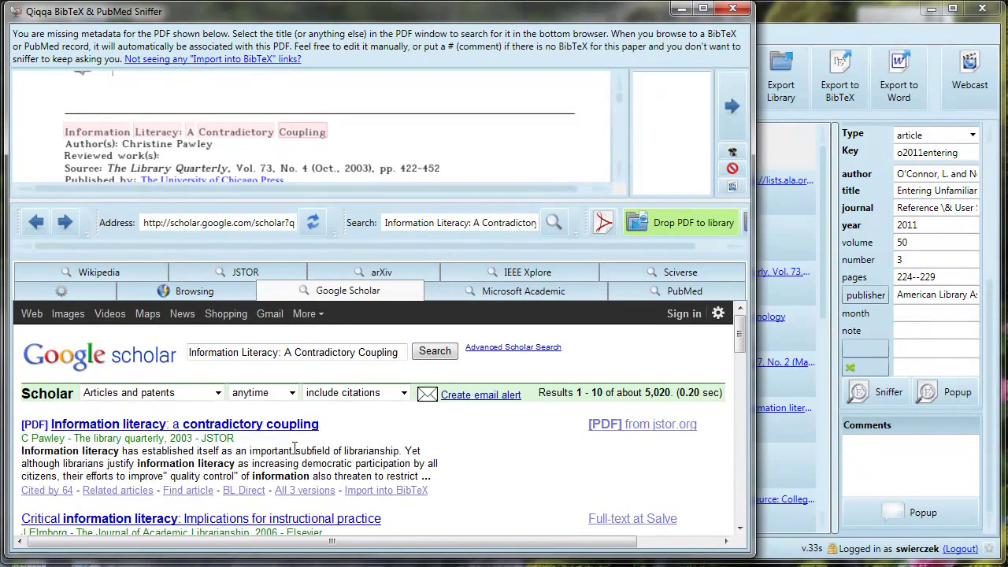
left_click(381, 491)
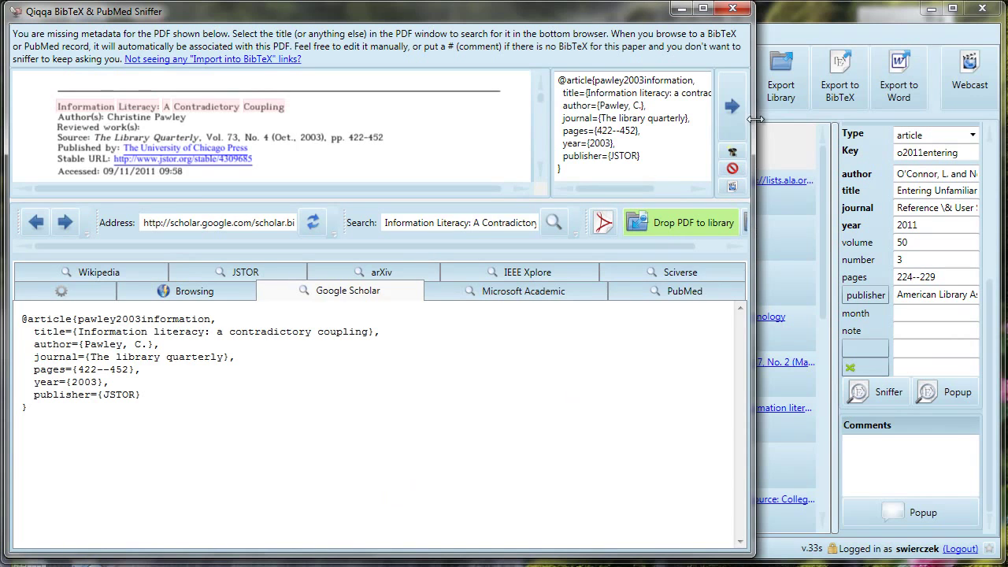
- Go to the next PDF, search for its title "Economic Literacy among Corporate Employees", and import the matching BibTeX record
left_click(732, 106)
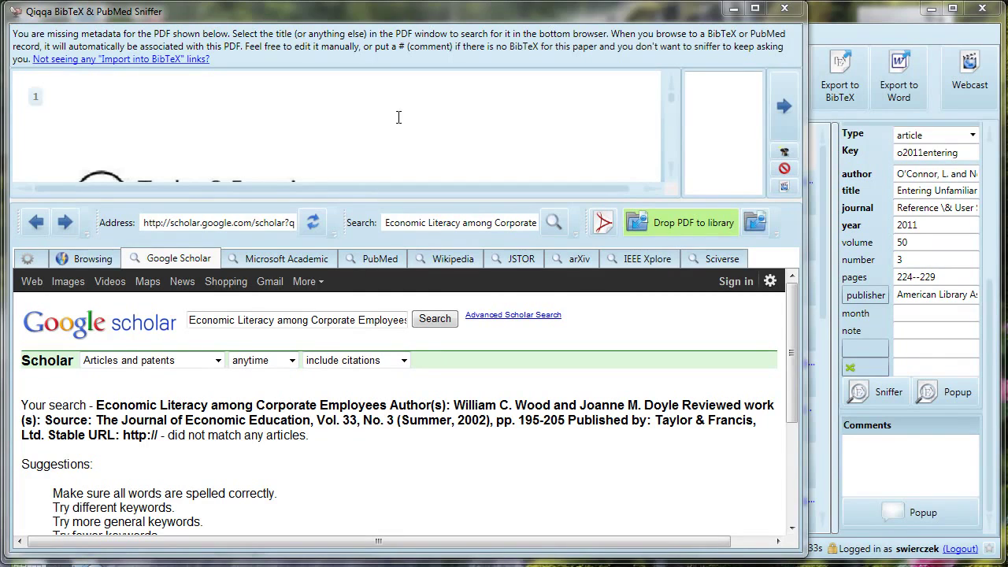
scroll(670, 174, "down", 5)
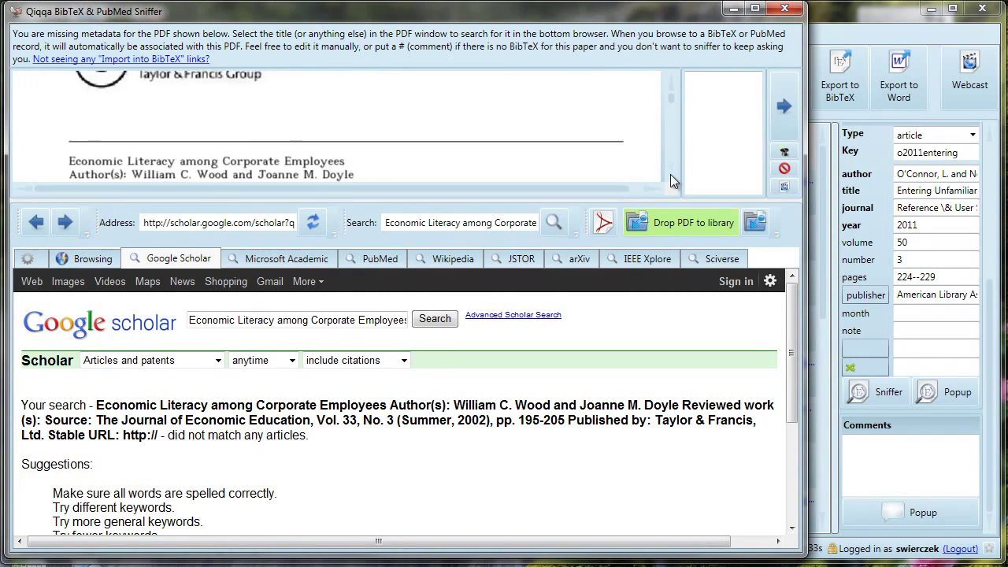
left_click_drag(71, 97, 338, 96)
left_click(336, 458)
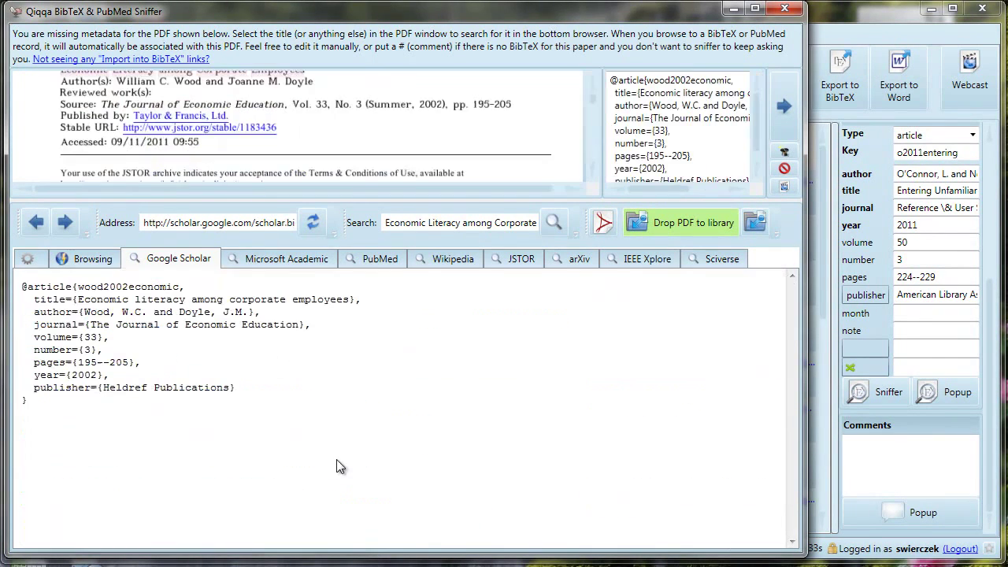
- Turn on automatic BibTeX retrieval and fetch the next PDF's record by searching "Weighing the Research Paper Option: The Difference That Information Literacy Skills"
left_click(783, 108)
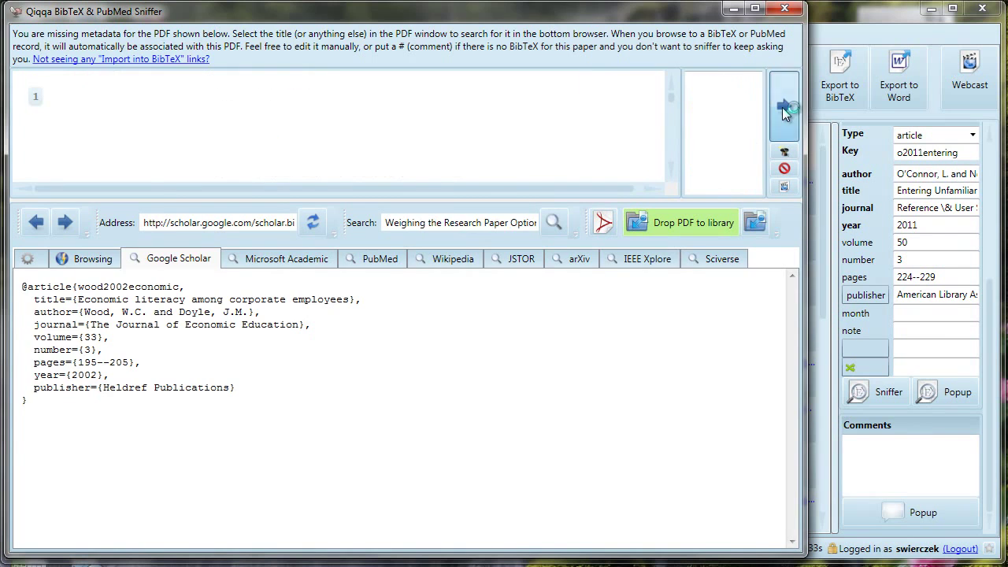
left_click(782, 154)
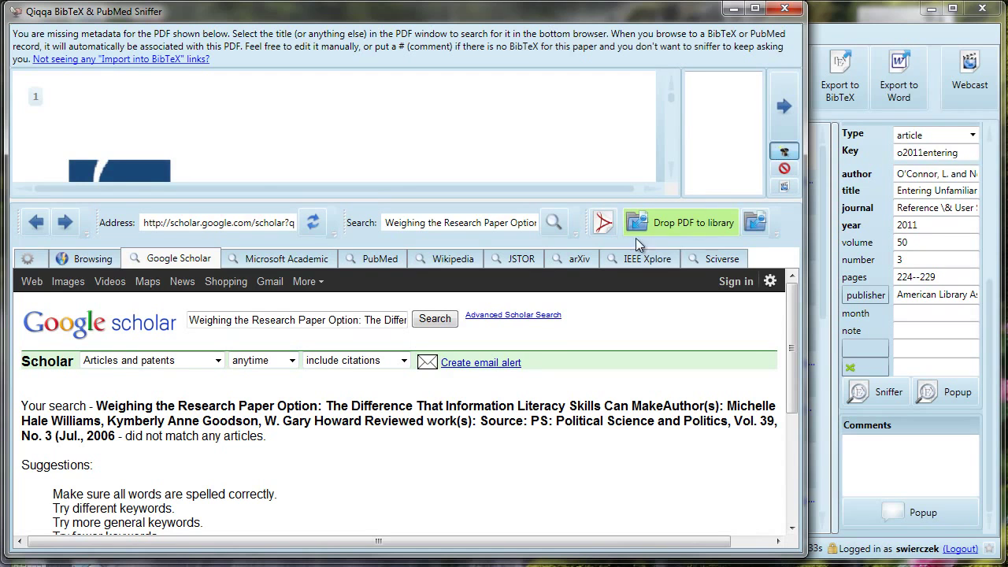
scroll(333, 132, "down", 3)
scroll(333, 132, "down", 5)
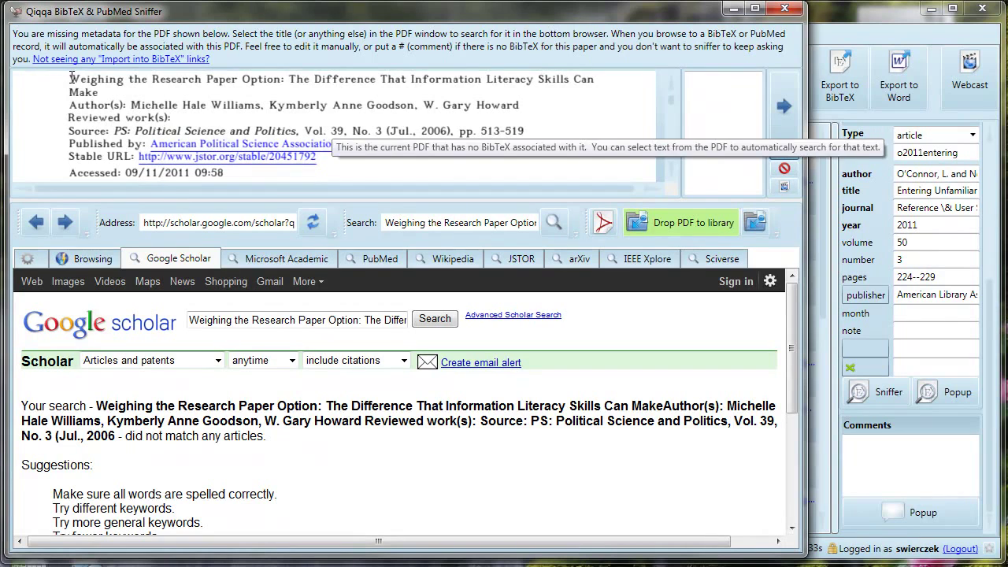
left_click_drag(71, 77, 107, 92)
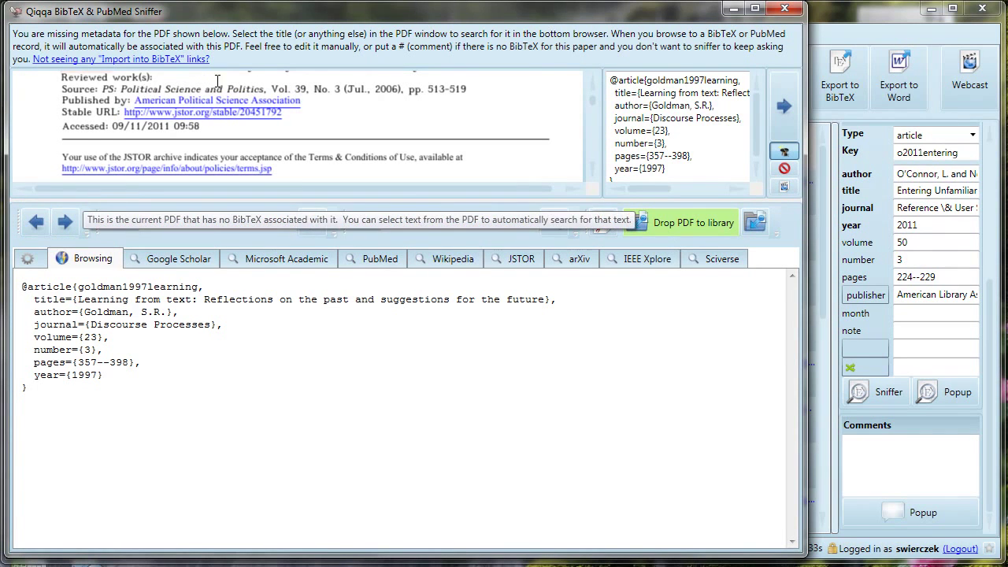
double_click(323, 88)
scroll(323, 92, "up", 2)
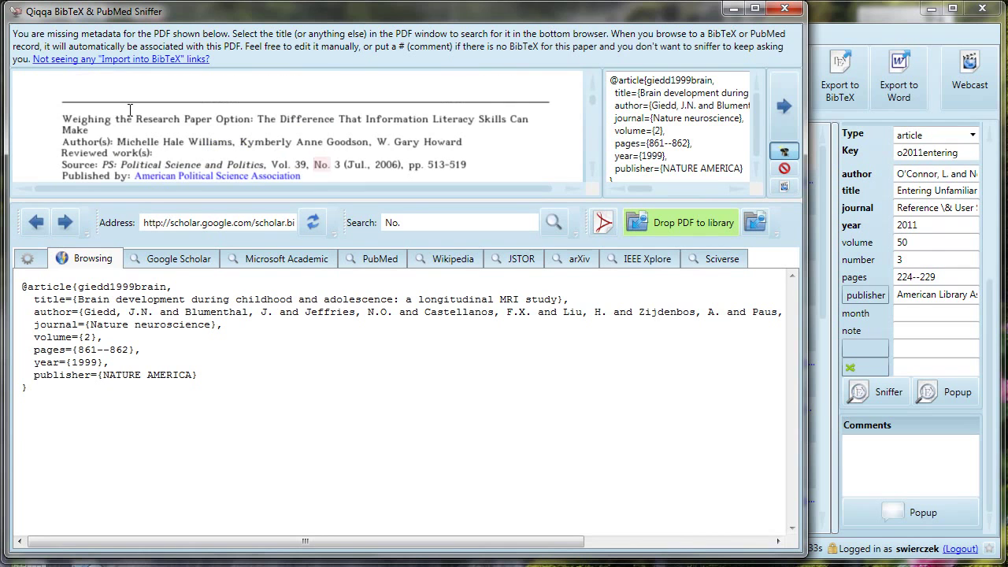
left_click_drag(64, 116, 496, 121)
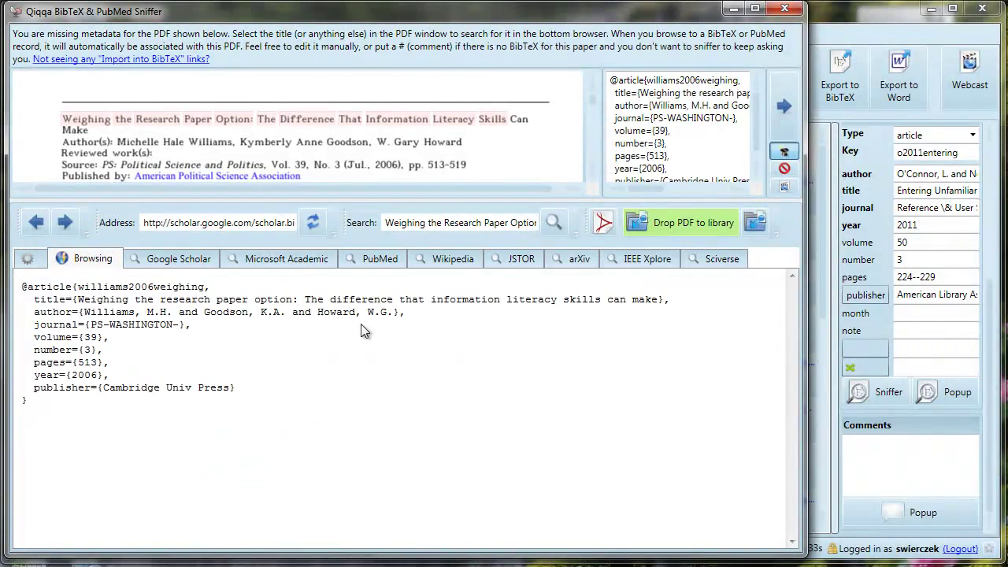
- Go to the next PDF, search for its title "Information Literacy: A Representative Sampling of Resource Types", and check the fetched record's title
left_click(778, 117)
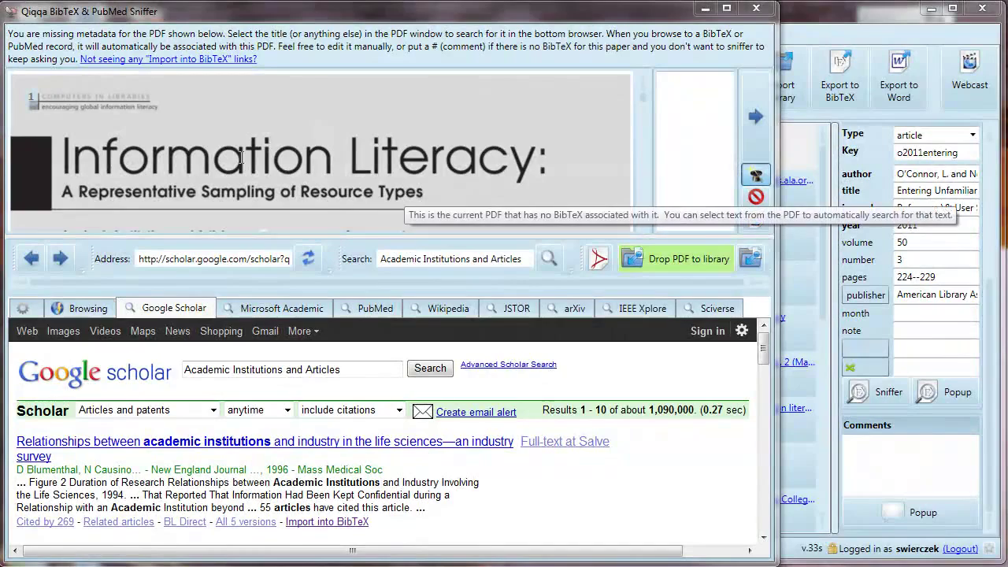
left_click_drag(70, 158, 412, 202)
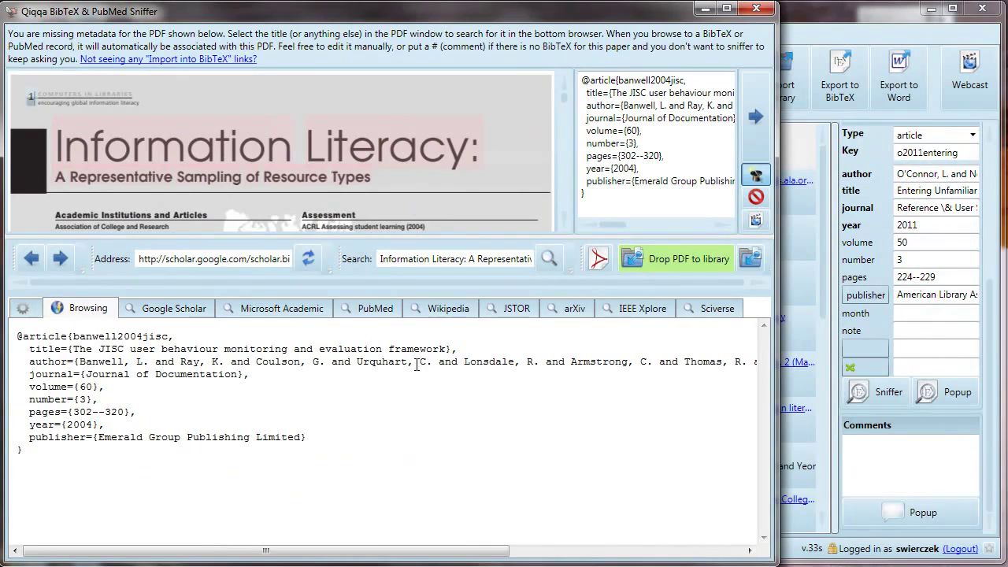
left_click_drag(452, 348, 71, 355)
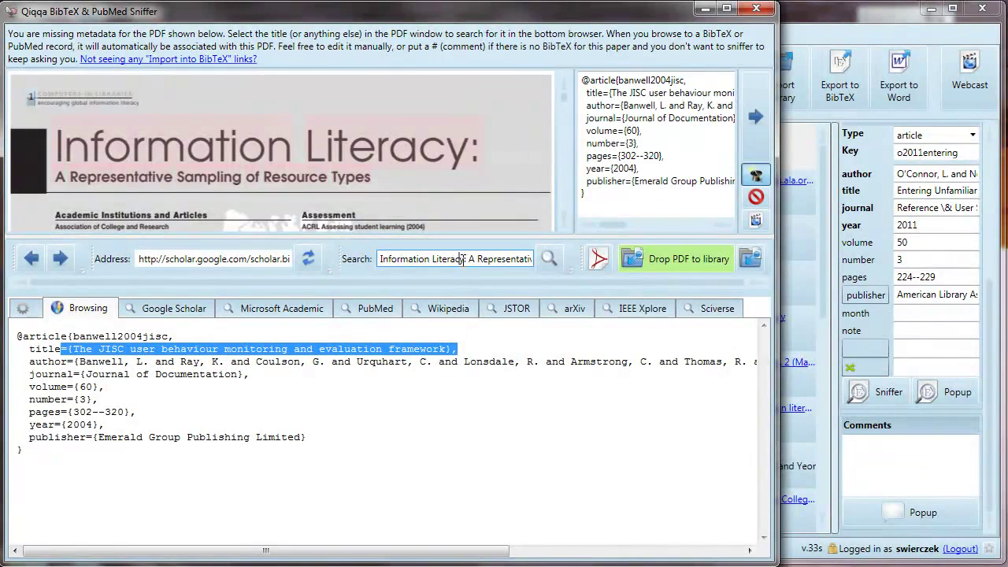
- Search Scholar for "Information Literacy Computer in libraries" to fetch another BibTeX record for the resource types PDF
left_click_drag(465, 259, 589, 279)
type("Information Literac")
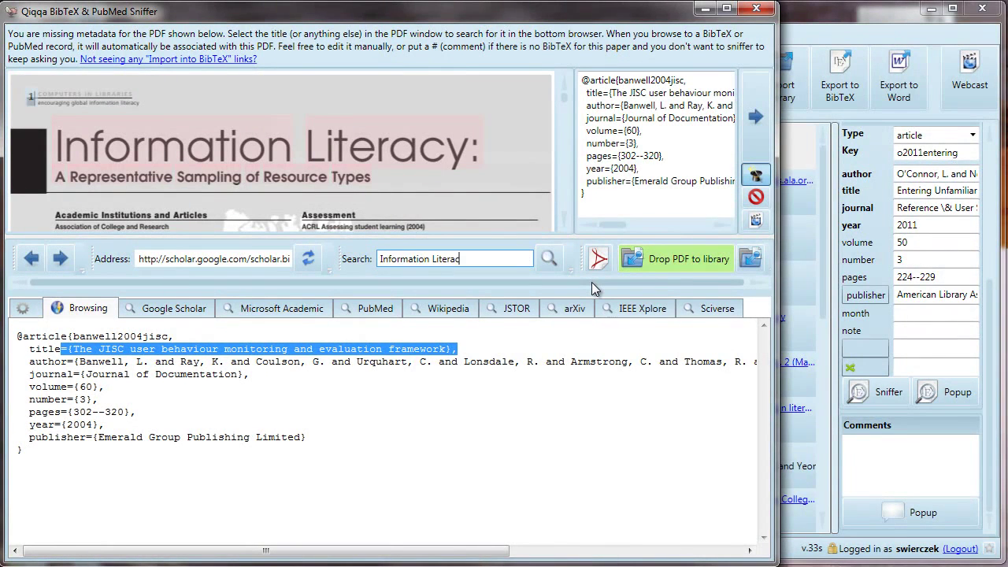
type("y C")
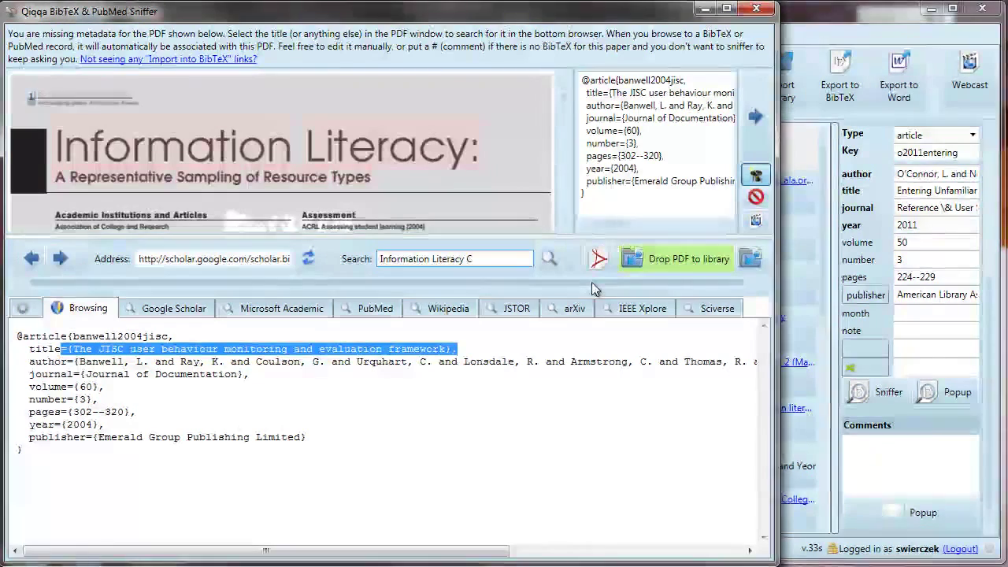
type("omputer in l")
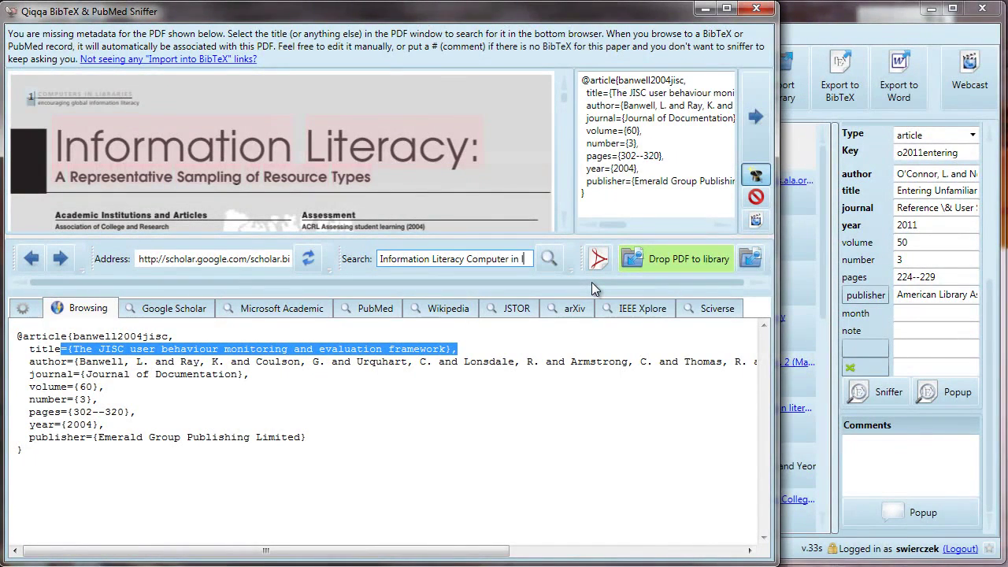
type("ibraries")
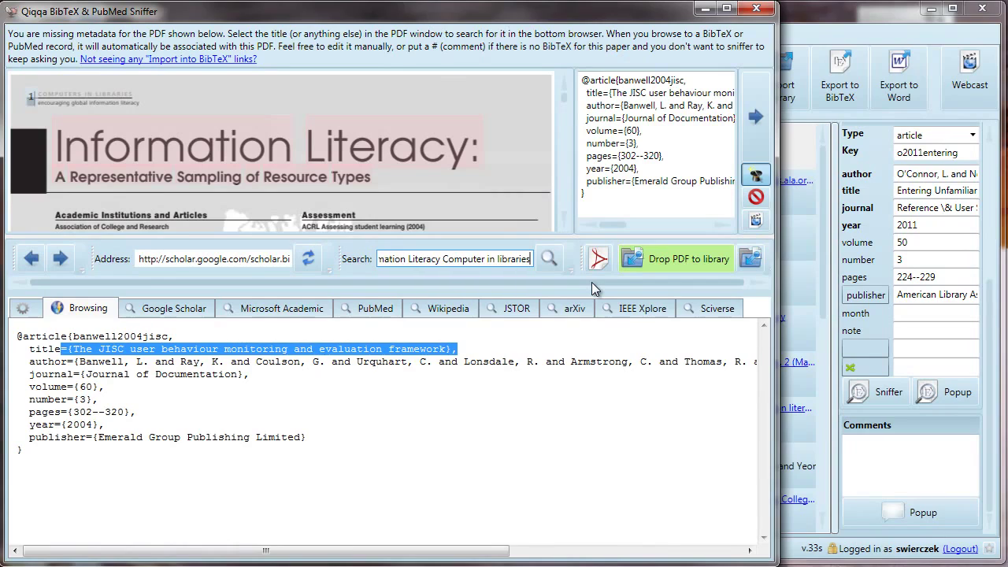
key("Return")
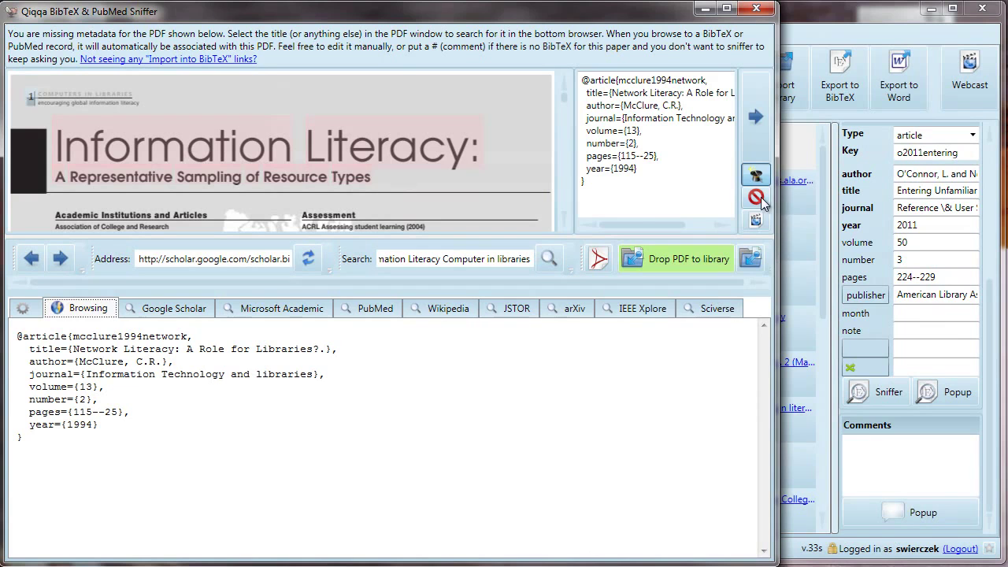
- Clear the mismatched BibTeX record from the resource types PDF and move on to the next PDF
left_click_drag(638, 168, 559, 67)
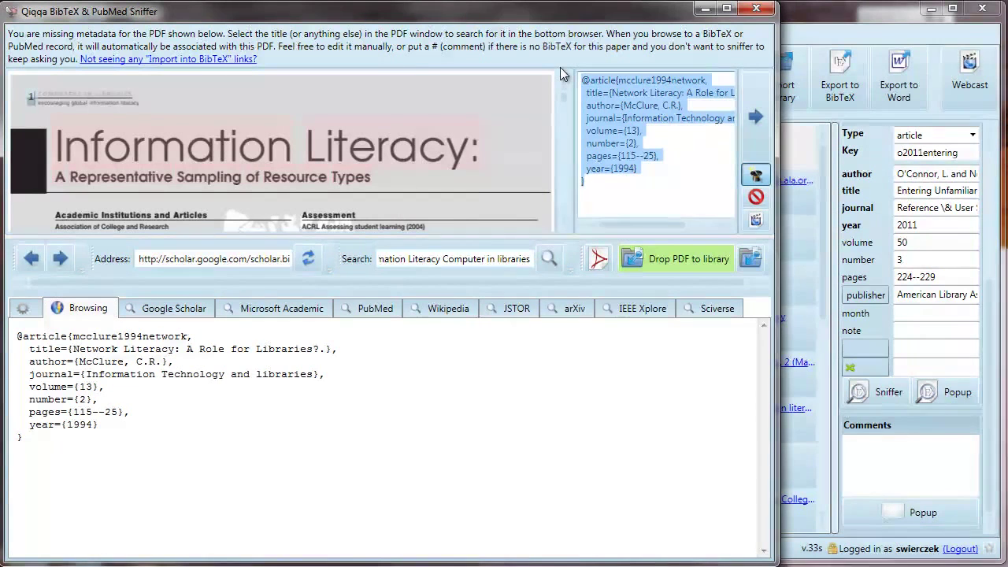
key("Delete")
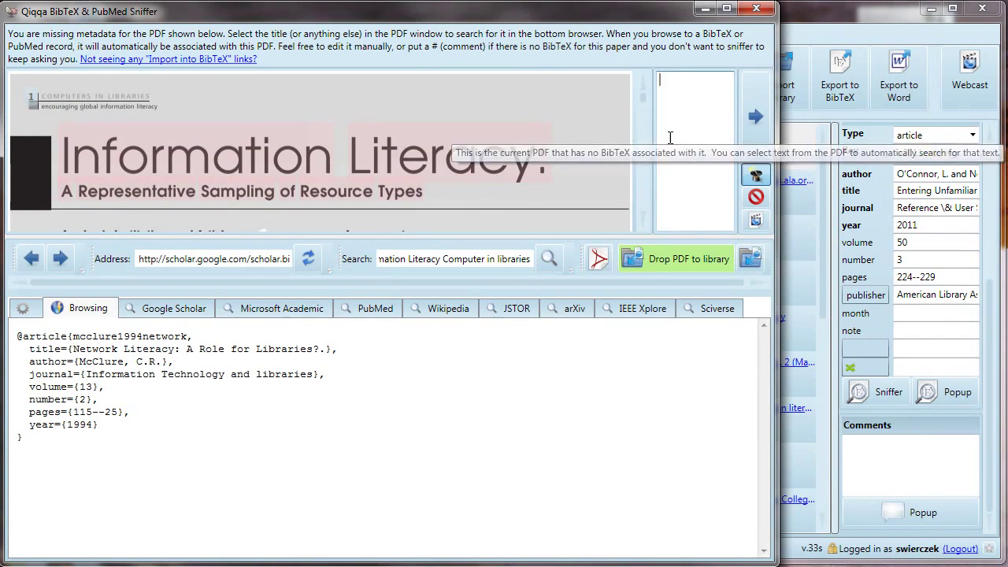
left_click(749, 126)
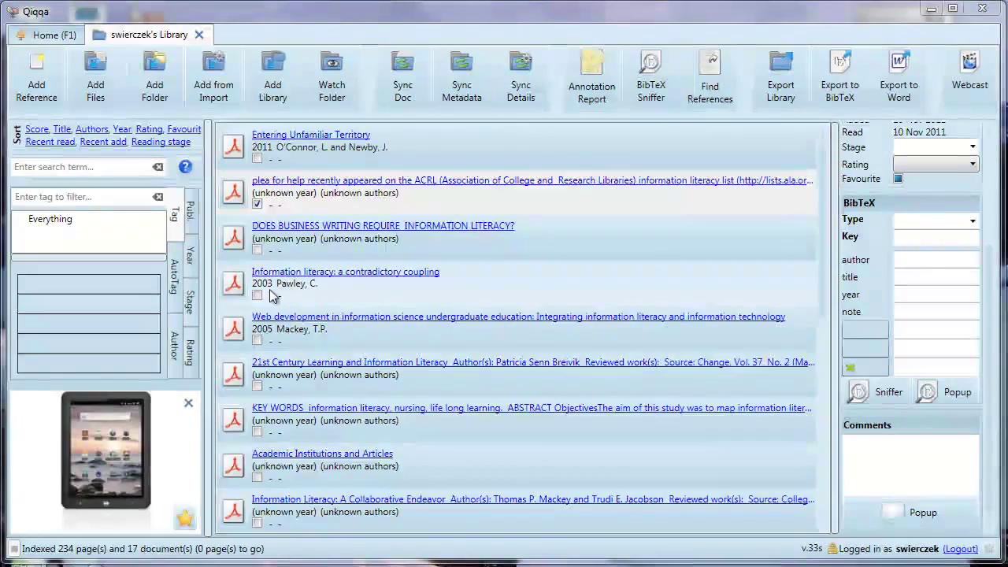
- Preview the library PDFs, open "Academic Institutions and Articles", and set its BibTeX type to article
mouse_move(241, 469)
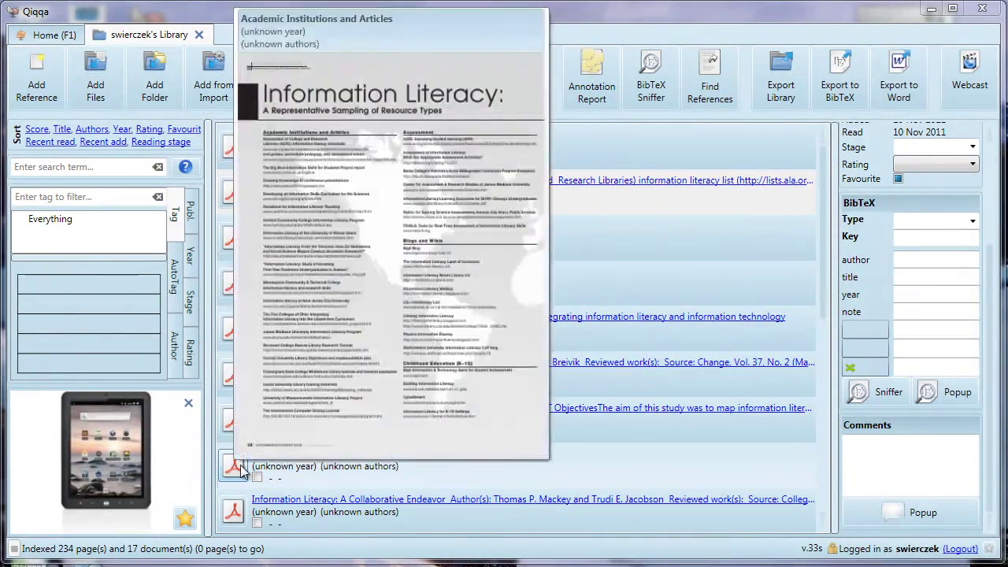
mouse_move(234, 428)
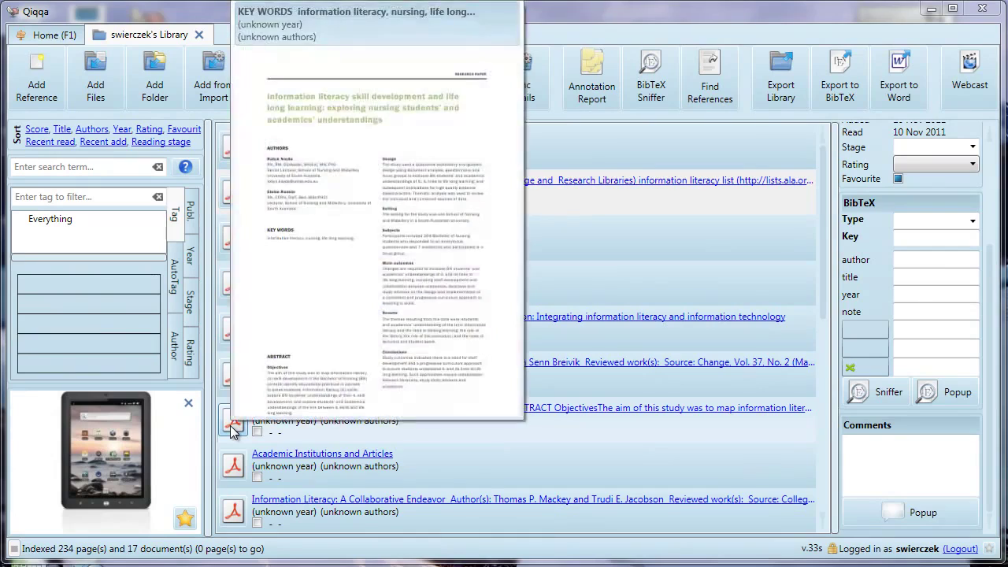
mouse_move(233, 389)
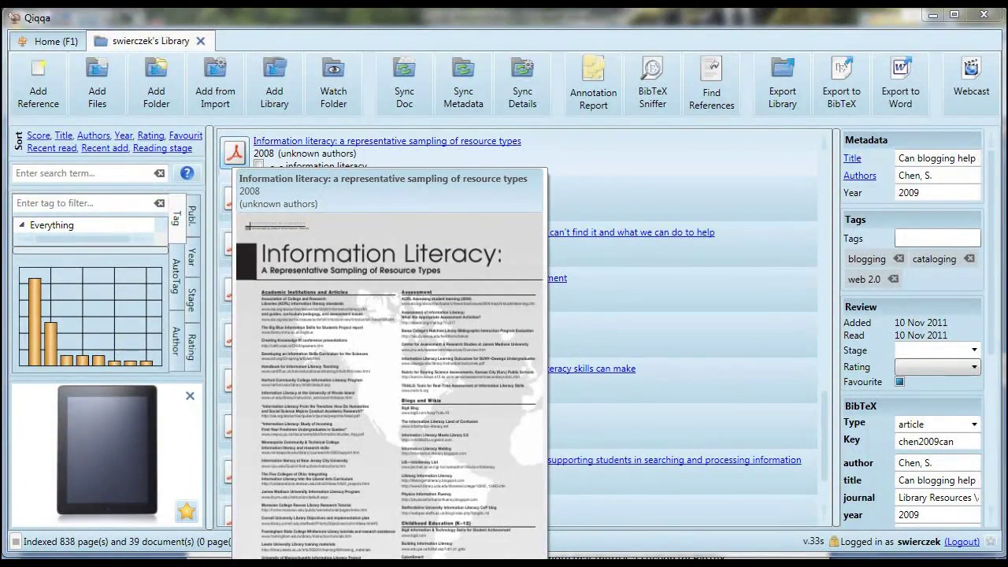
left_click(234, 151)
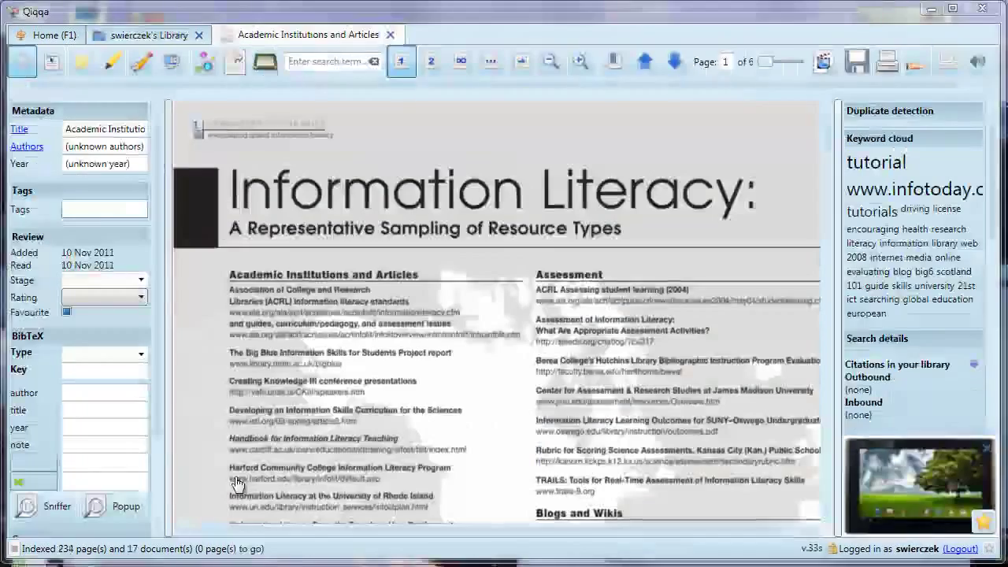
left_click(142, 358)
left_click(120, 366)
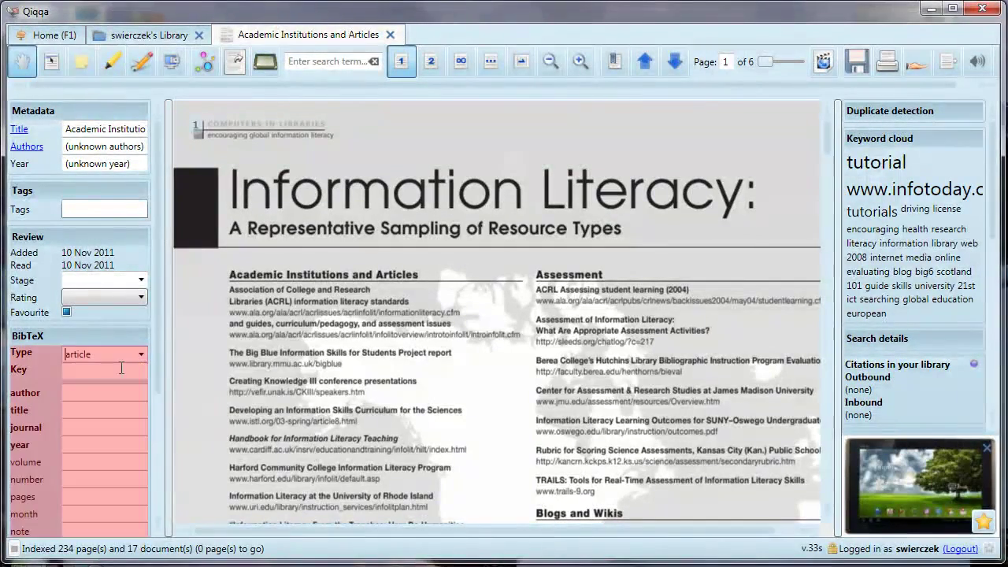
- Set the document's BibTeX title to "Information literacy: a representative sampling of resource types"
left_click(95, 393)
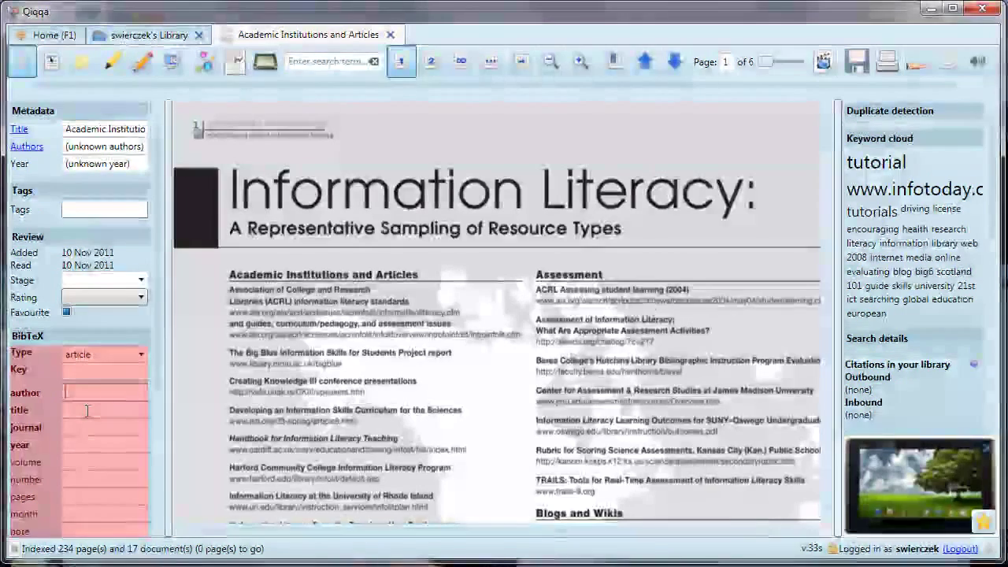
type("Informayion")
key("BackSpace")
key("BackSpace")
key("BackSpace")
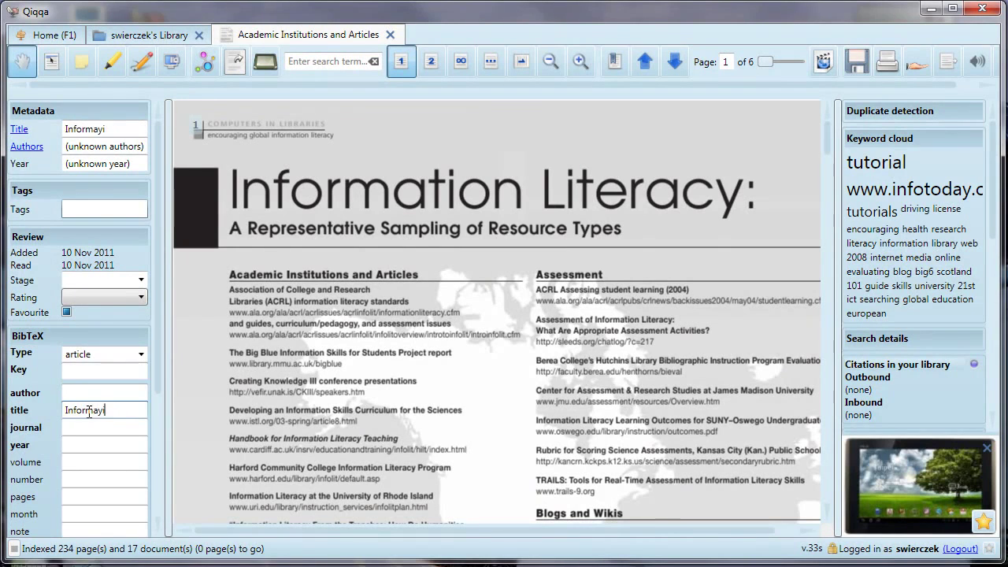
type("tion liter")
type("acy")
type(": a representative")
type(" sampling o")
type("f resource types")
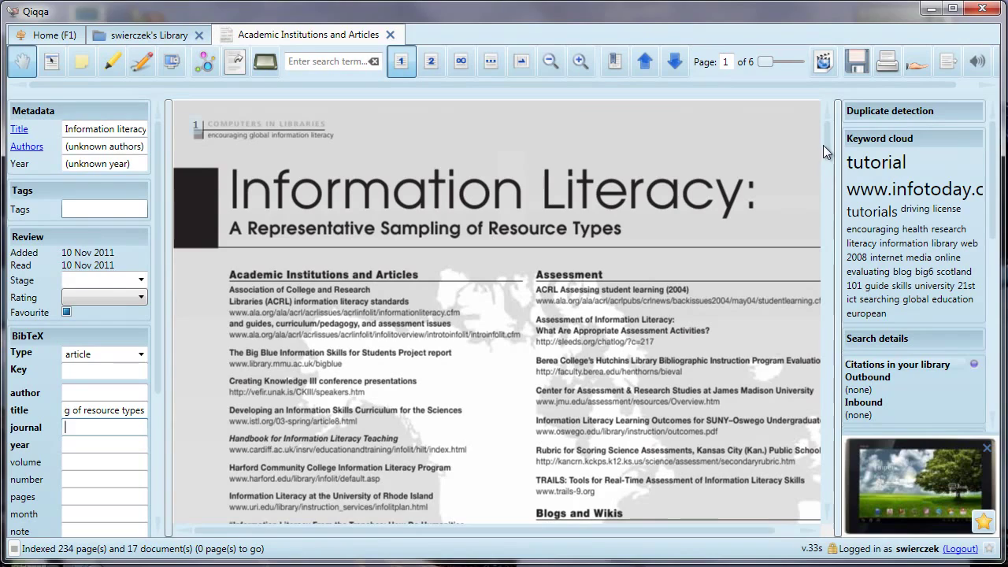
- Enter "Computers in libraries" as the article's journal and 2008 as its year
left_click_drag(823, 145, 826, 175)
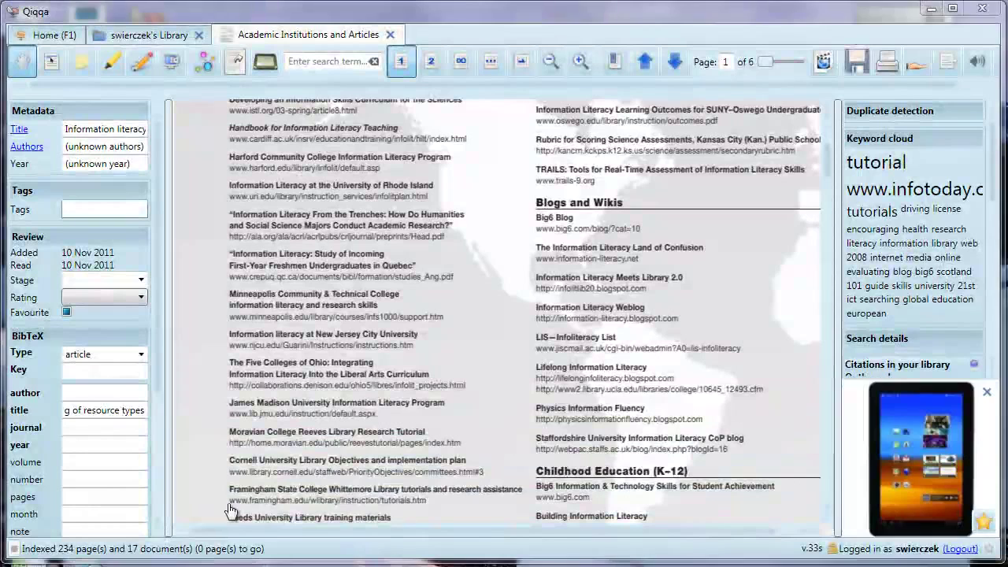
left_click(111, 429)
type("Computers in libraries")
key("Tab")
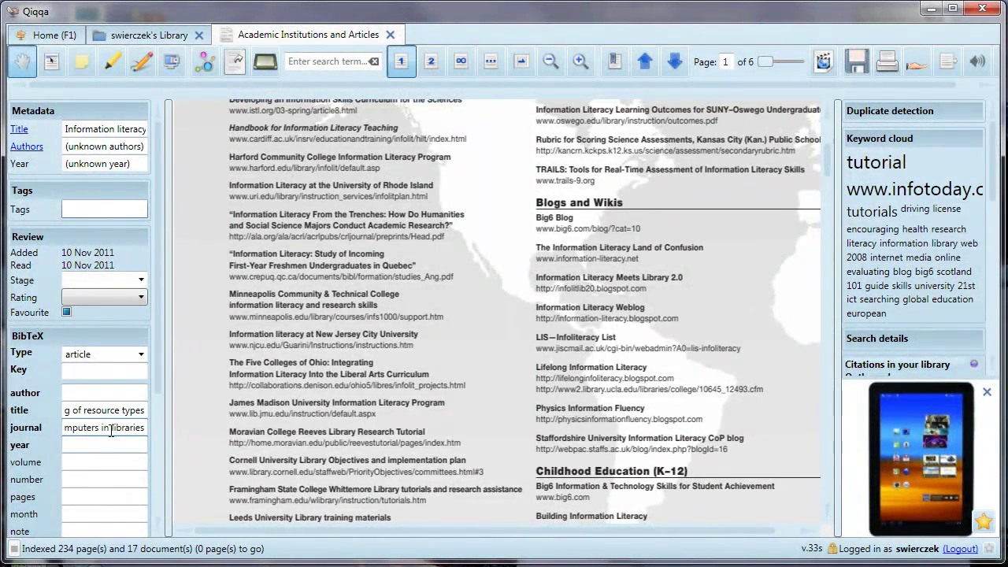
type("2008")
key("Tab")
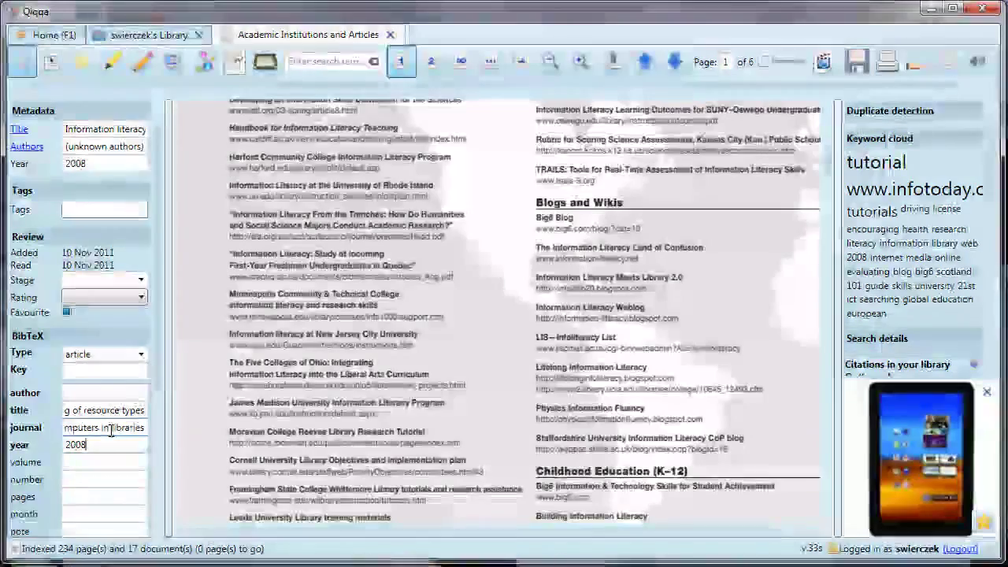
- Fill in the article's publication details with volume 28, number 10, pages 28-32 and month Nov/Dec
type("28")
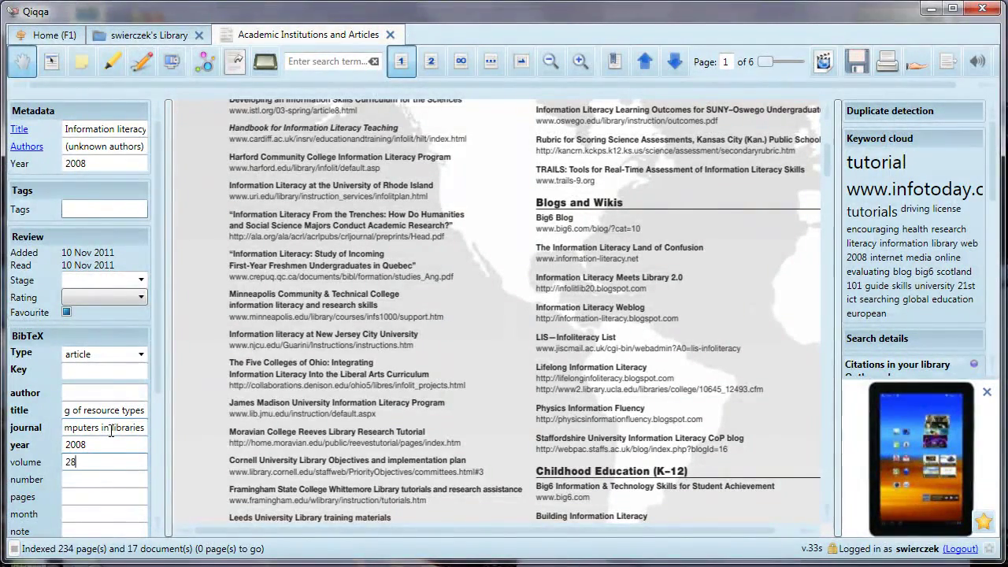
key("Tab")
type("10")
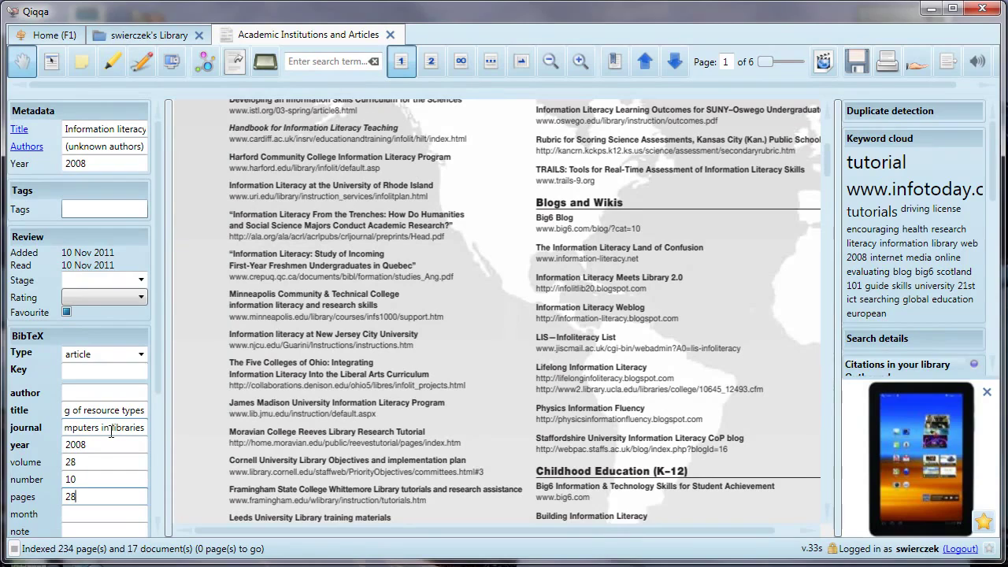
key("Tab")
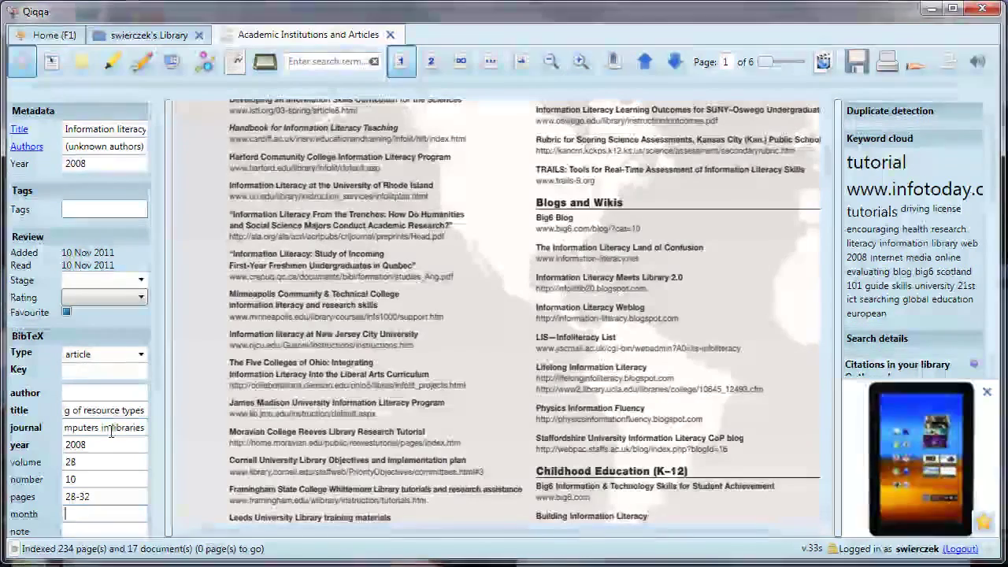
type("No")
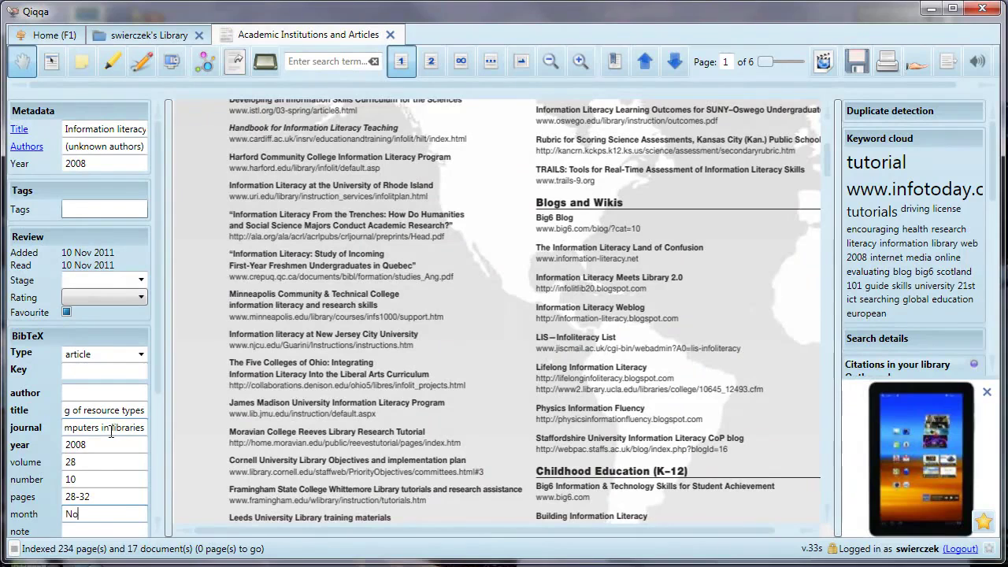
type("v/Dec")
key("Tab")
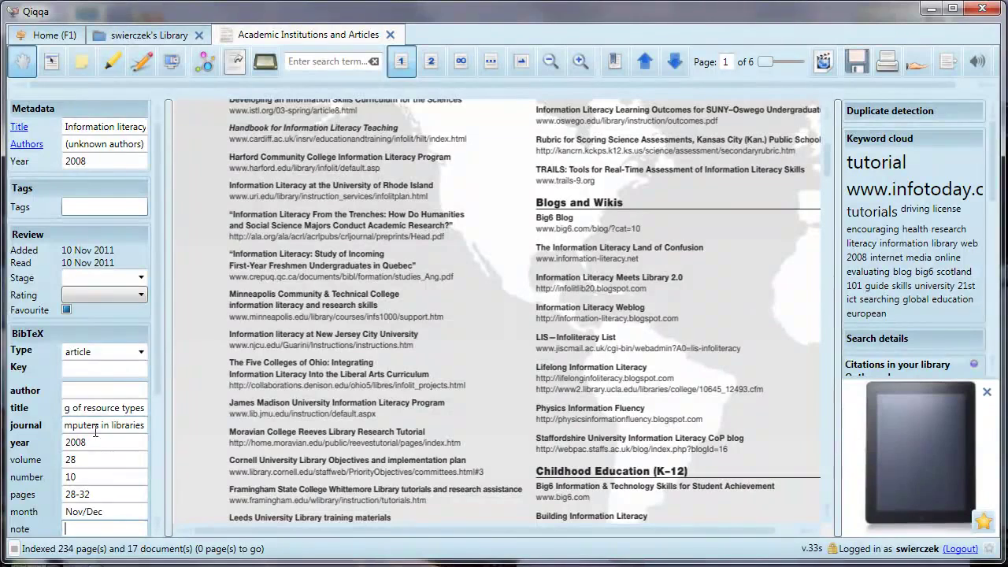
- Add a comment naming the person who recommended the article in the LIS530 class, and close the document to return to the library
left_click_drag(155, 355, 137, 451)
left_click(90, 382)
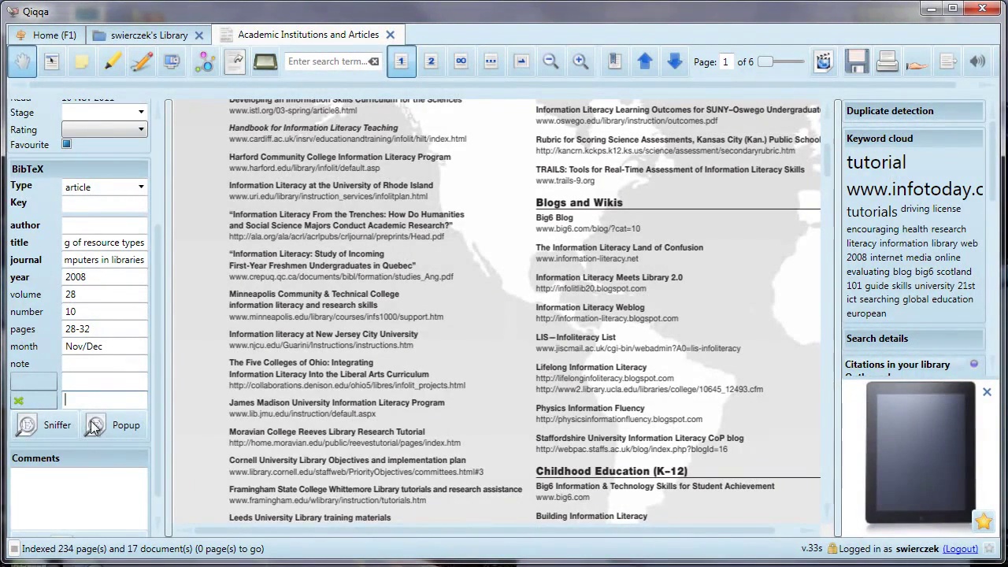
left_click(83, 488)
type("Recommene")
type("ed by S")
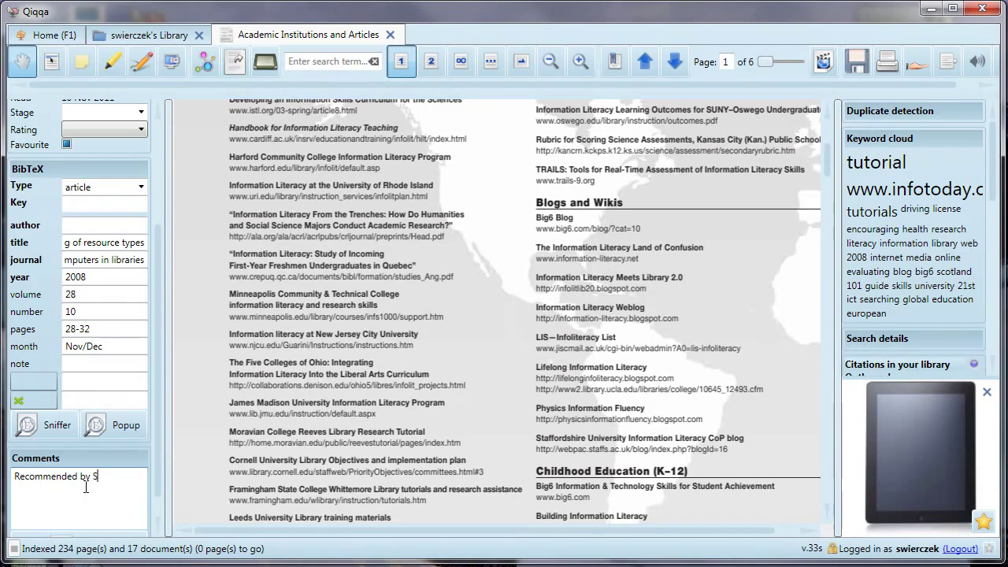
type("ue in LIS")
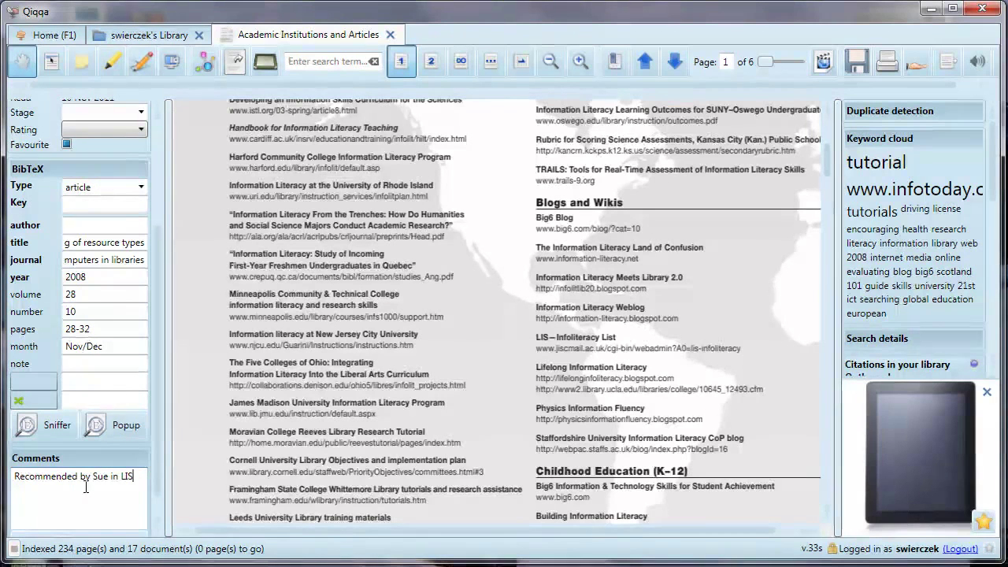
type("530 class.")
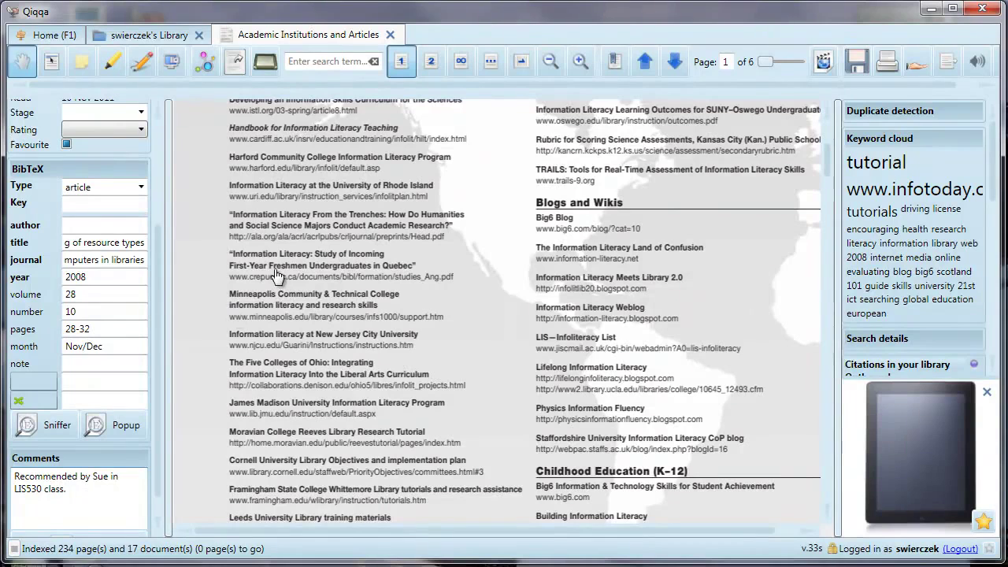
left_click(390, 35)
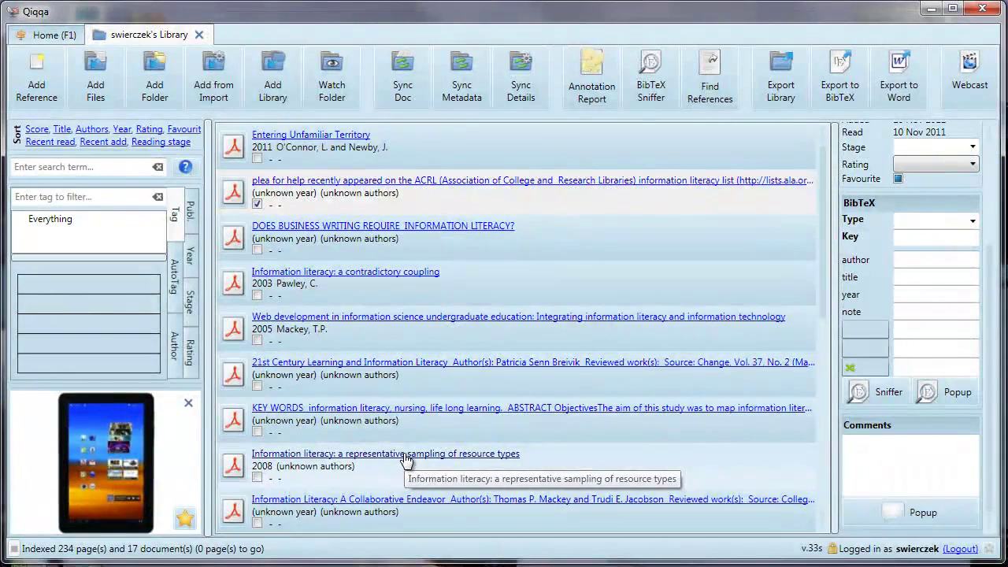
left_click(406, 461)
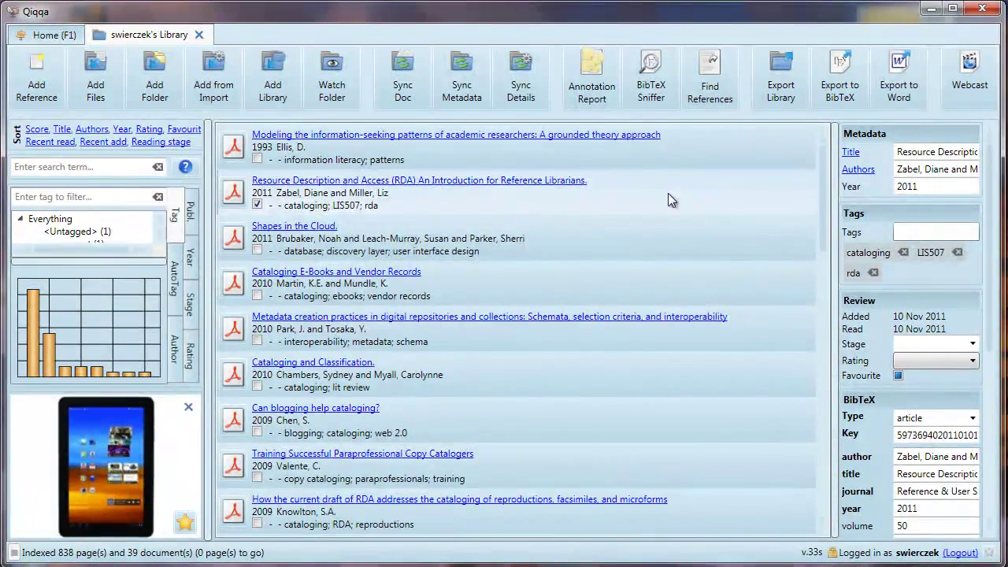
- Add the tag "cloud" to the document "Shapes in the Cloud."
left_click(652, 246)
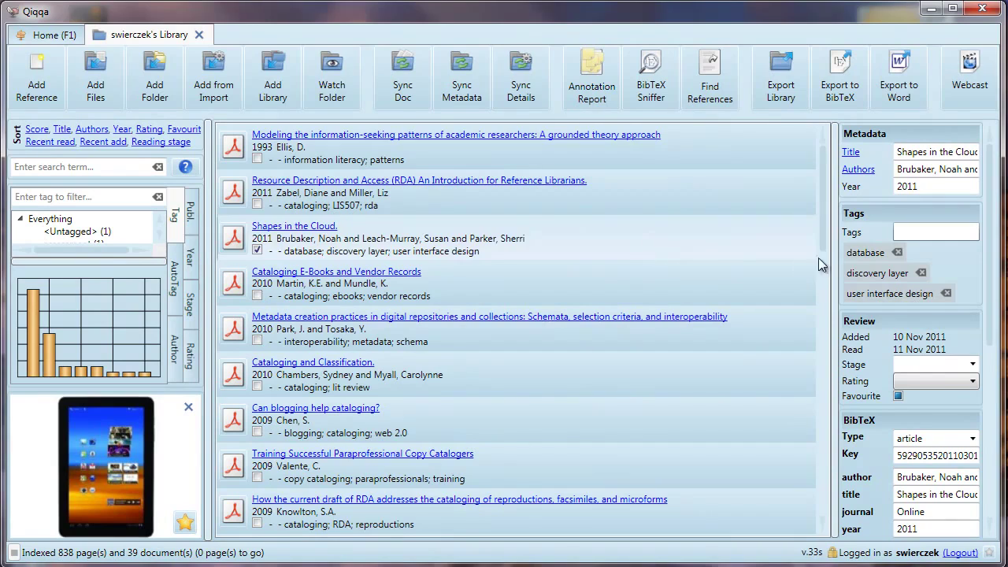
left_click(940, 232)
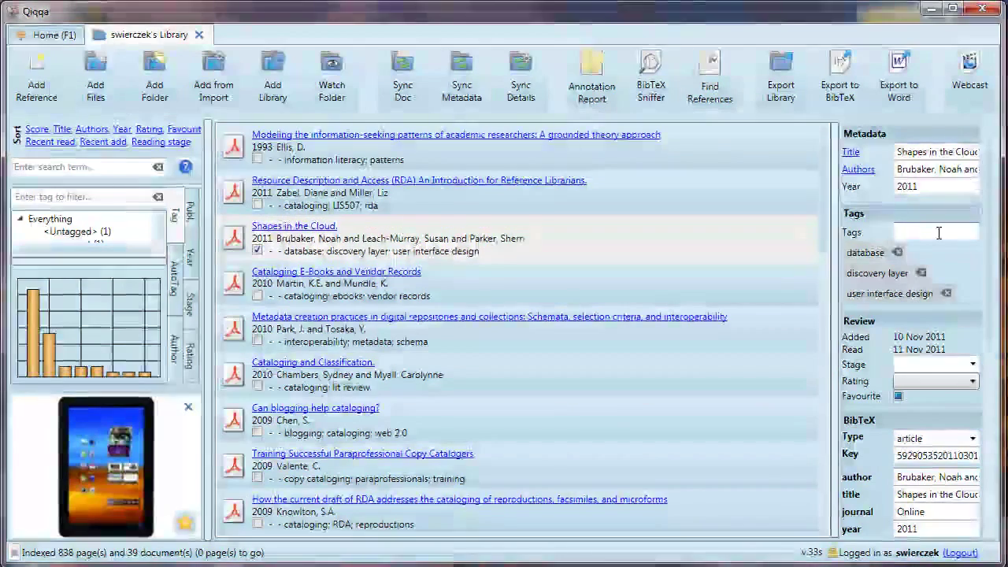
type("cloud")
key("Return")
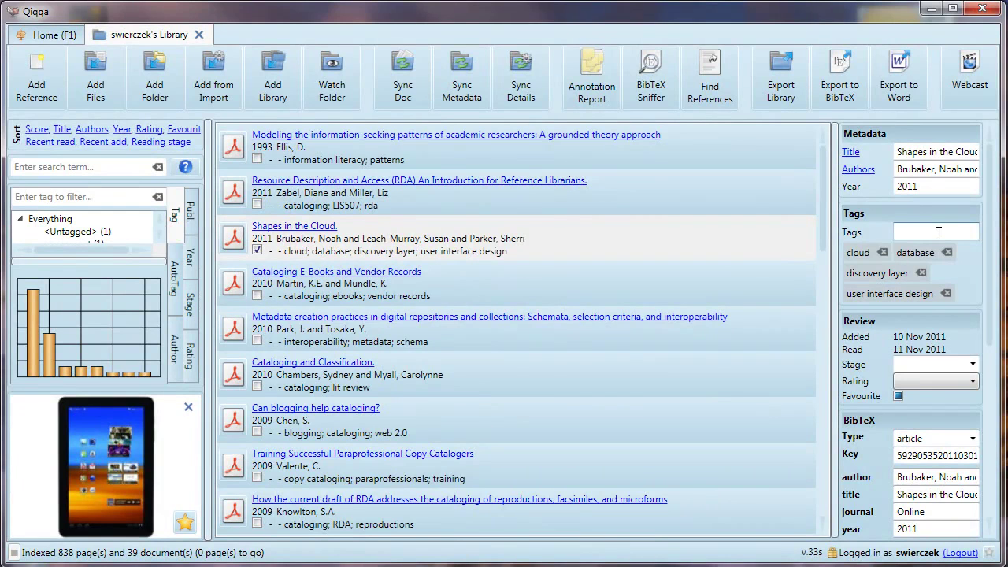
- Add the existing tag "cloud" to the document "Cataloging E-Books and Vendor Records"
left_click(593, 281)
left_click(919, 232)
type("cl")
left_click(915, 263)
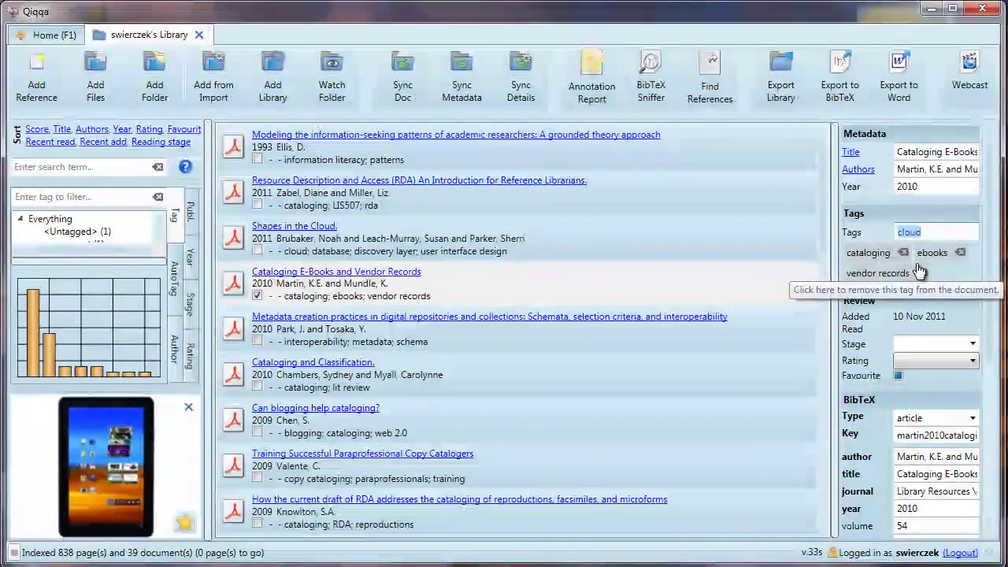
key("Return")
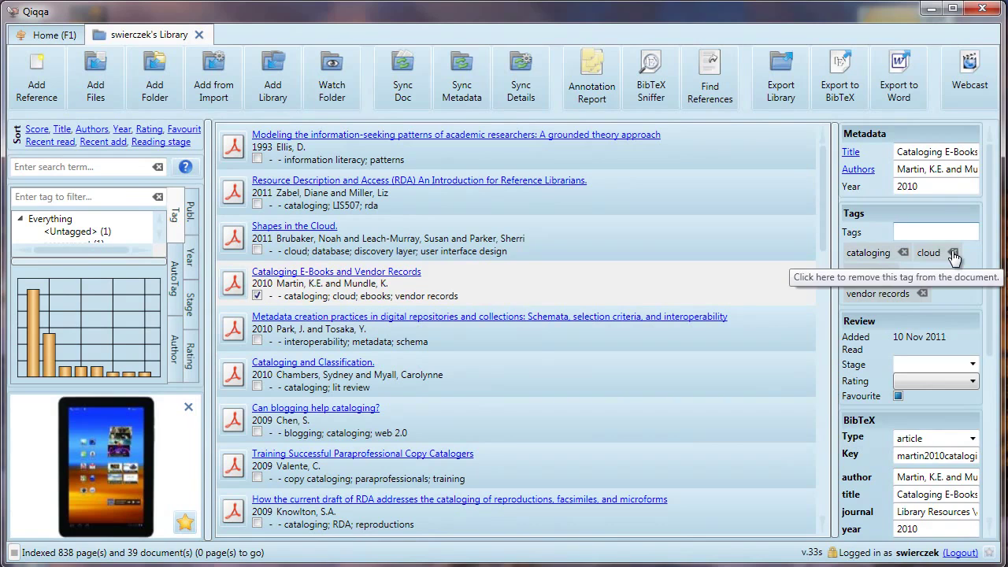
- Remove the tag "cloud" from the document "Cataloging E-Books and Vendor Records"
left_click(953, 253)
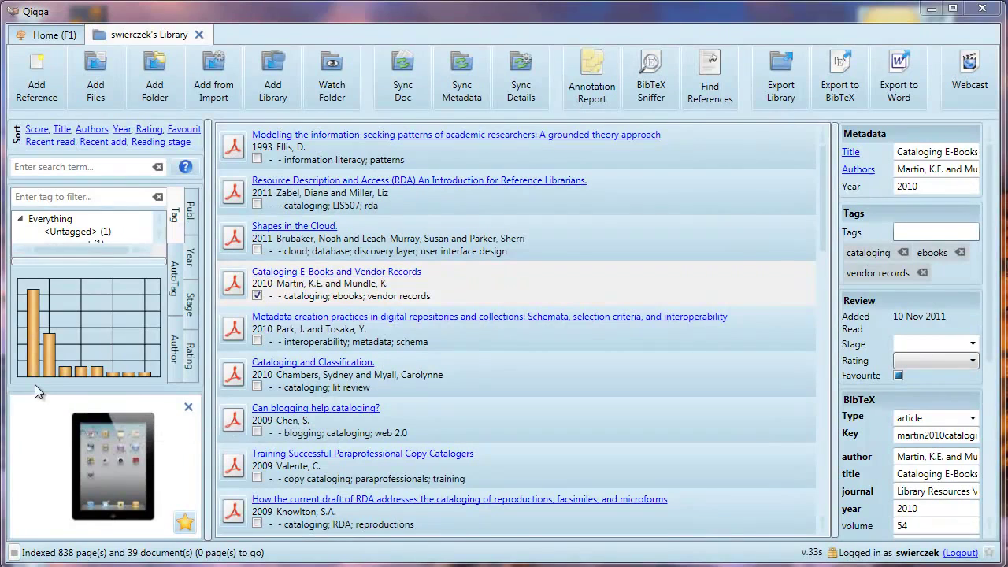
- Examine the library's tag frequency chart and the list of tags used to filter documents
mouse_move(32, 375)
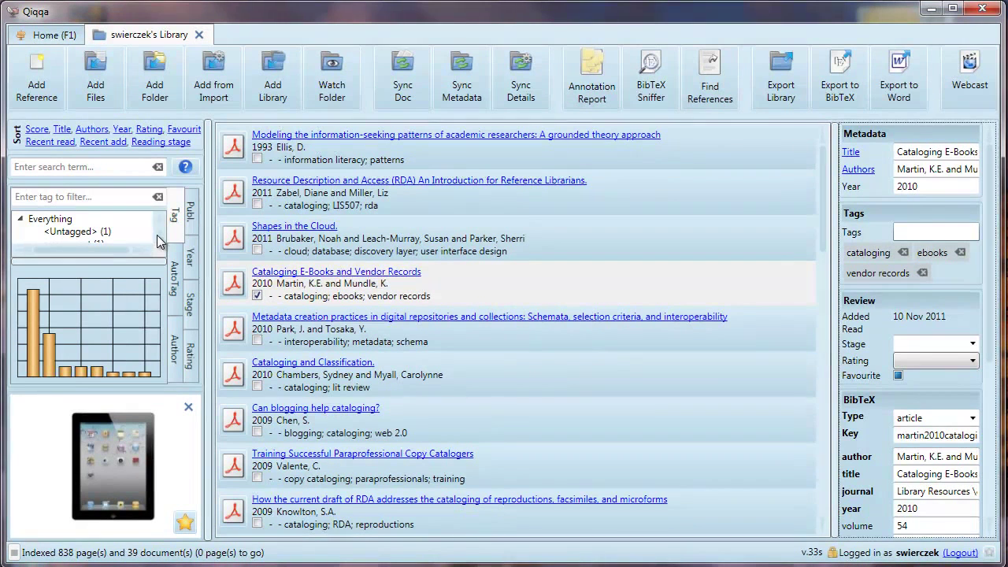
scroll(160, 240, "down", 1)
scroll(160, 240, "down", 5)
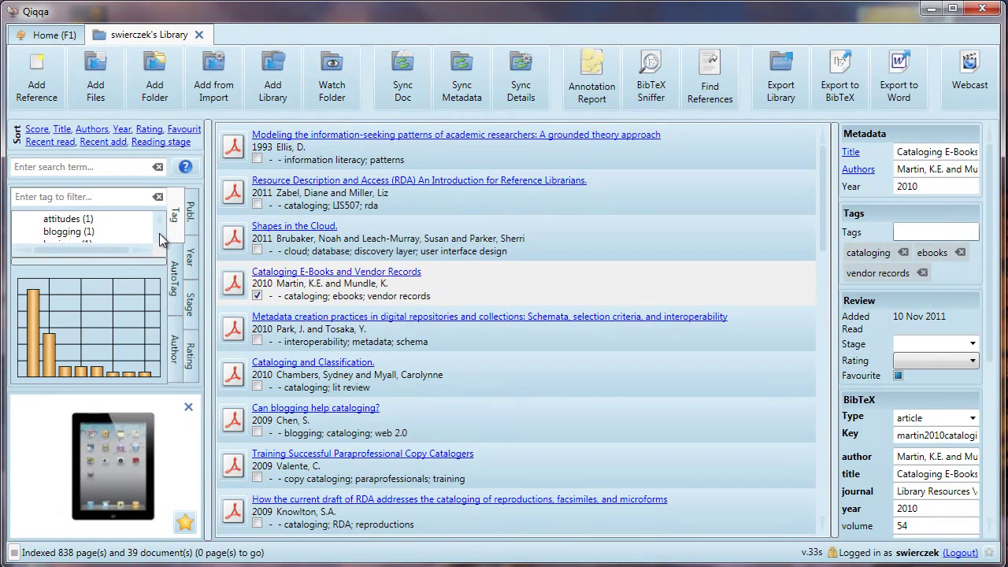
scroll(160, 239, "down", 5)
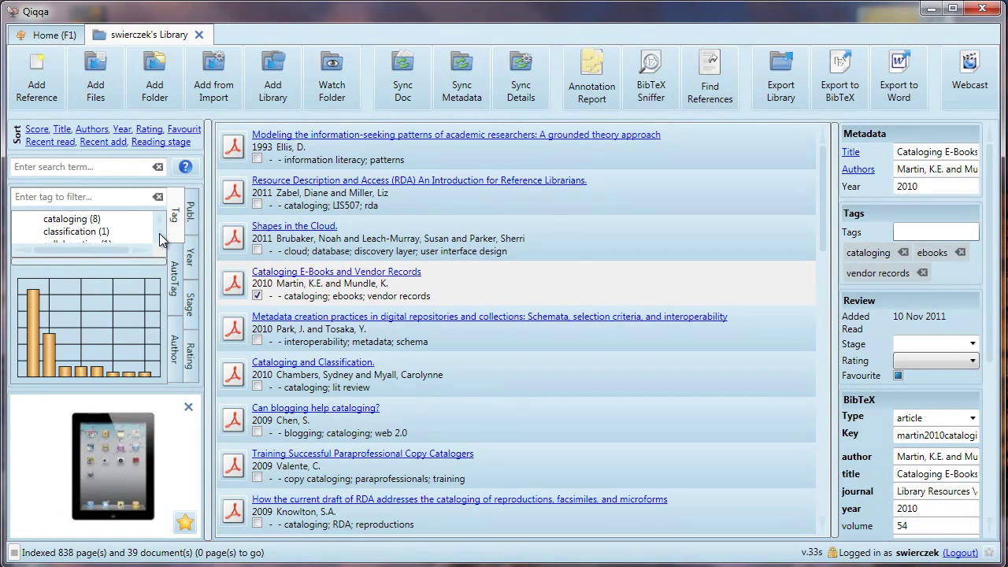
scroll(160, 240, "down", 2)
scroll(159, 240, "down", 1)
scroll(159, 239, "down", 2)
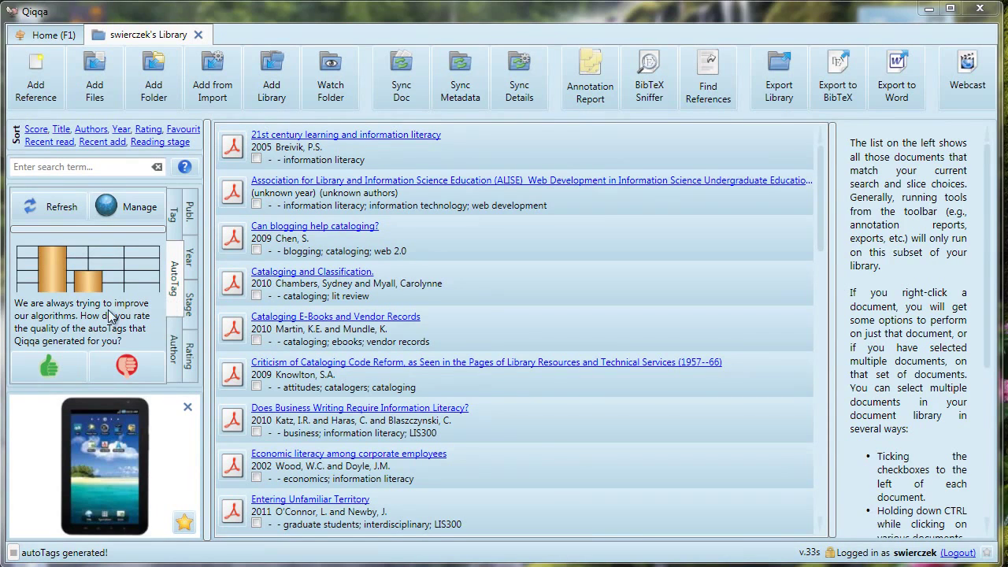
- Examine the AutoTag chart and the AutoTag black/whitelists, closing the lists without saving
mouse_move(52, 283)
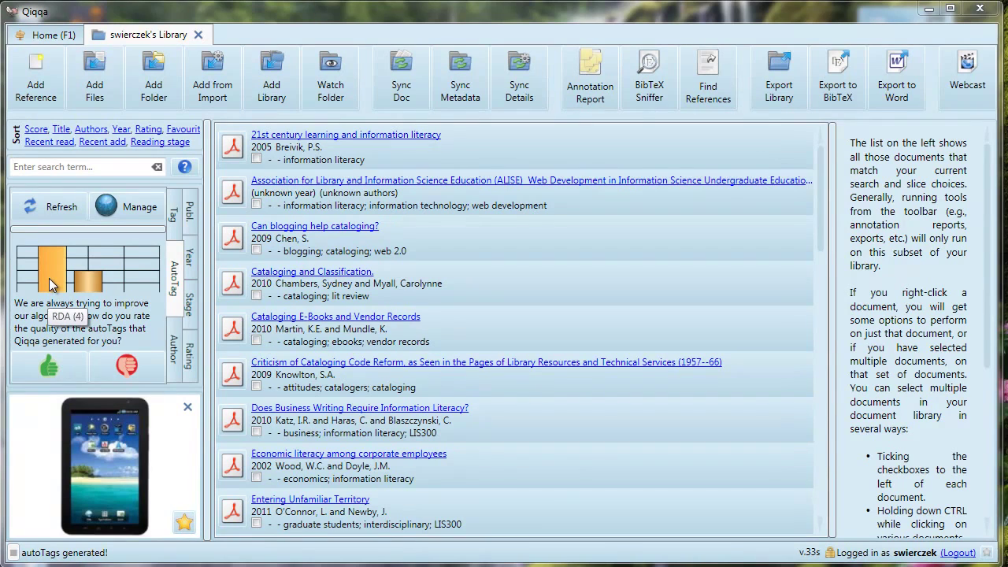
mouse_move(88, 287)
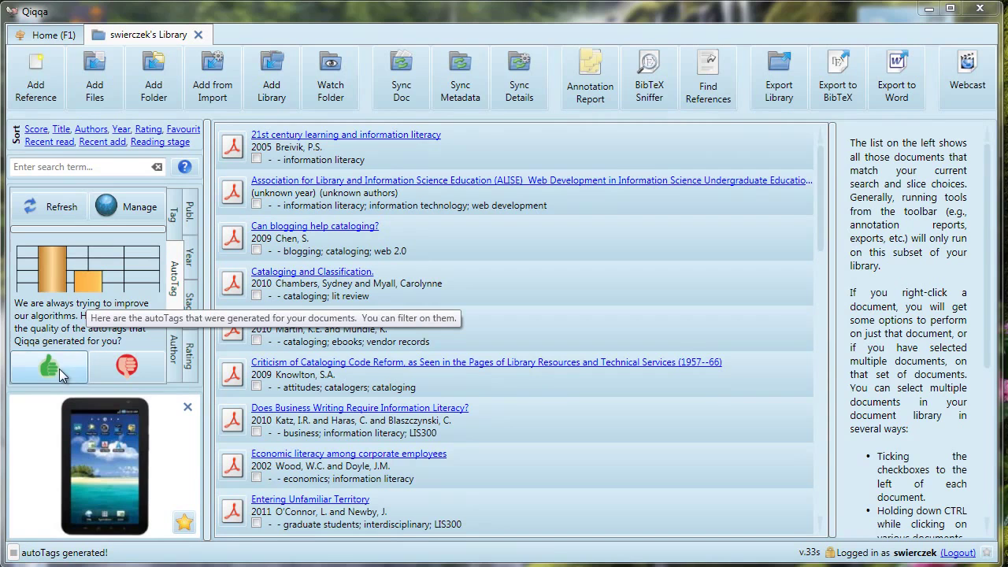
left_click(141, 367)
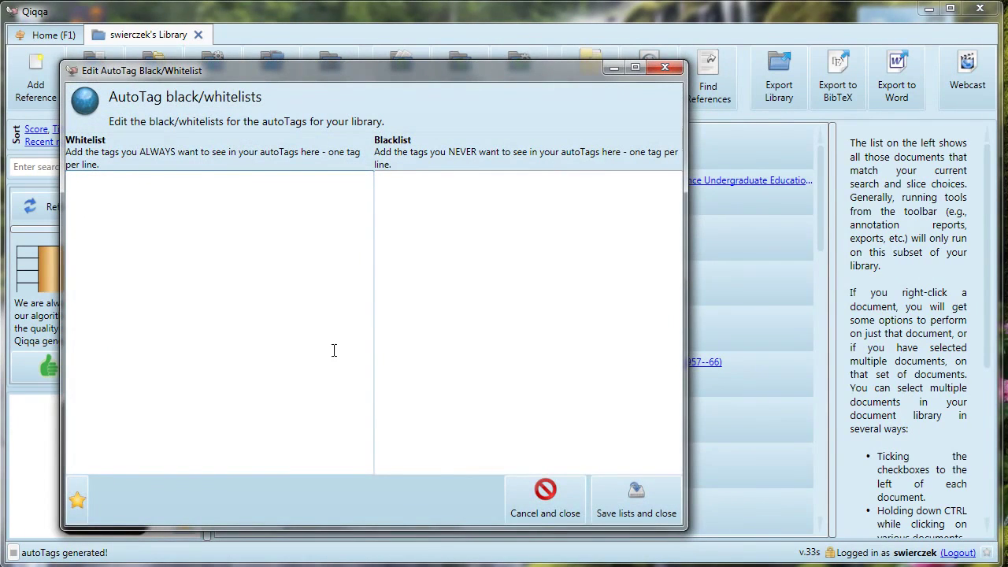
left_click(540, 514)
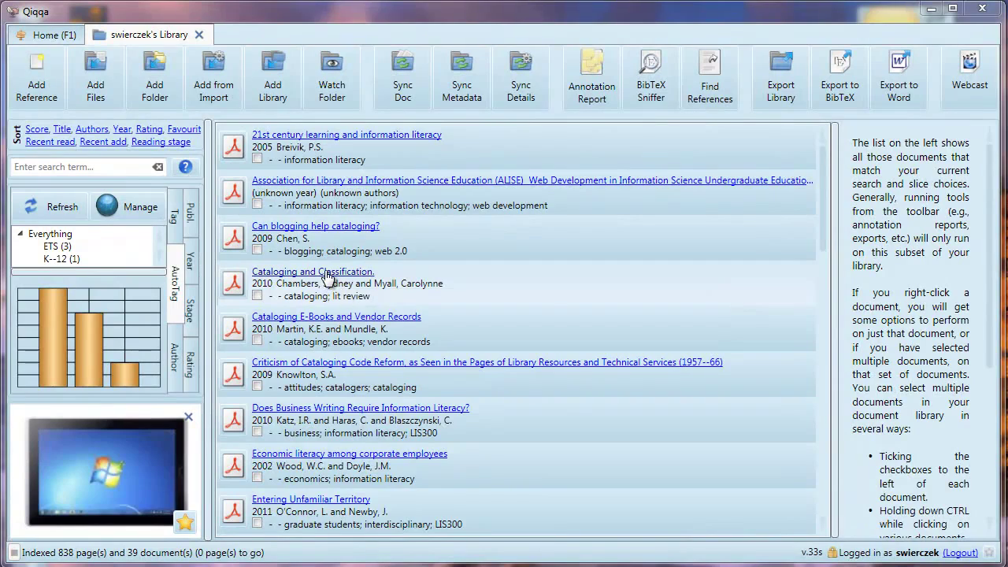
- Open the document "Entering Unfamiliar Territory" from the library and bring it into view for reading
mouse_move(237, 286)
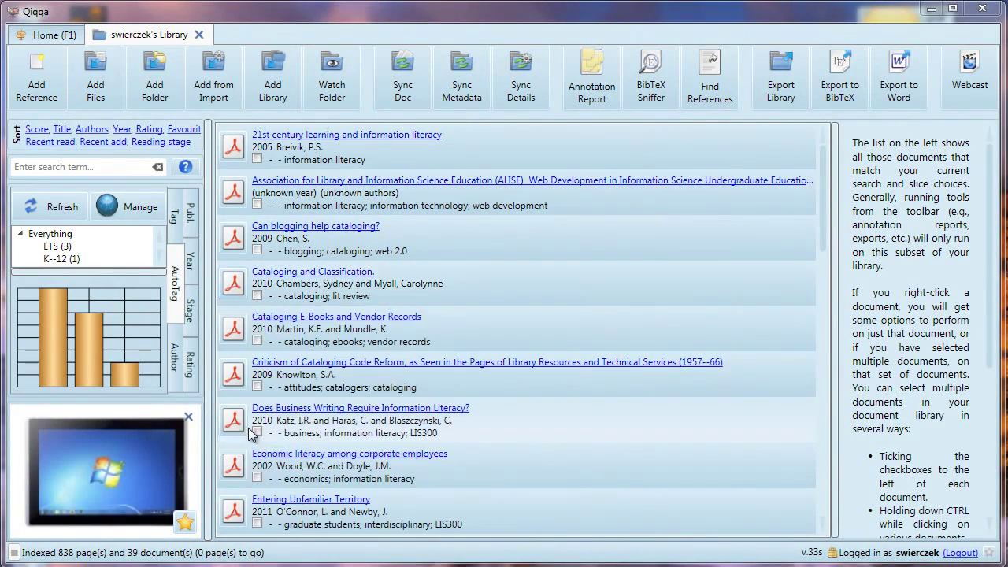
left_click(299, 501)
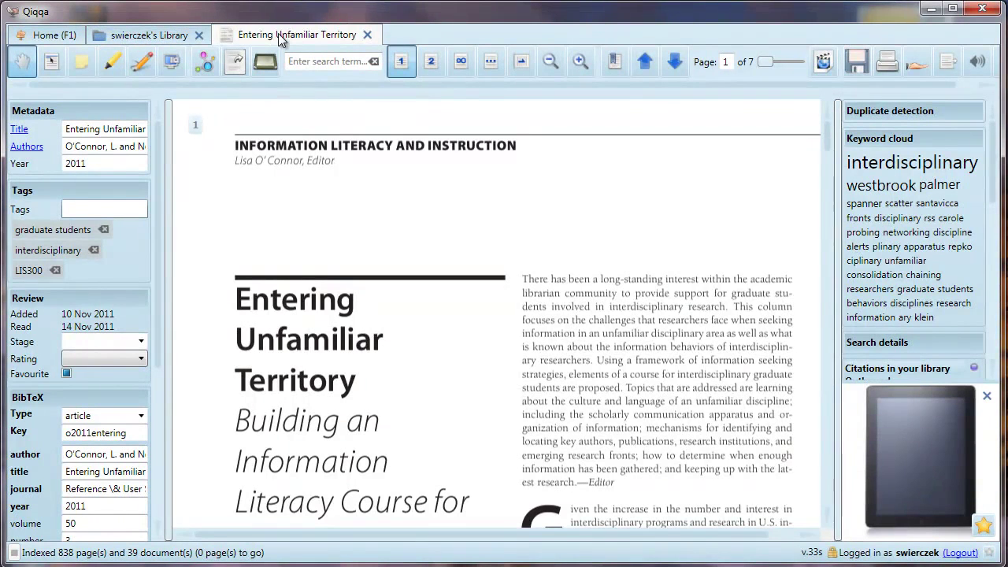
left_click(157, 37)
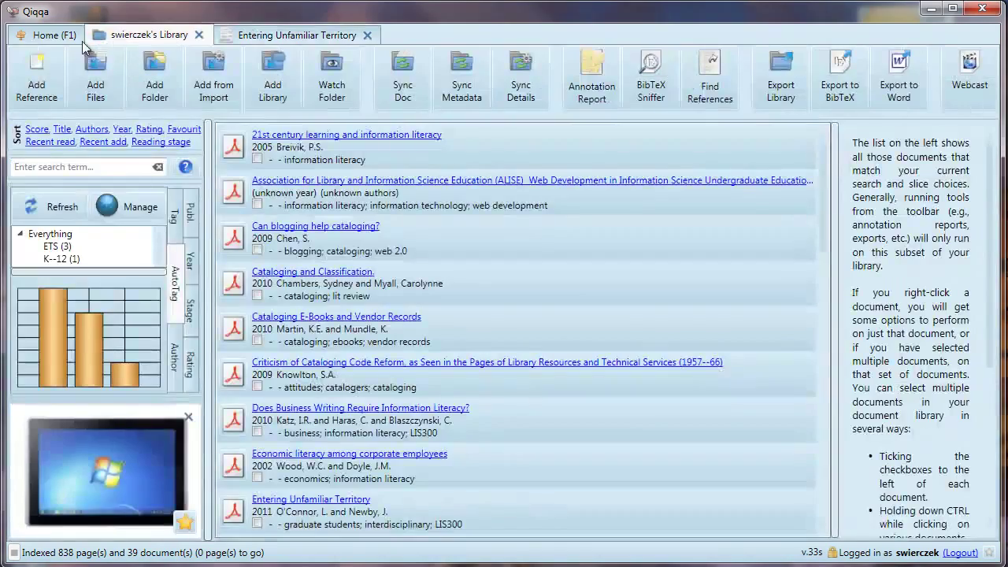
left_click(41, 37)
left_click(250, 35)
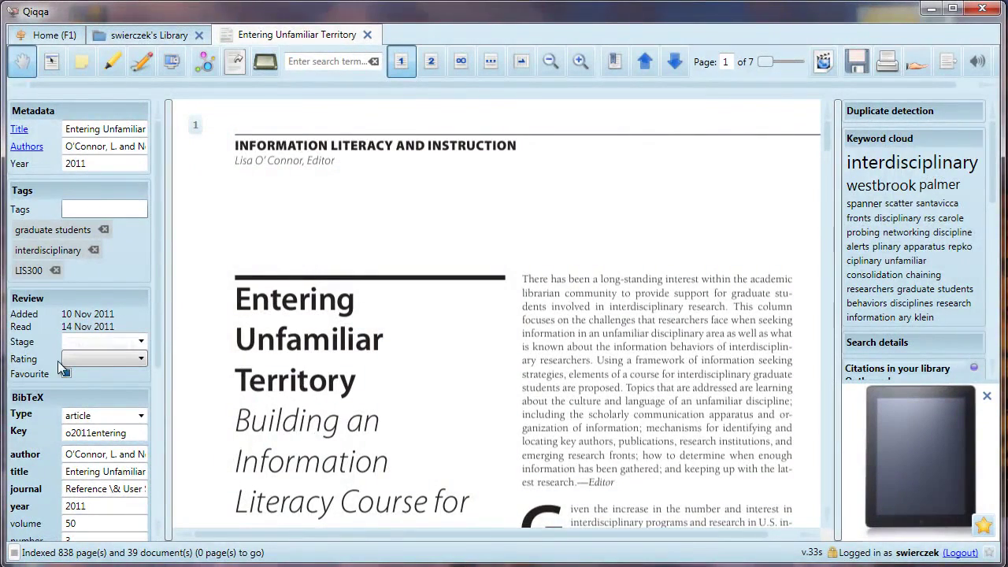
- Review the document's BibTeX details, comments, keyword cloud, citations in the library and similar papers in Google Scholar
left_click_drag(158, 312, 142, 501)
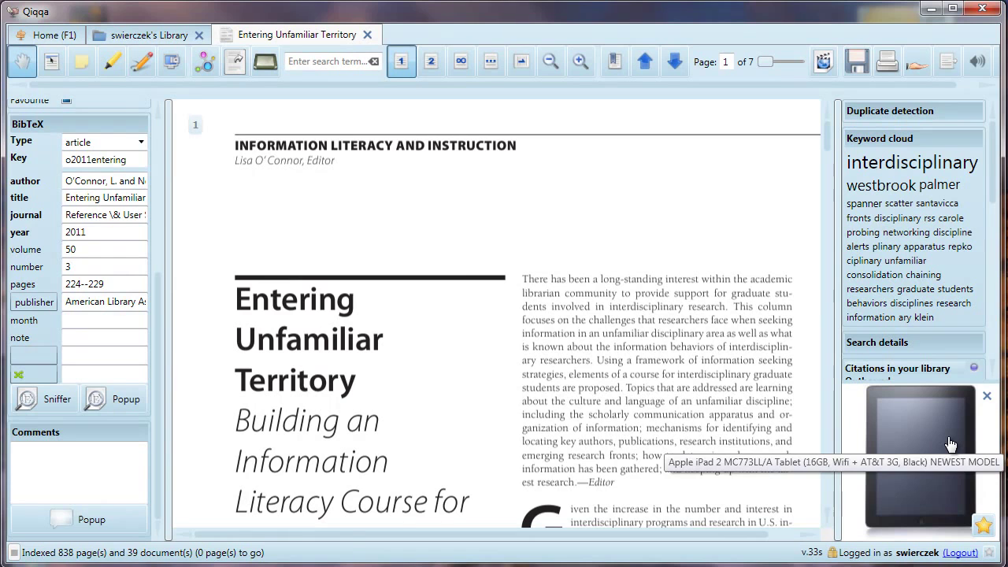
left_click(986, 396)
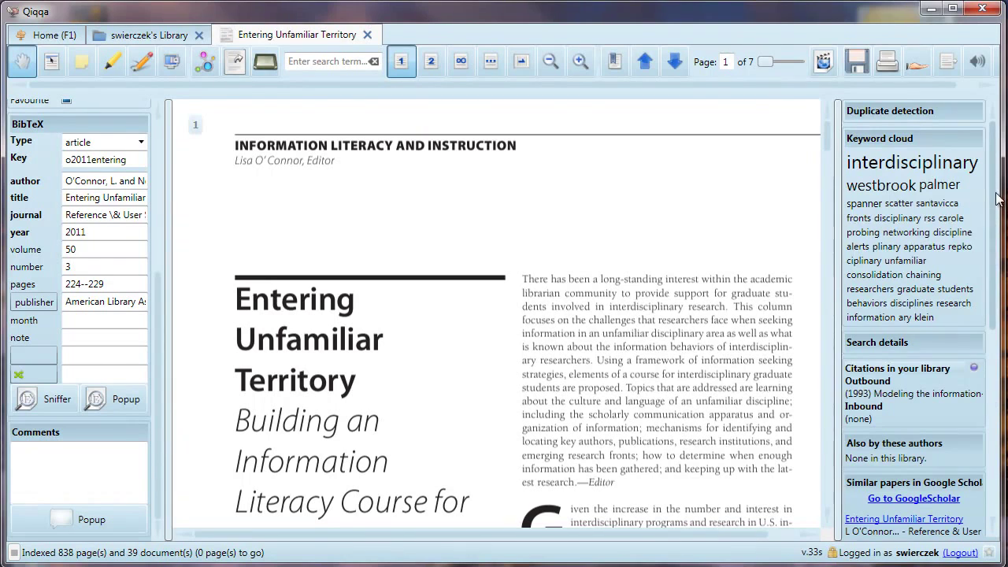
left_click_drag(994, 196, 983, 270)
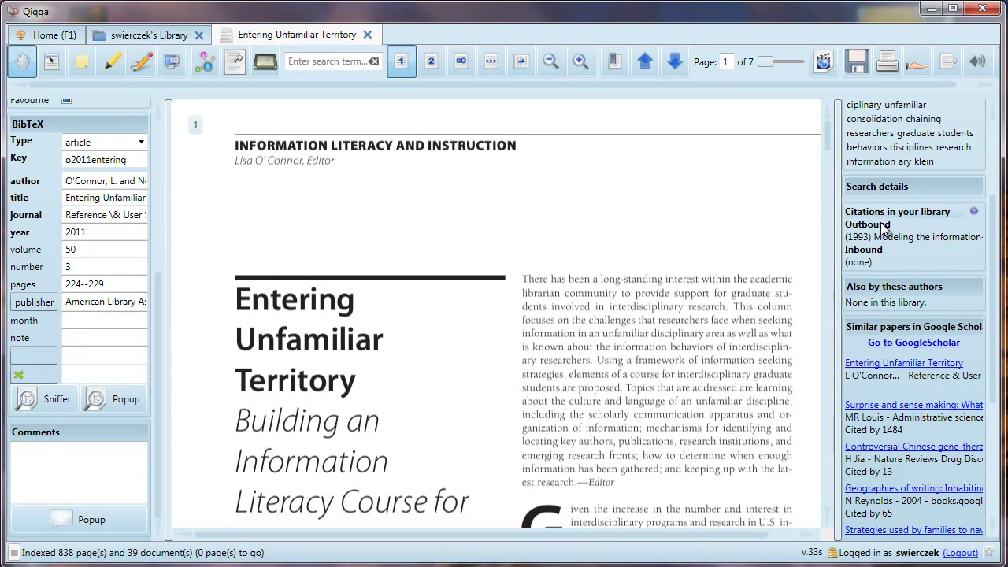
mouse_move(904, 244)
left_click_drag(994, 293, 986, 358)
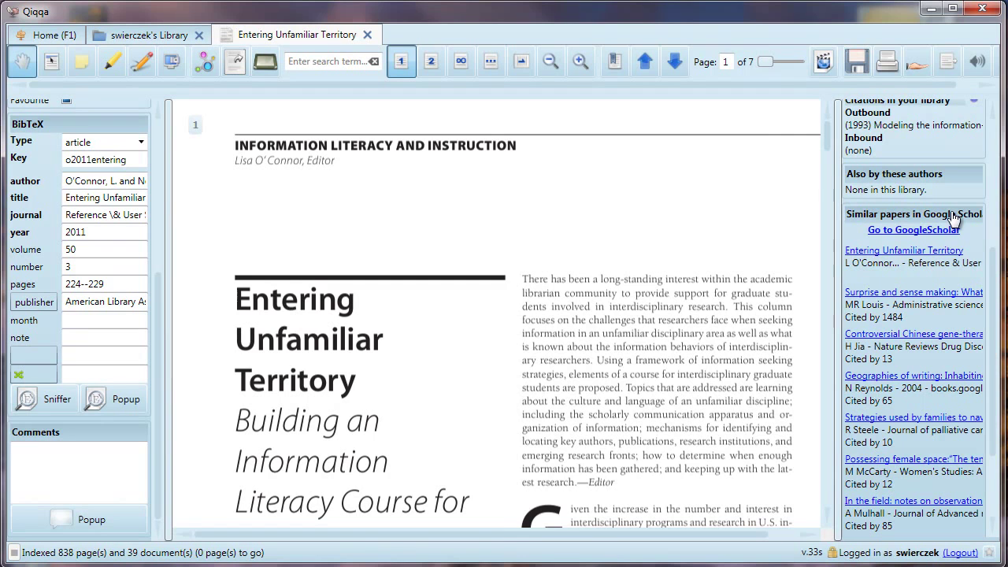
left_click_drag(991, 260, 993, 337)
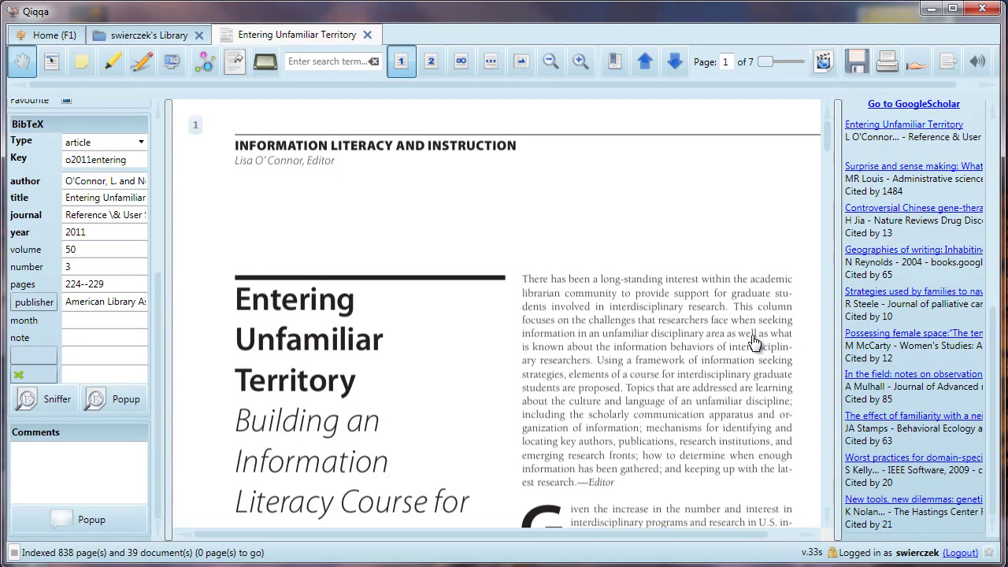
- Hide the document's side panels to enlarge the reading area, and try moving through the first page
left_click(263, 64)
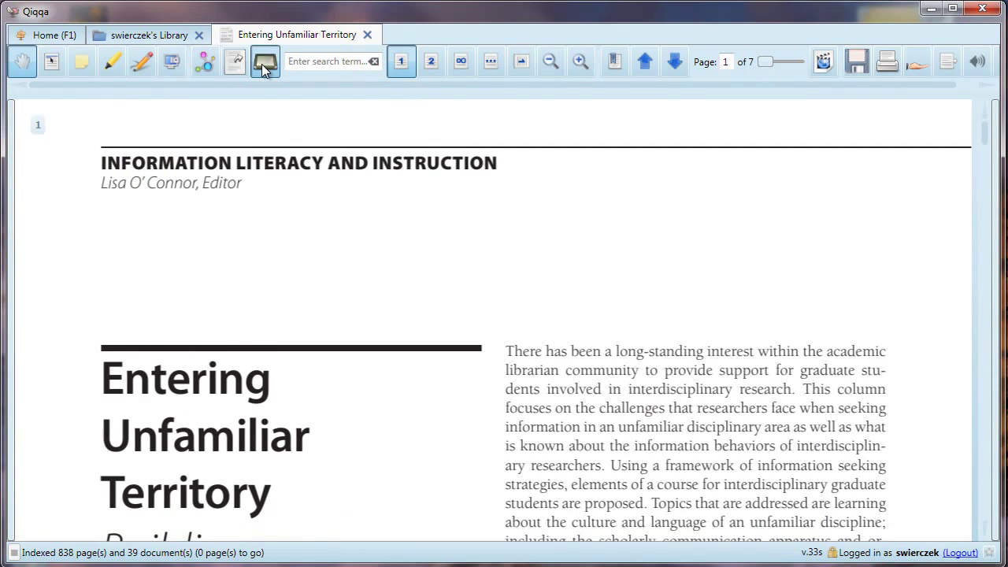
scroll(423, 278, "down", 3)
scroll(422, 277, "up", 3)
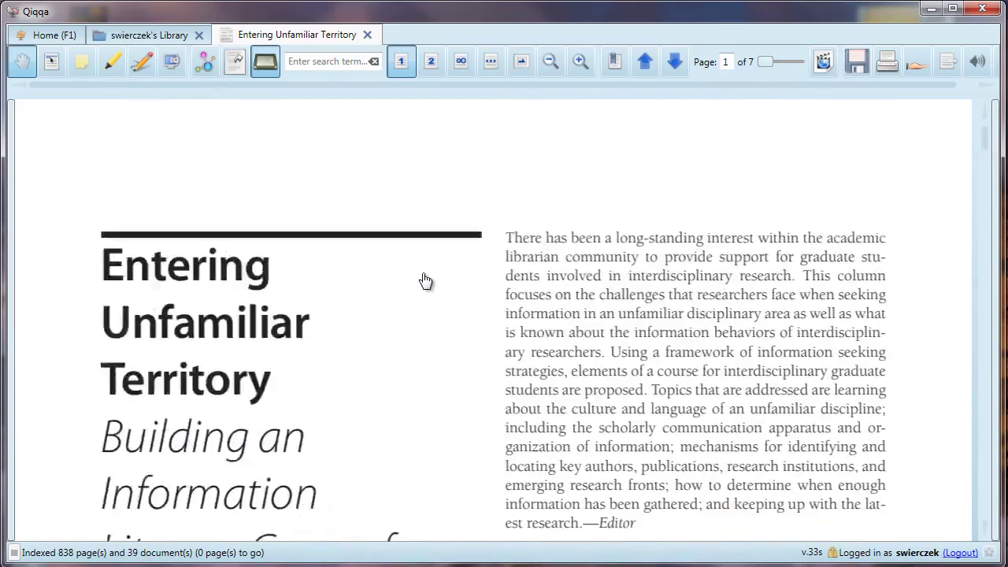
left_click(262, 65)
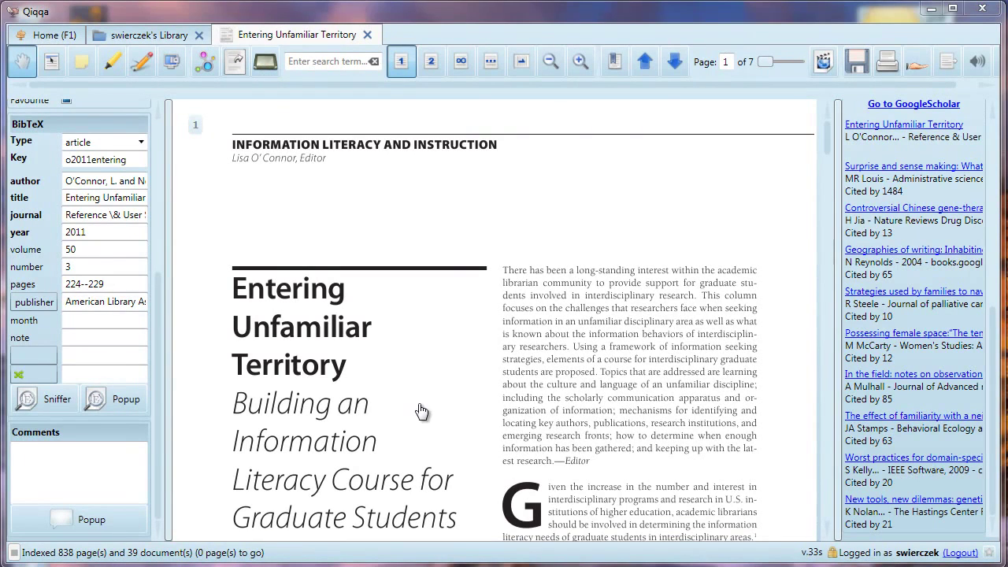
left_click(265, 63)
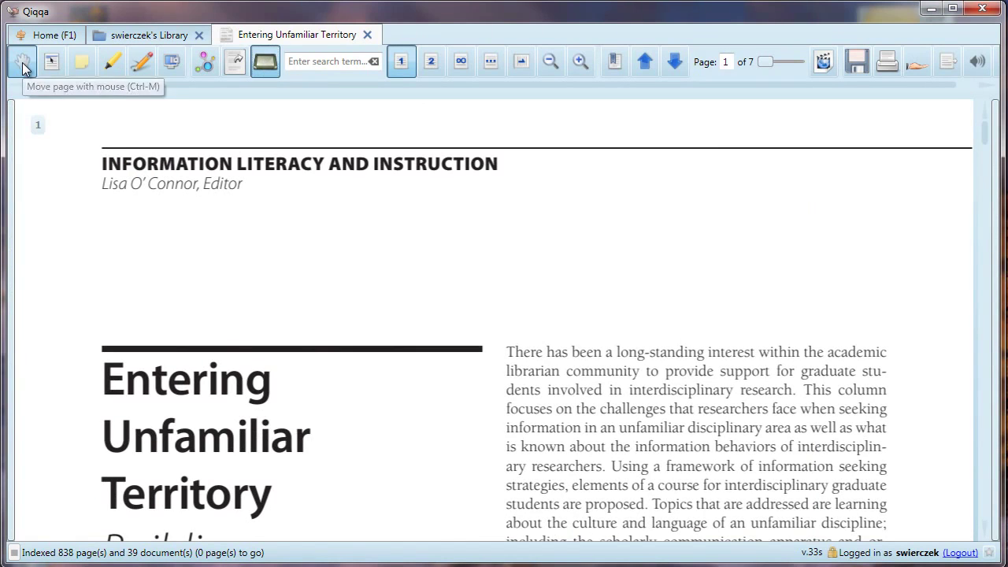
left_click_drag(371, 432, 408, 426)
mouse_move(591, 512)
left_mouse_down()
mouse_move(589, 292)
mouse_move(602, 232)
mouse_move(580, 394)
mouse_move(589, 522)
left_mouse_up()
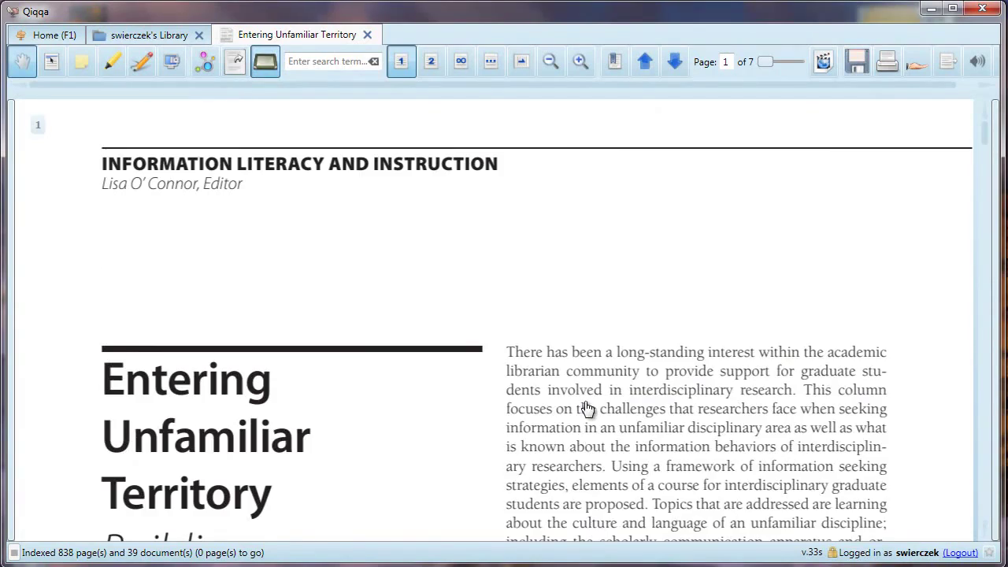
scroll(586, 378, "down", 5)
scroll(583, 407, "up", 5)
- Select the abstract text from "There has been" to "identifying" and the word "community", and view the options for selected text
left_click(51, 63)
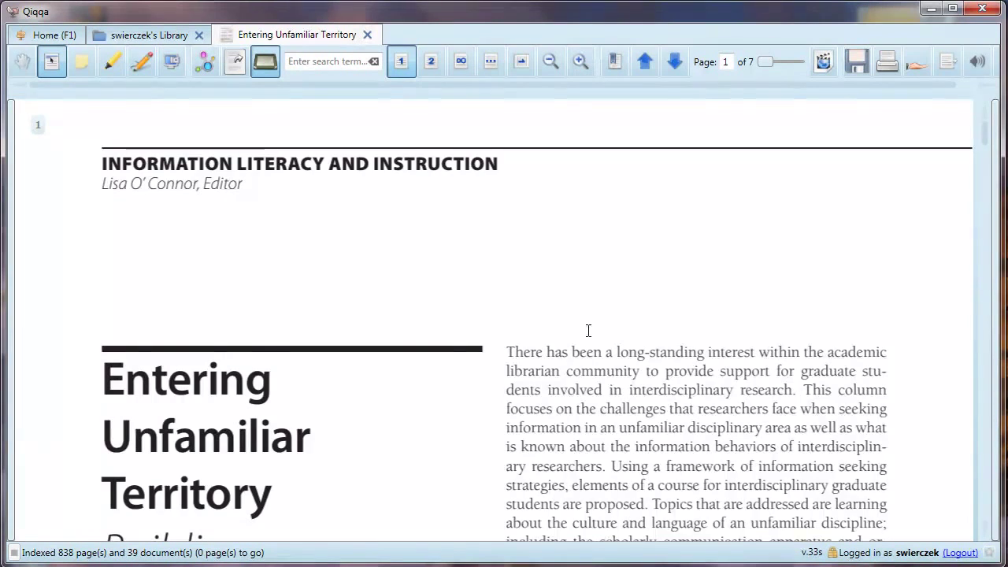
scroll(588, 331, "down", 2)
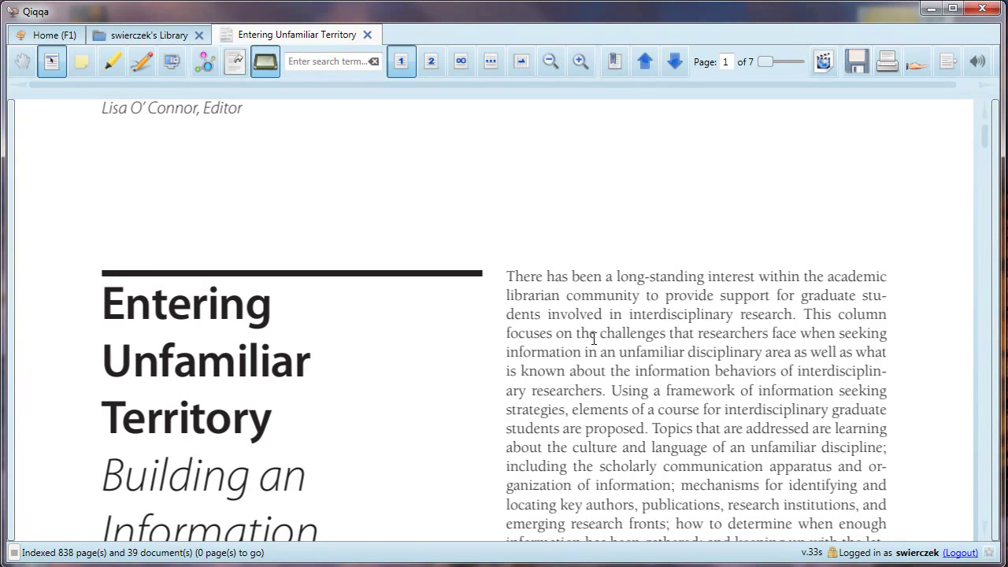
left_click_drag(505, 272, 860, 484)
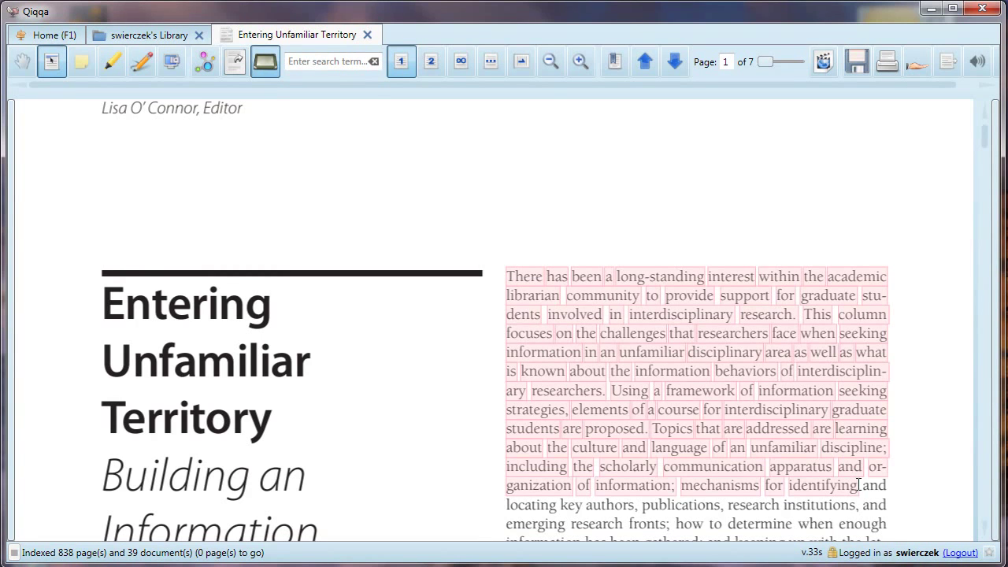
right_click(619, 355)
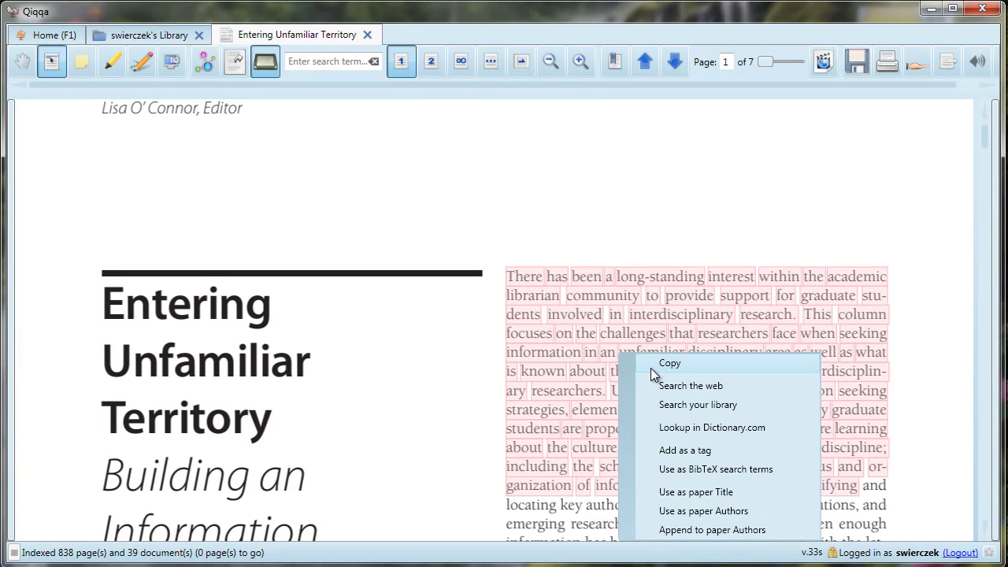
left_click(671, 406)
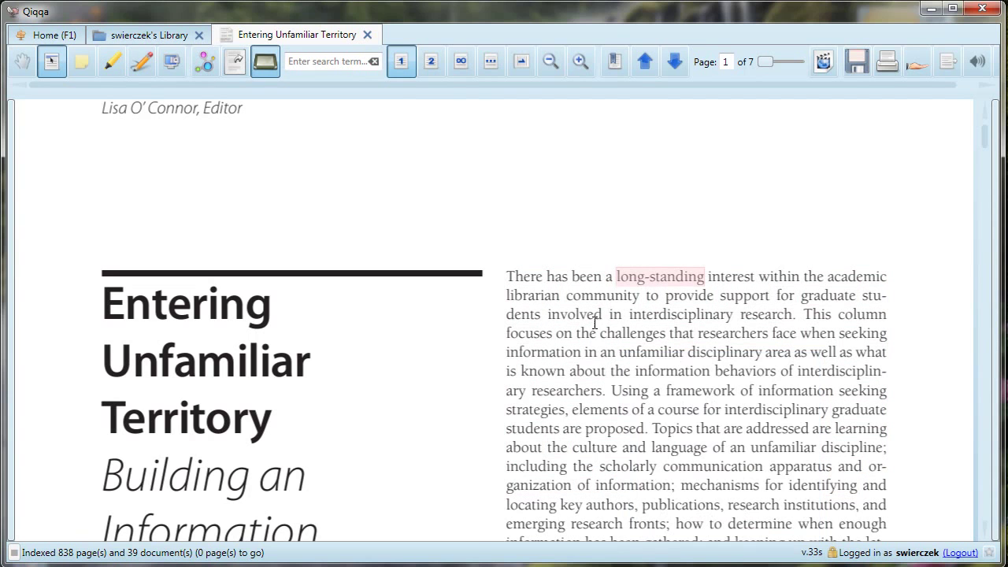
right_click(603, 294)
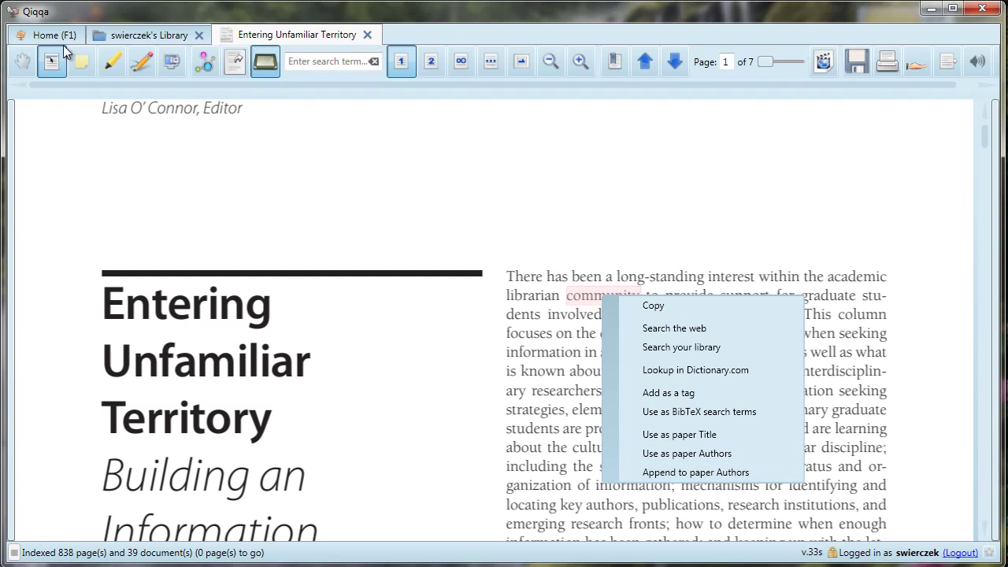
- Draw an annotation box around the paragraph starting "Recent studies of the information needs" on page 1
left_click(18, 63)
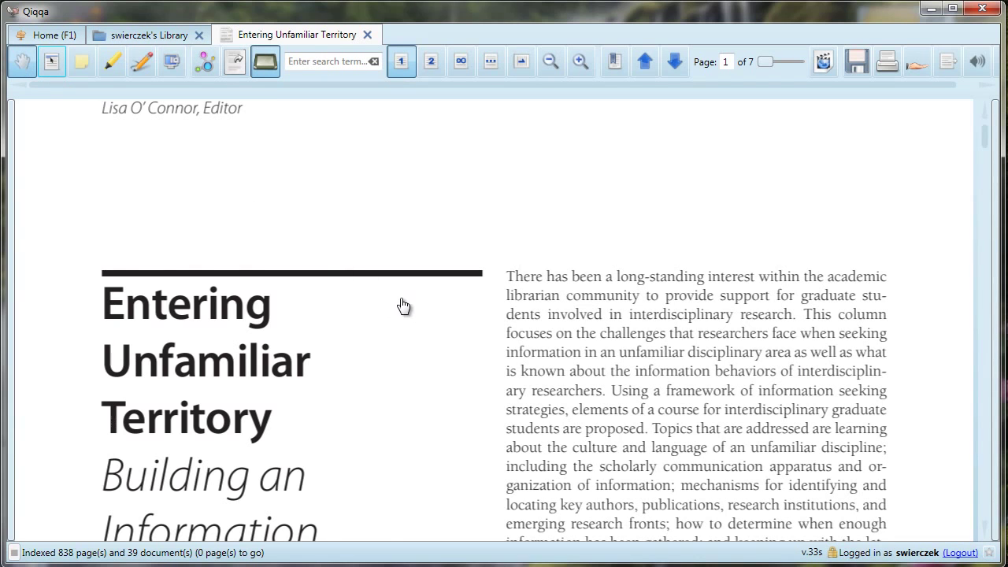
scroll(401, 306, "down", 1)
scroll(402, 307, "down", 10)
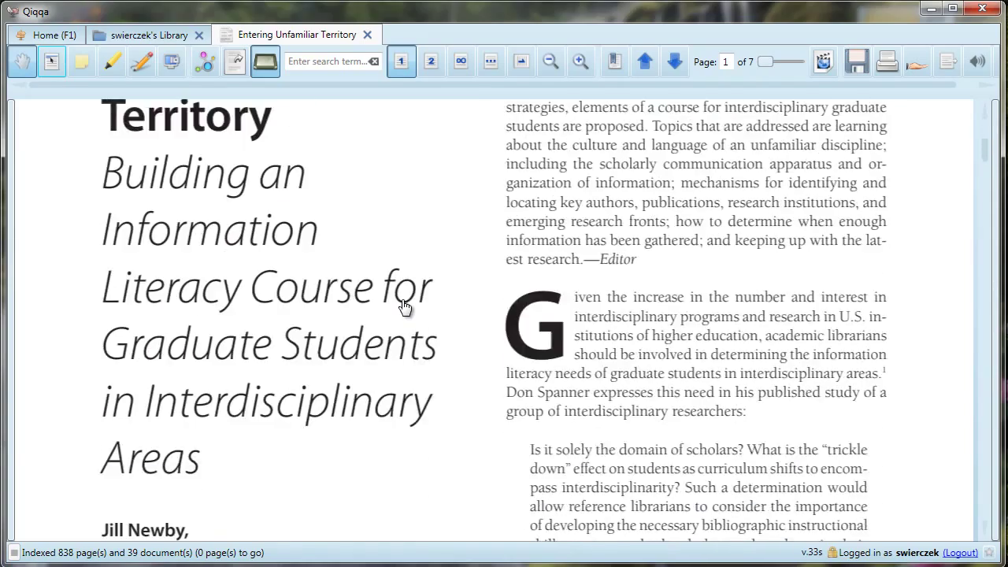
scroll(405, 307, "up", 2)
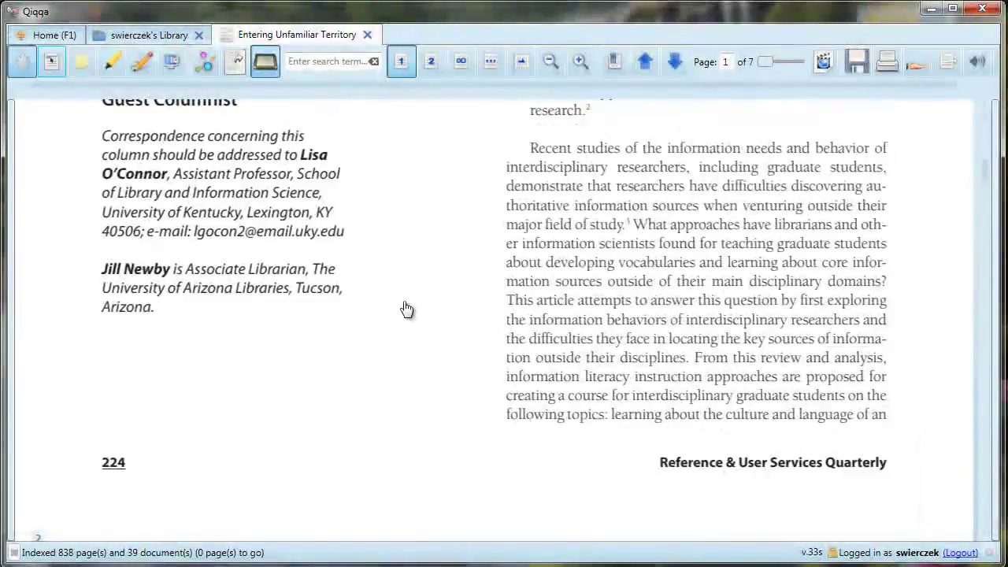
left_click(82, 66)
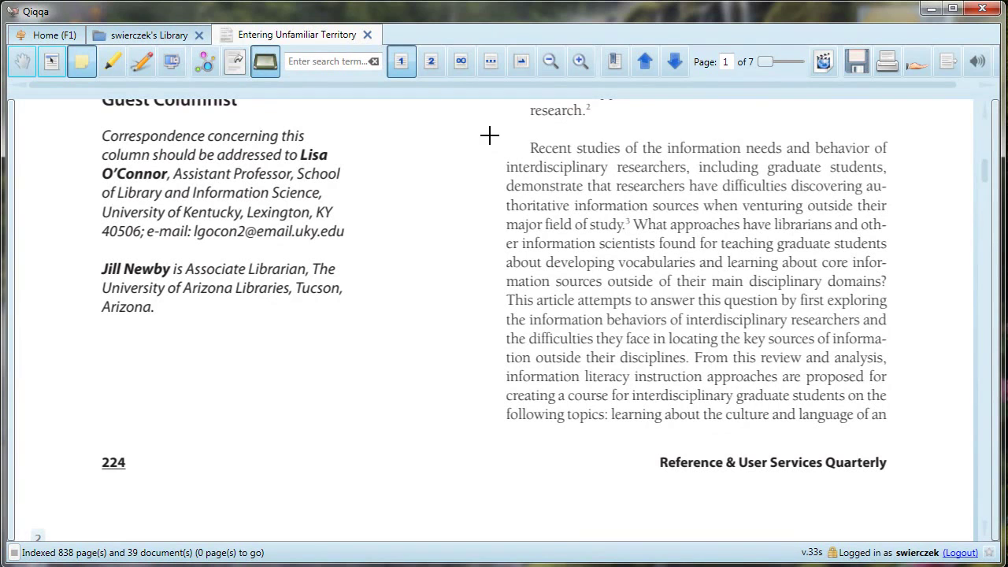
mouse_move(489, 135)
left_mouse_down()
mouse_move(488, 184)
mouse_move(711, 423)
mouse_move(905, 430)
left_mouse_up()
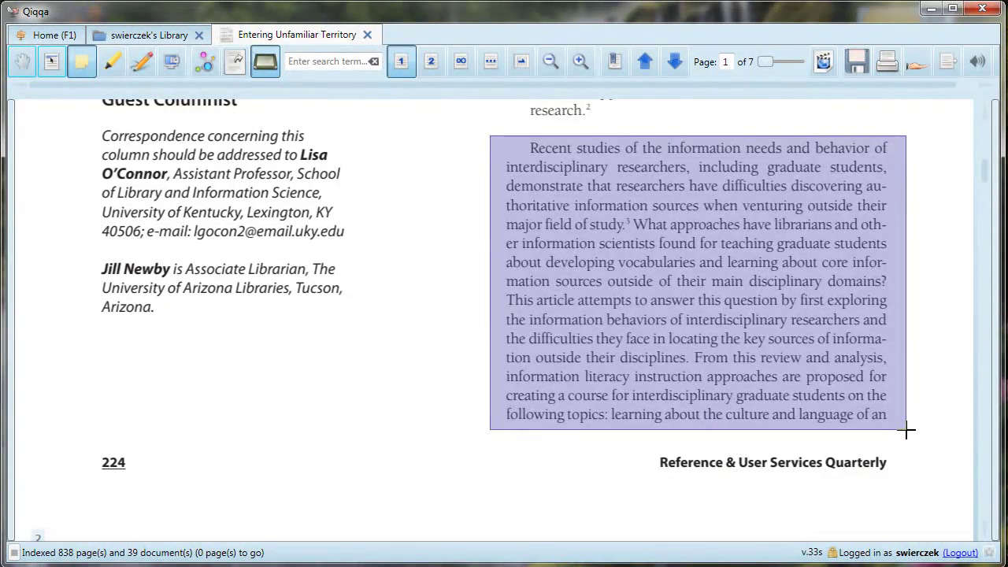
- Give the new annotation the tag "tagging" and the comment "this is a statement of the author's thesis"
left_click(575, 415)
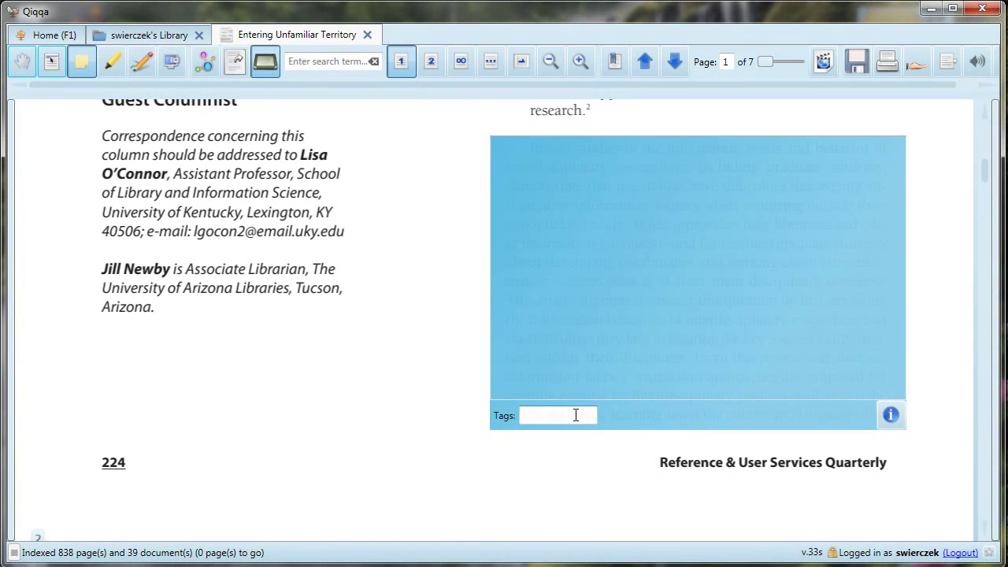
type("tagging")
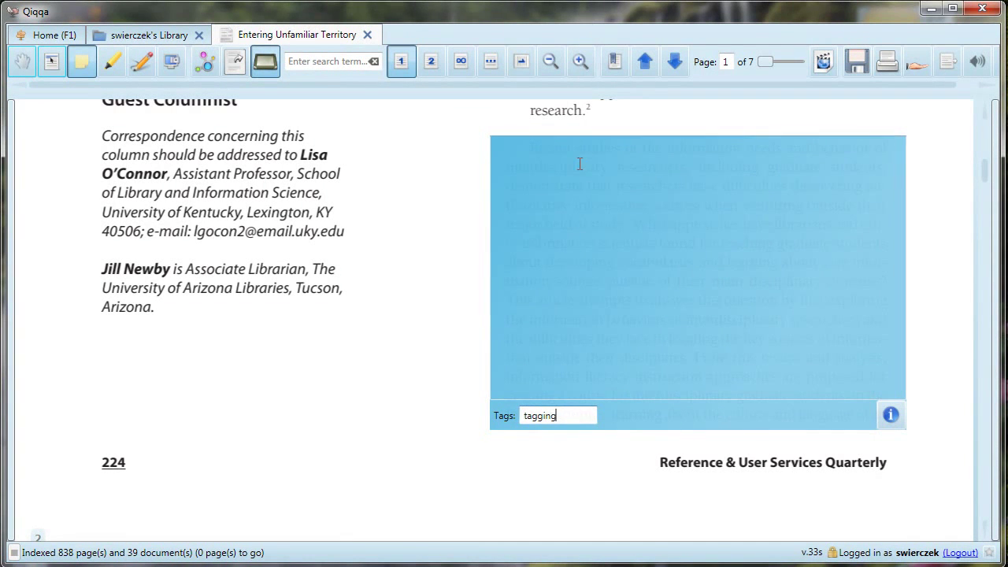
key("Return")
left_click(556, 176)
type("this")
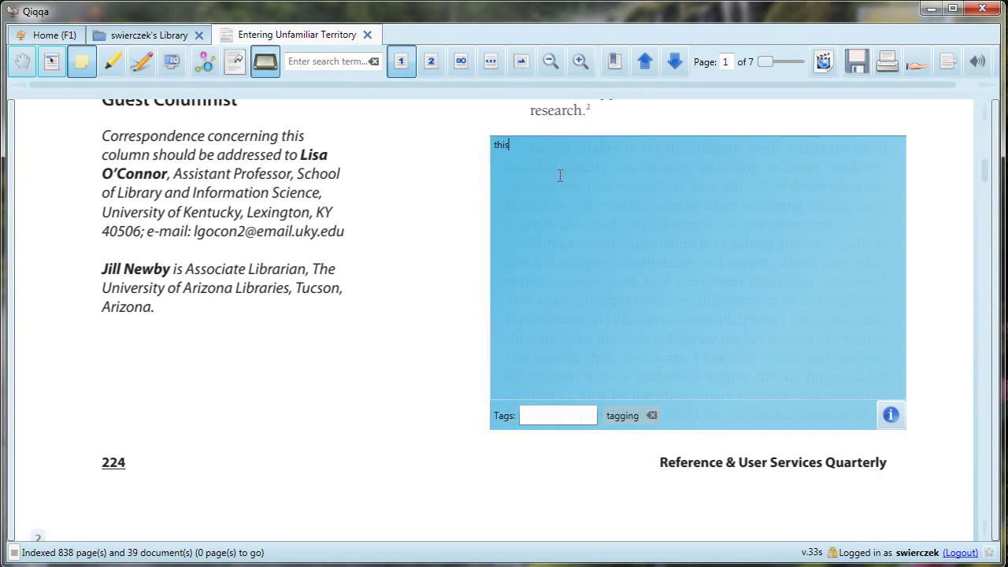
type(" is a statement of the author's thesis")
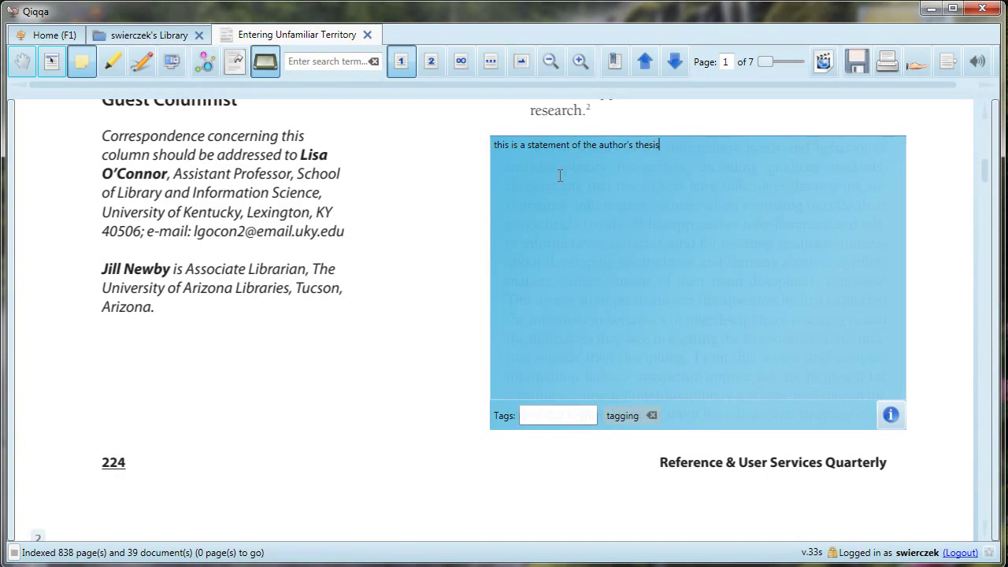
- Change the annotation's color to pink and set its rating to 4
left_click(891, 417)
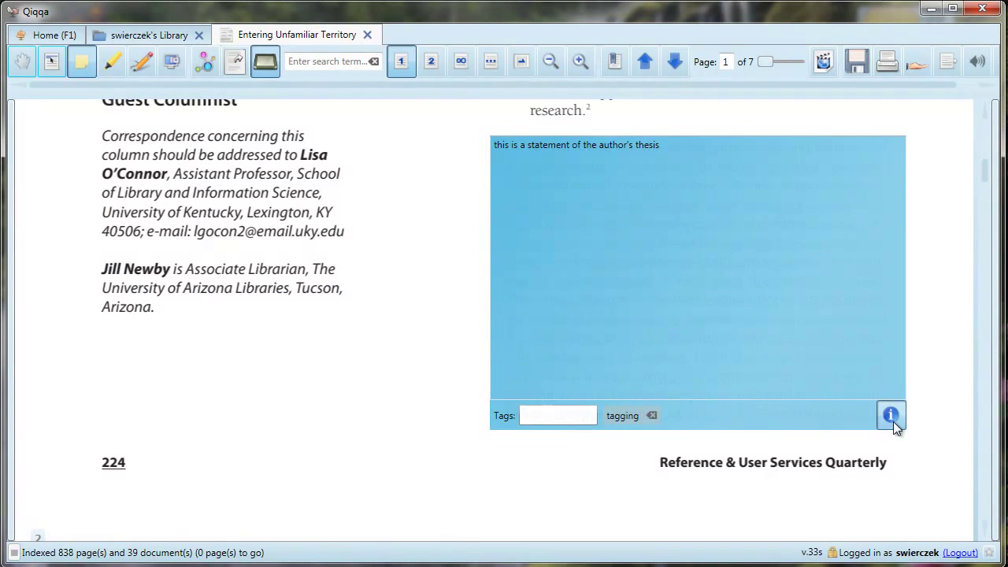
left_click(753, 134)
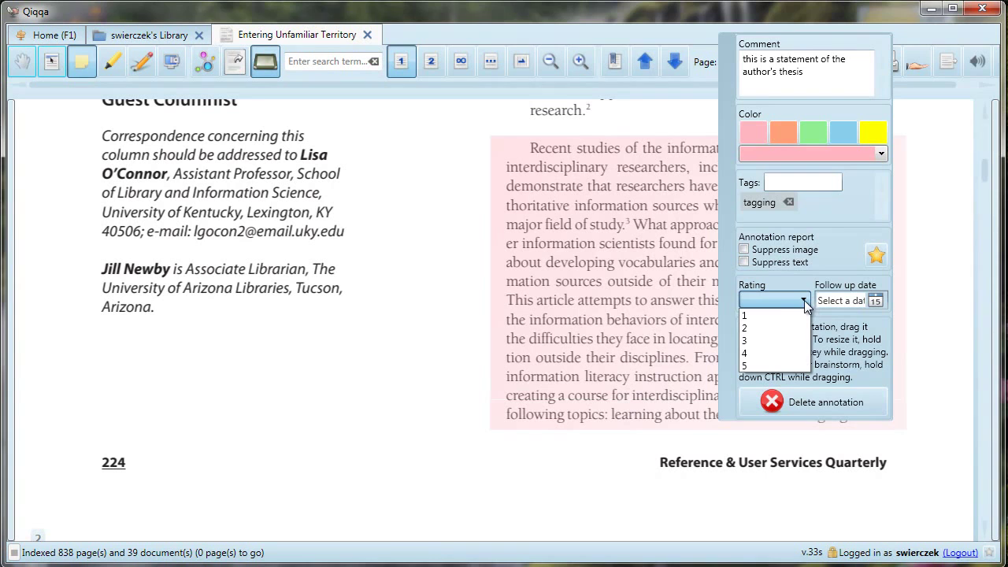
left_click(792, 353)
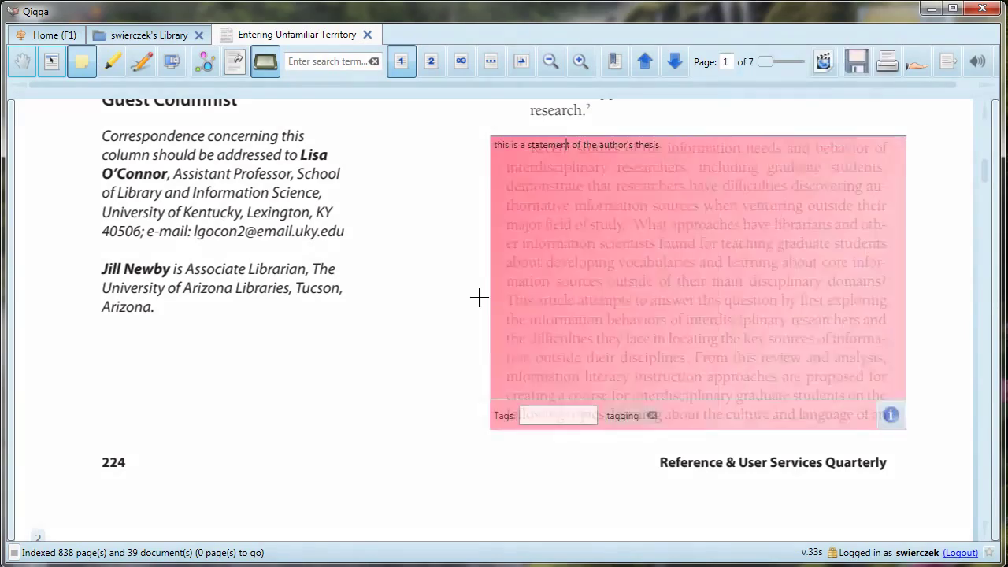
- Highlight the opening words of the "Challenges of Interdisciplinary Research" section on page 2, up to "describes interdisciplinary research as"
left_click(22, 63)
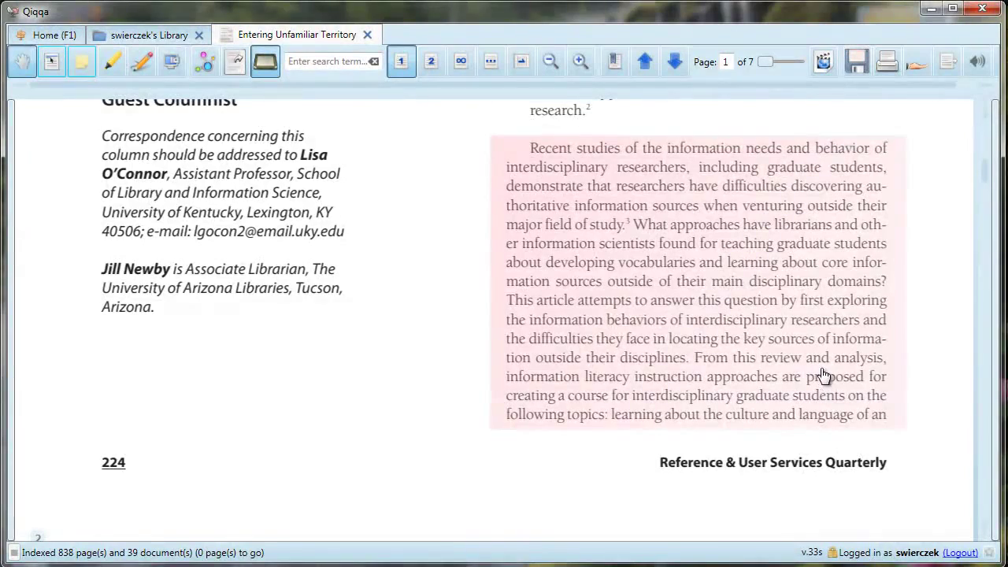
scroll(243, 263, "down", 7)
left_click(111, 63)
left_click_drag(103, 274, 457, 275)
left_click(378, 332)
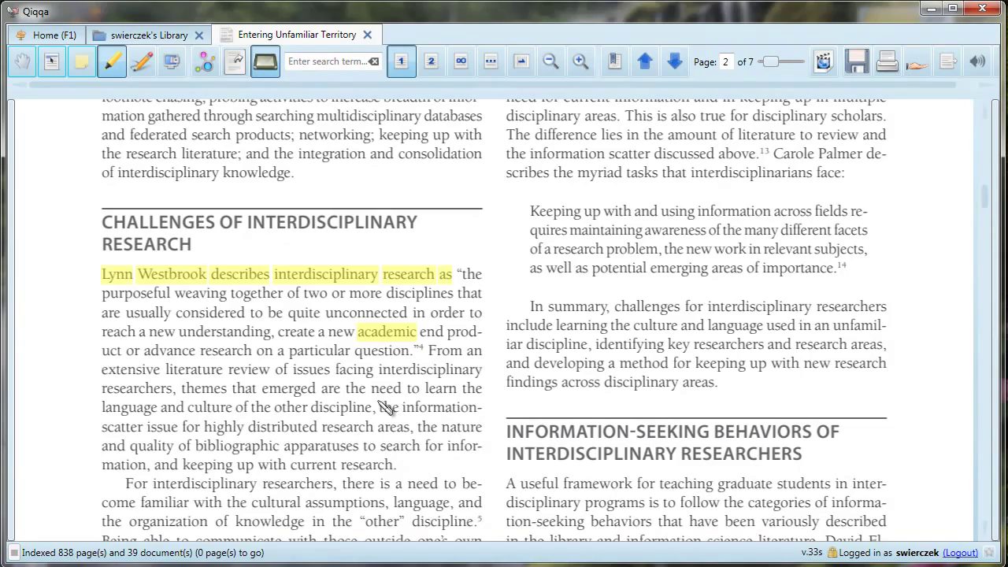
left_click(400, 332)
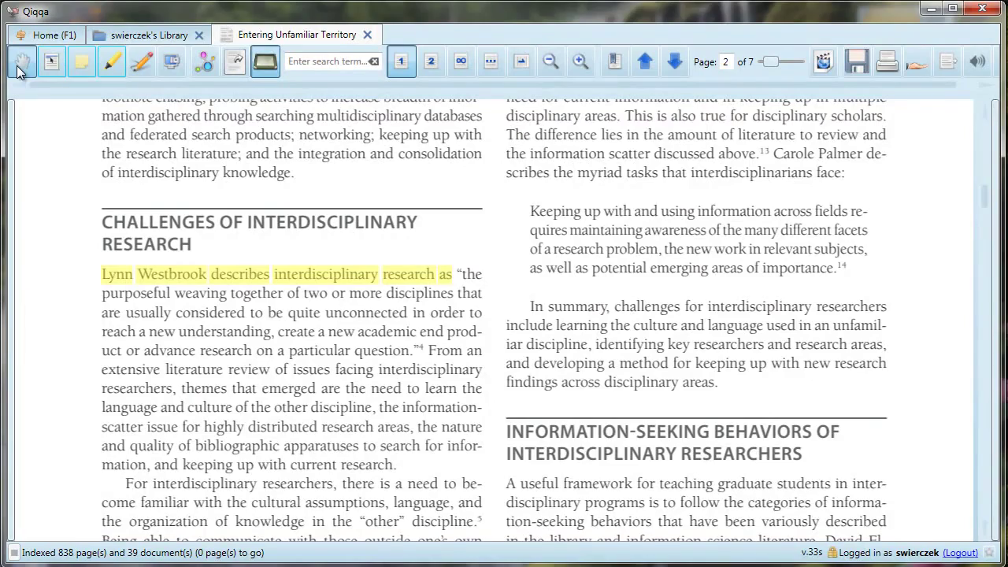
- Scribble a freehand ink note in the margin of page 2 beside the paragraph starting "For interdisciplinary researchers"
scroll(288, 337, "down", 5)
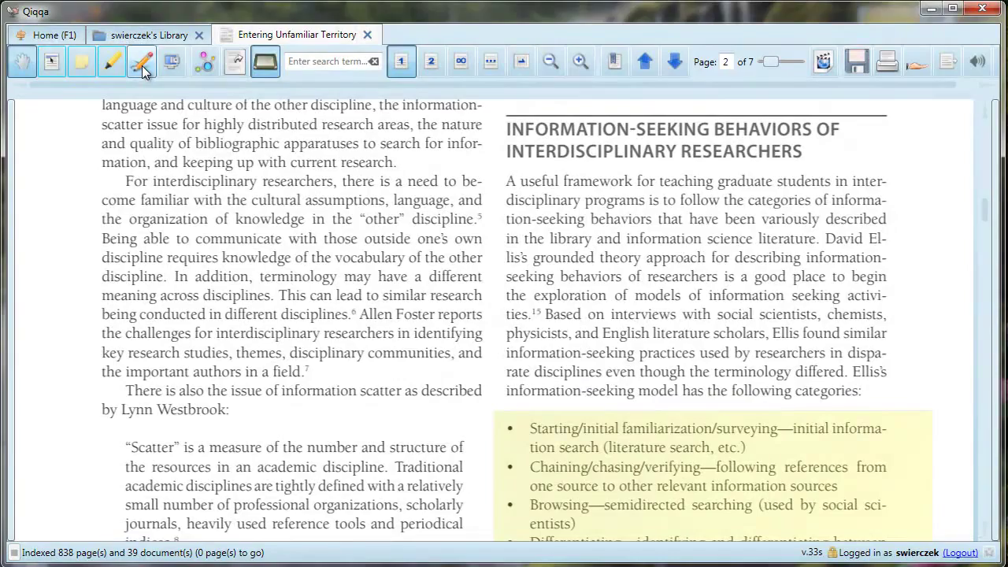
left_click(142, 65)
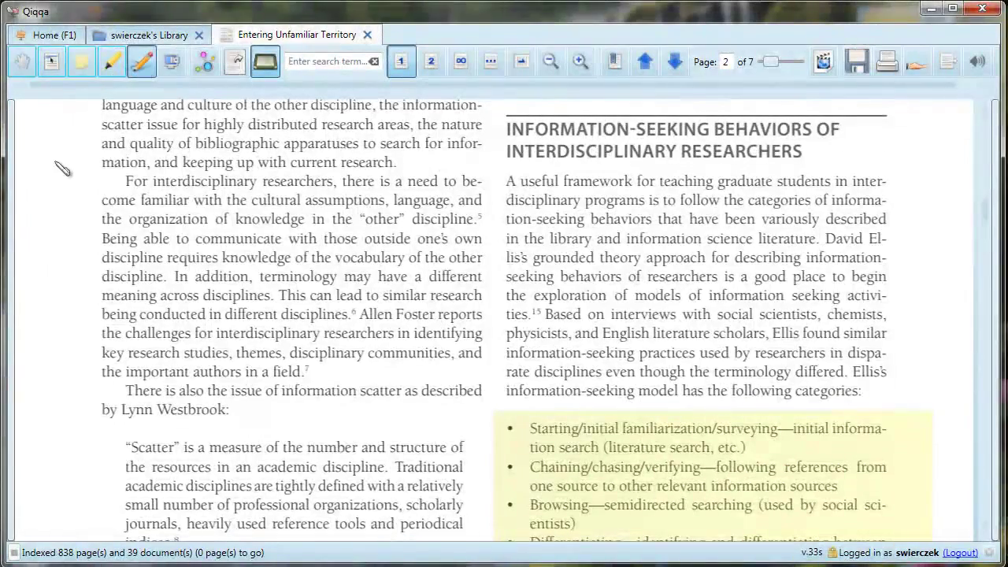
mouse_move(33, 208)
left_mouse_down()
mouse_move(25, 226)
mouse_move(34, 209)
mouse_move(40, 223)
mouse_move(66, 224)
left_mouse_up()
left_click(28, 65)
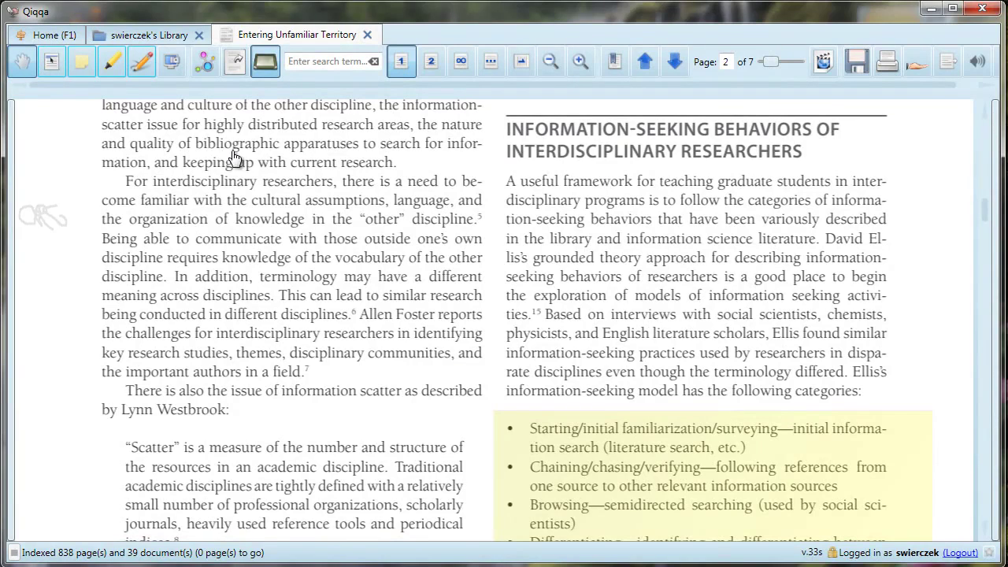
- Copy a snapshot of the highlighted Opening, Orientation and Consolidation list on page 3, and find library documents that cite this paper
left_click(173, 62)
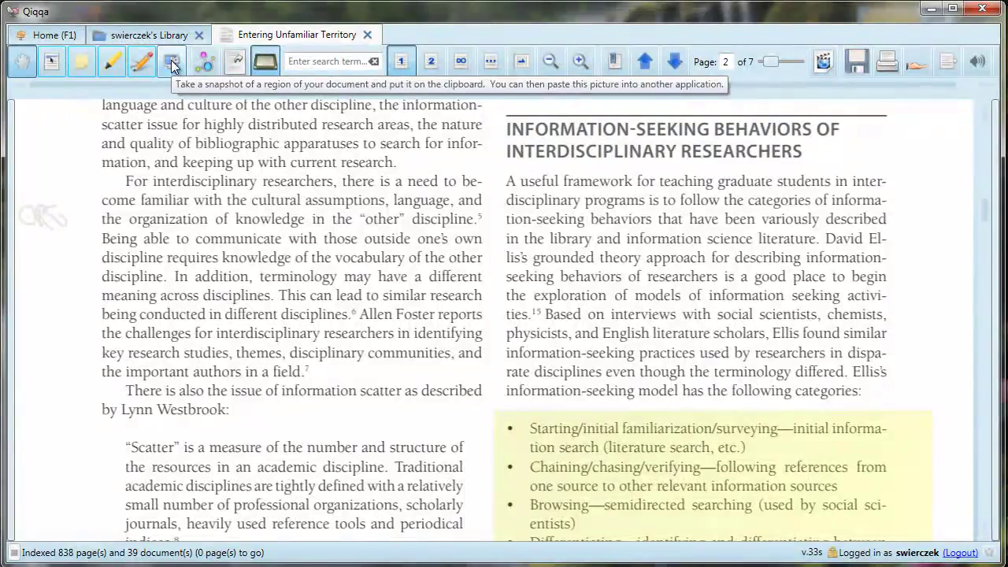
scroll(352, 214, "down", 5)
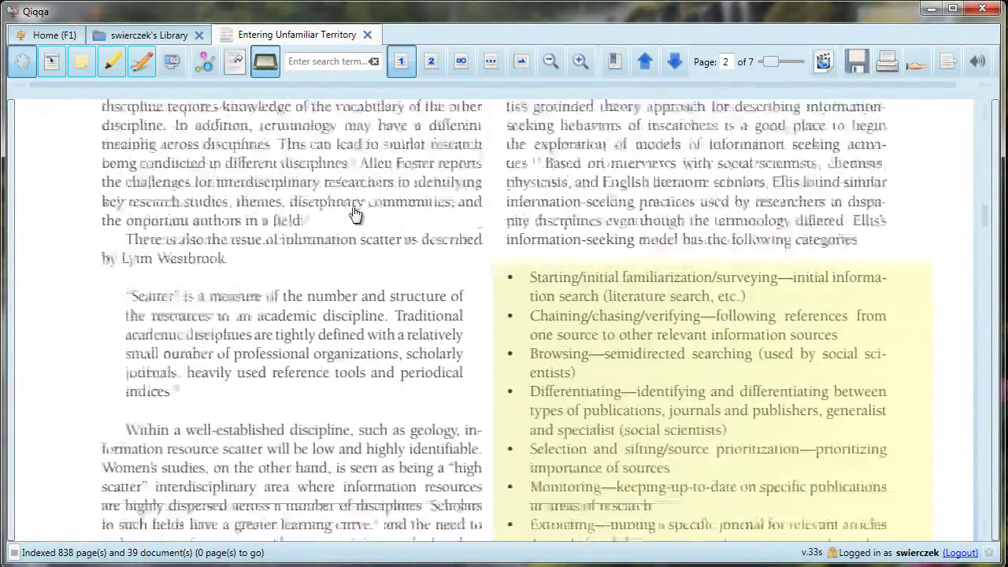
scroll(352, 214, "down", 10)
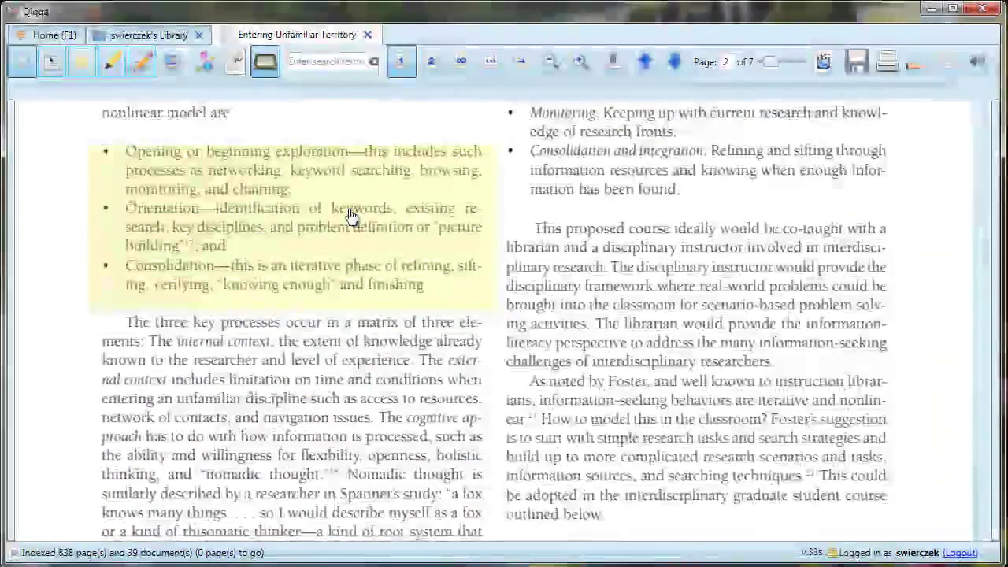
left_click(170, 63)
left_click_drag(90, 139, 494, 297)
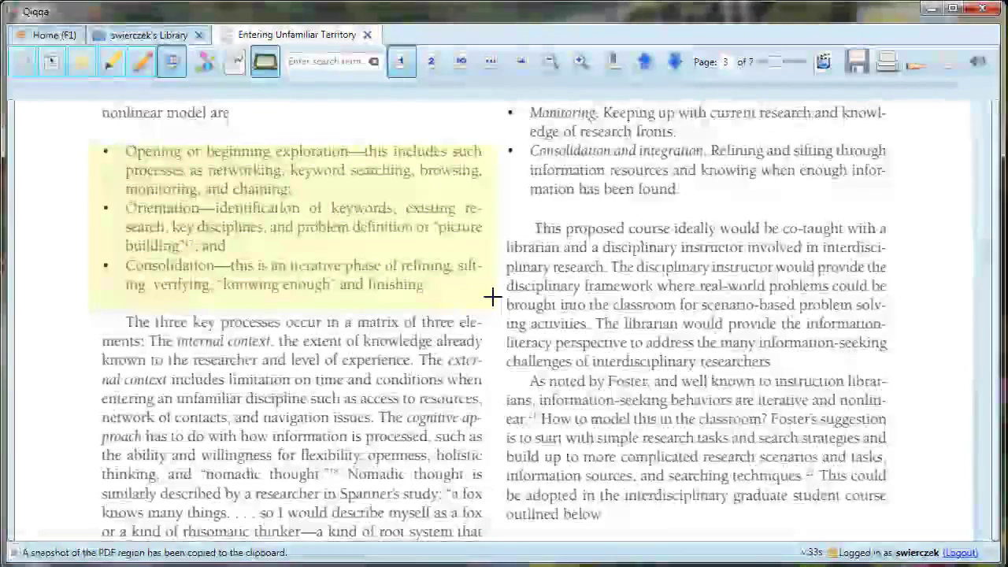
left_click(23, 62)
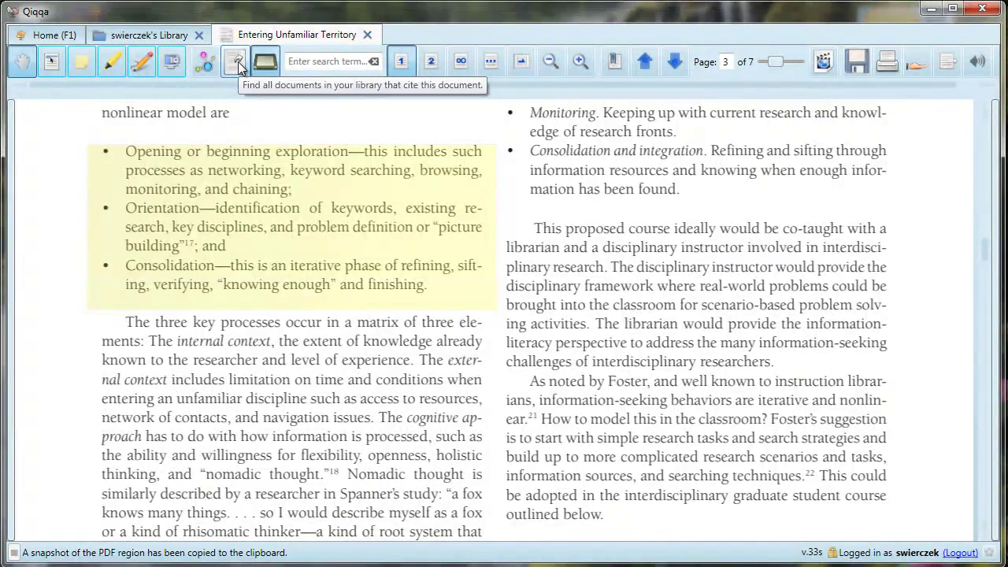
left_click(236, 63)
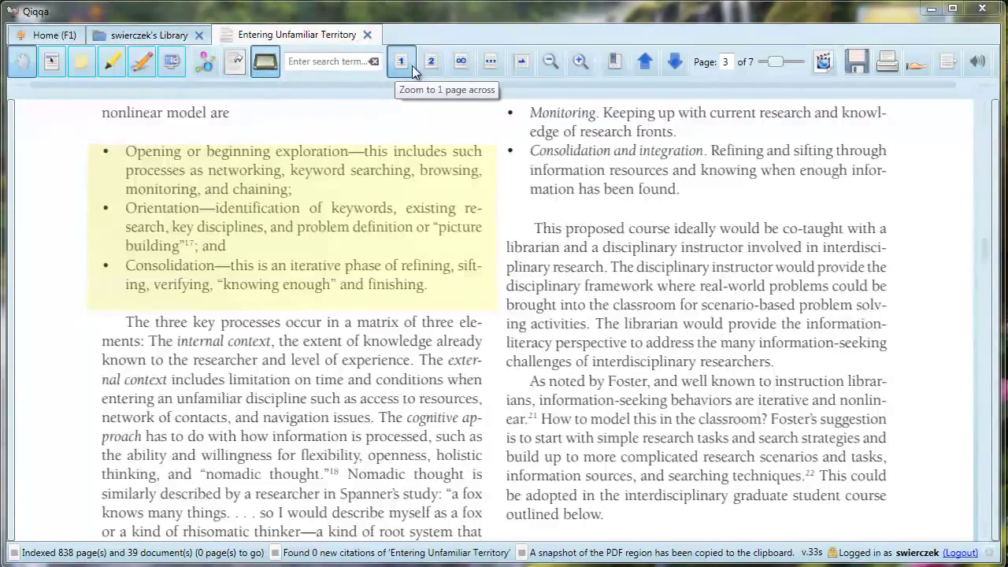
- View the document two pages across, with all pages at once, and at full-page zoom
left_click(435, 65)
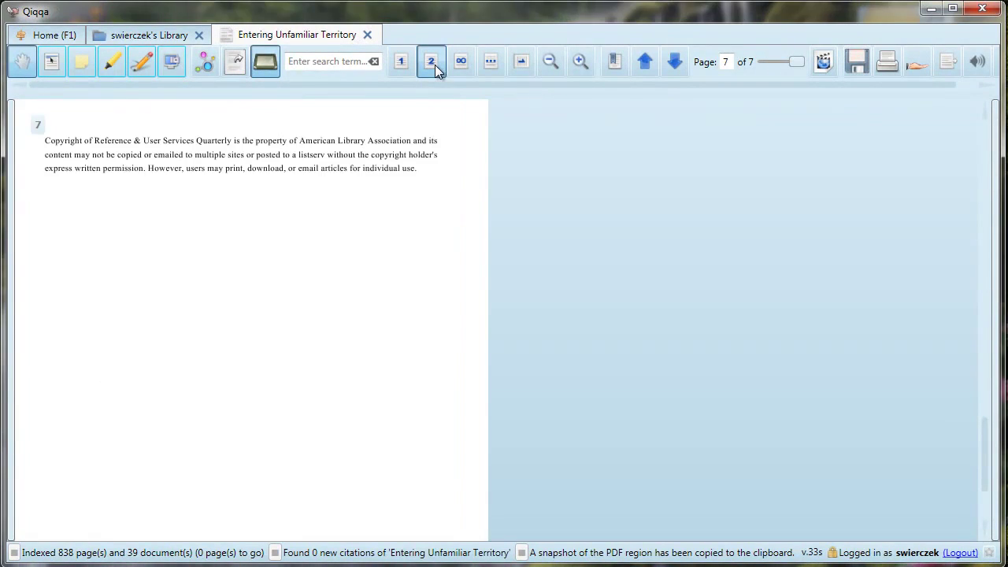
scroll(425, 296, "up", 3)
scroll(425, 295, "up", 20)
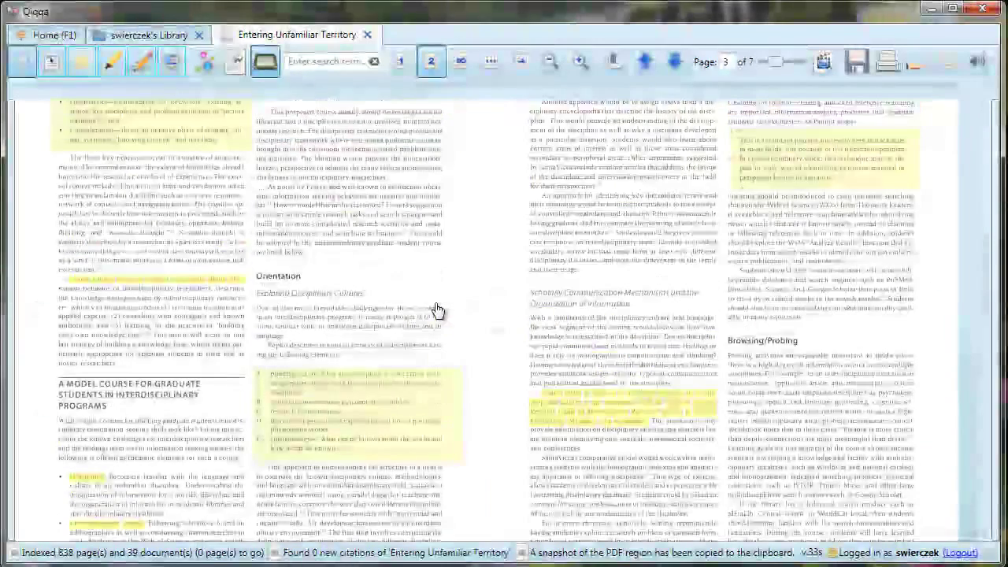
left_click(462, 64)
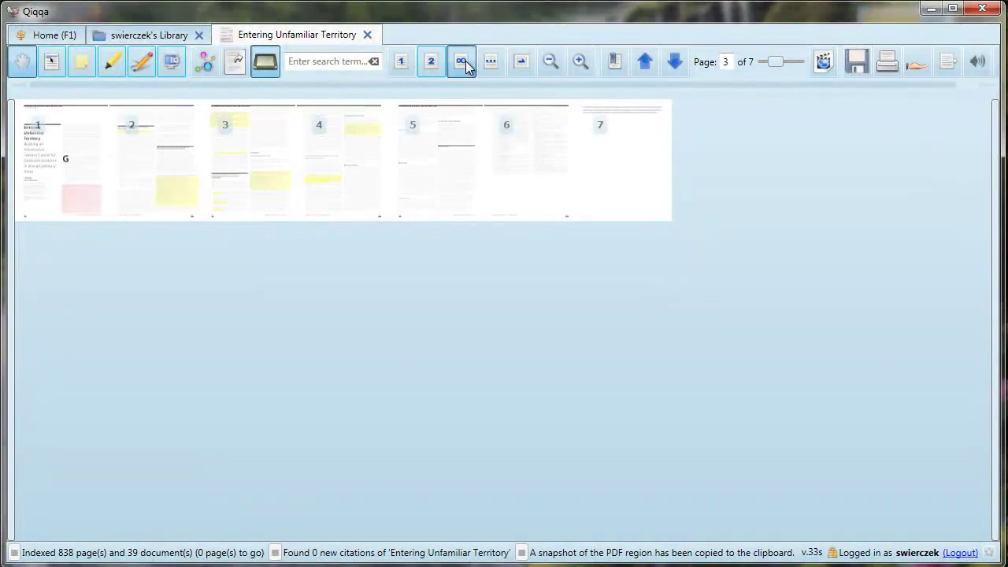
left_click(186, 197)
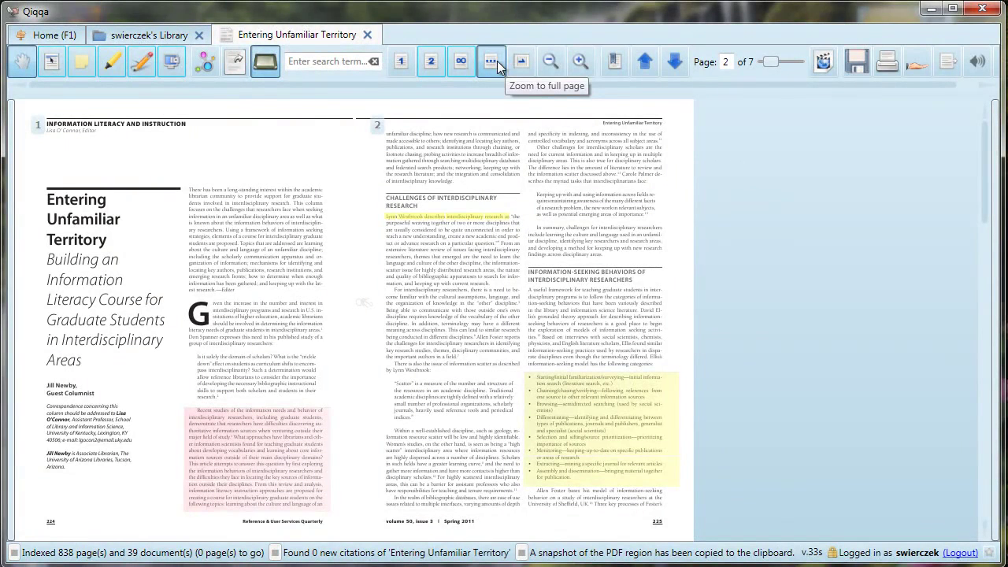
- Rotate page 2 in quarter turns through a full revolution
left_click(520, 62)
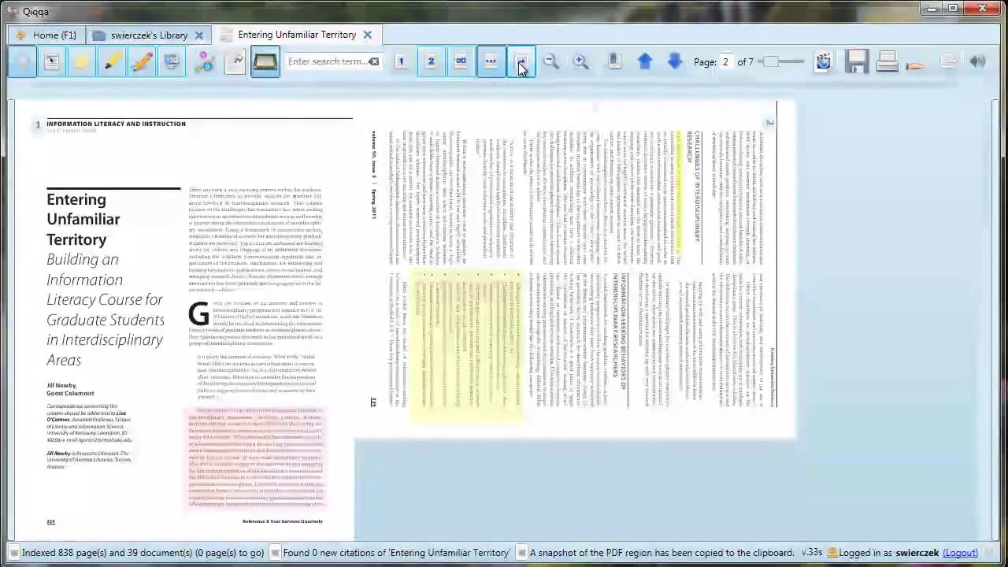
left_click(519, 63)
left_click(519, 63)
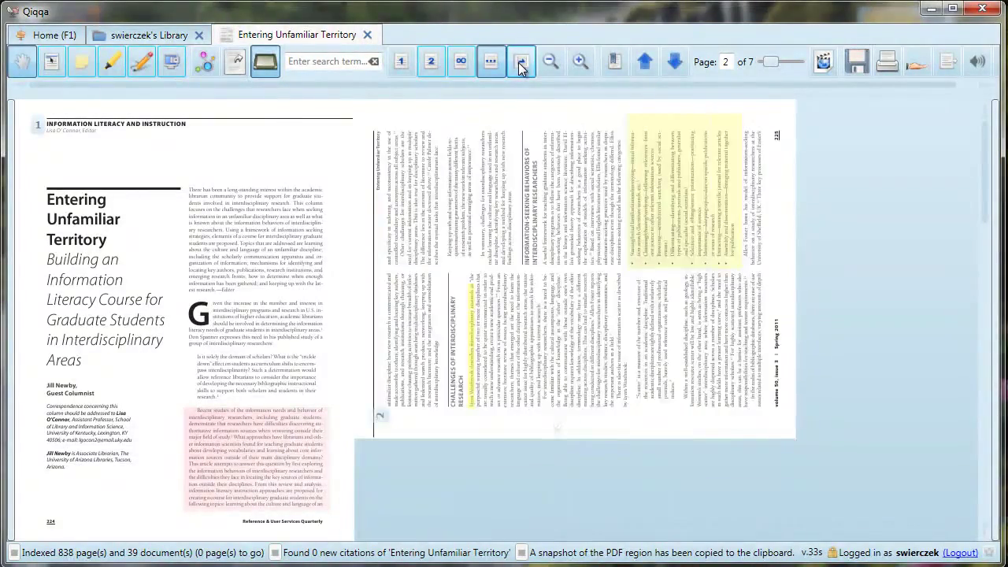
left_click(520, 63)
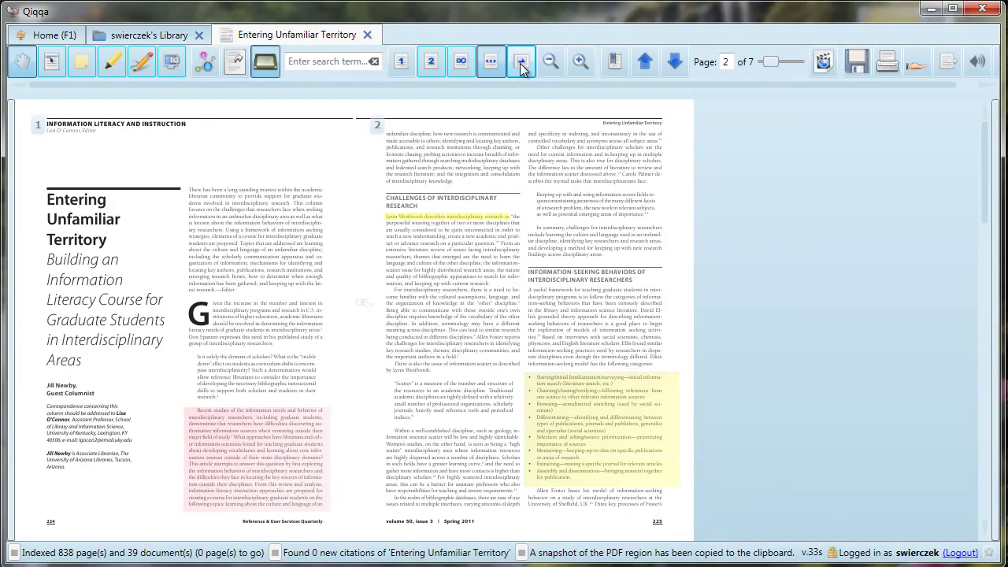
- Zoom the two-page document view out and back in until single pages are large enough to read
left_click(550, 62)
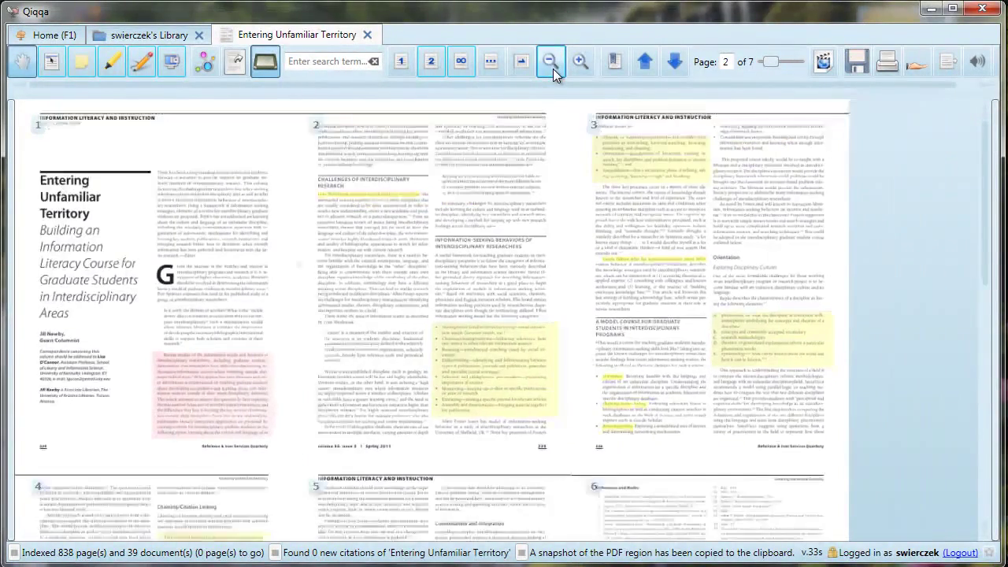
left_click(577, 70)
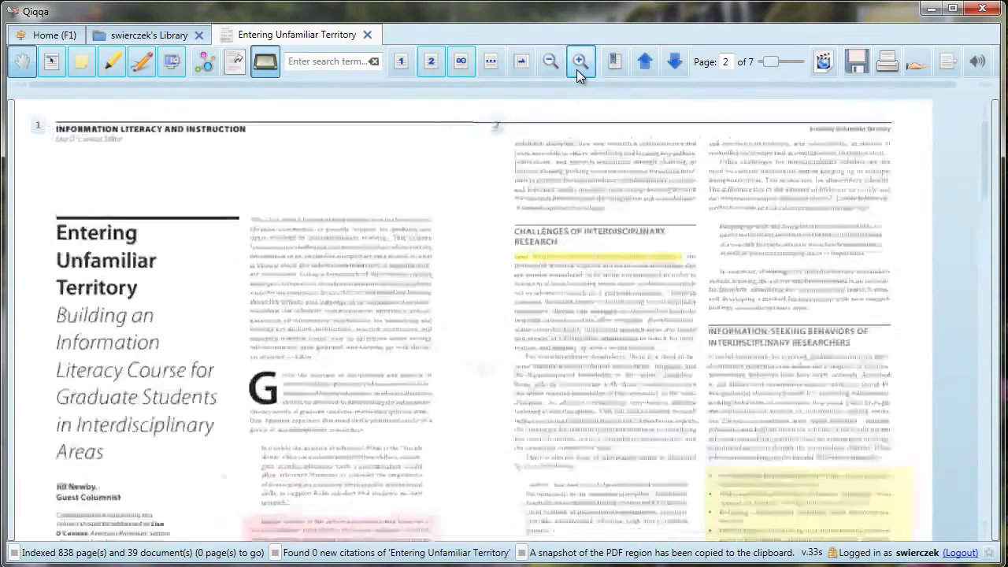
left_click(576, 69)
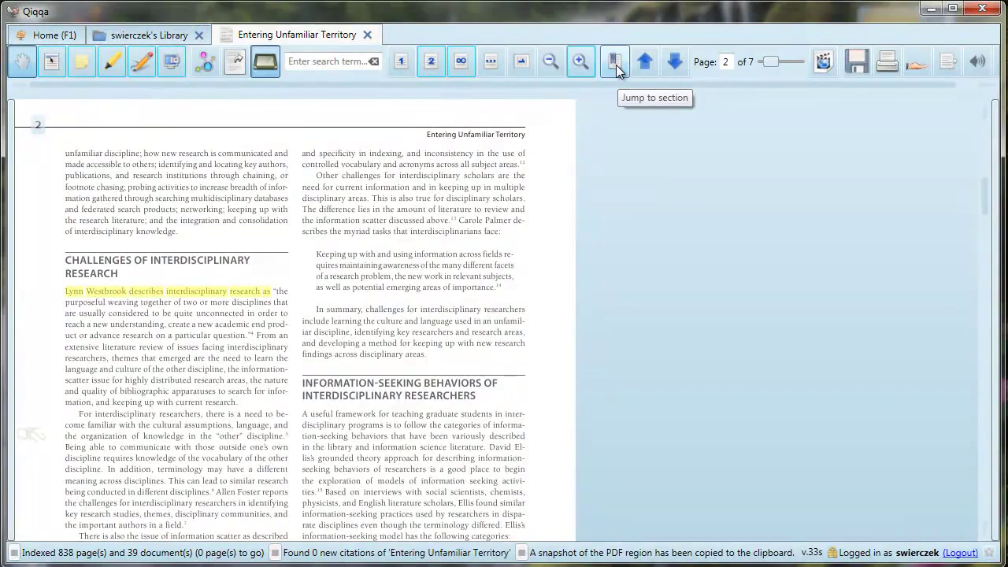
- Jump to the Conclusion section of the paper and read its opening paragraphs
left_click(615, 63)
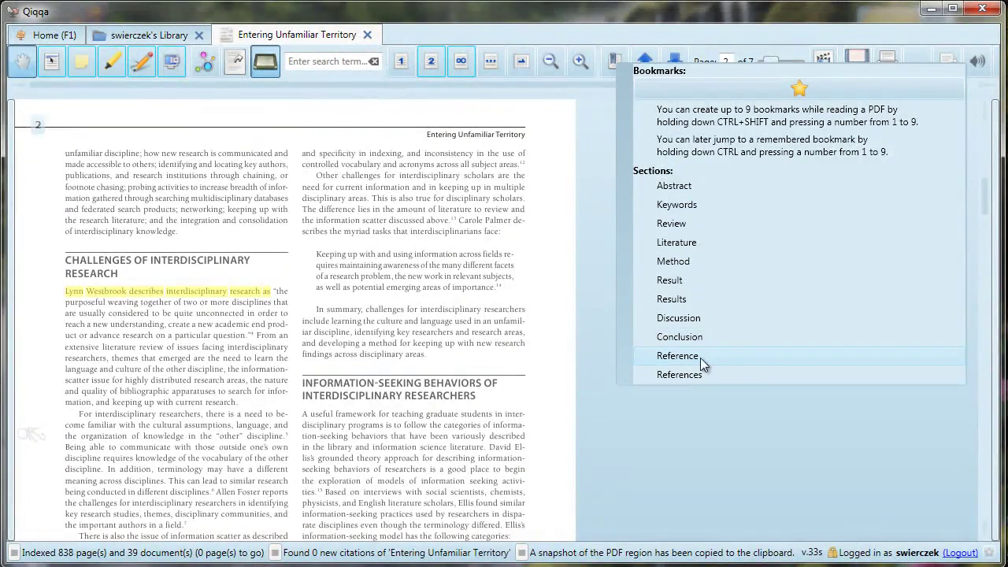
left_click(693, 337)
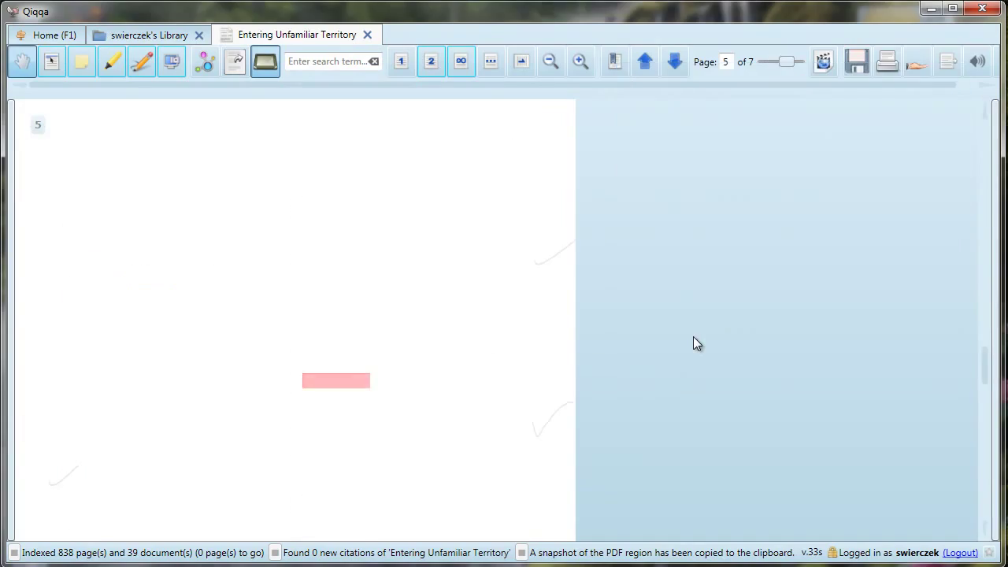
scroll(425, 389, "down", 1)
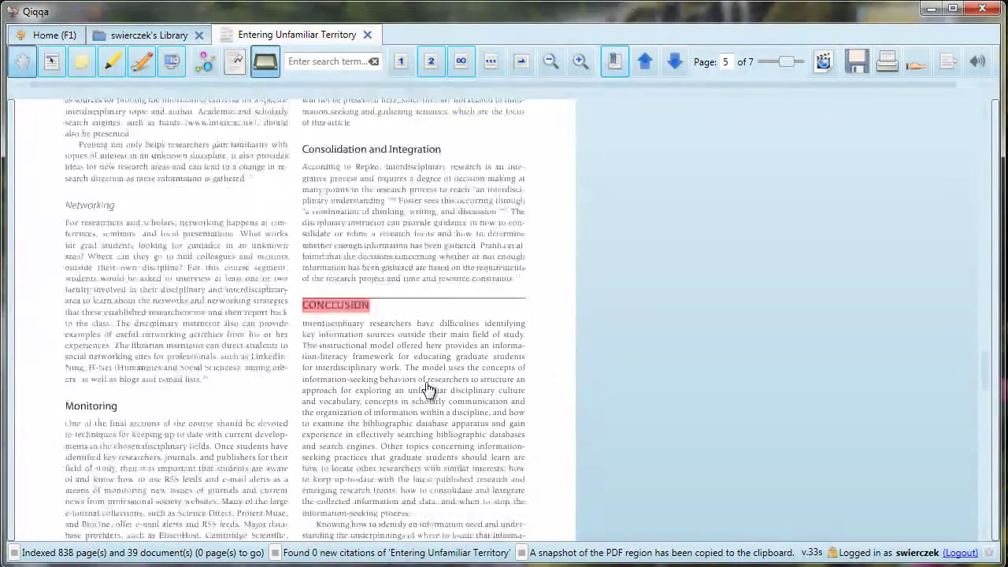
scroll(429, 390, "down", 2)
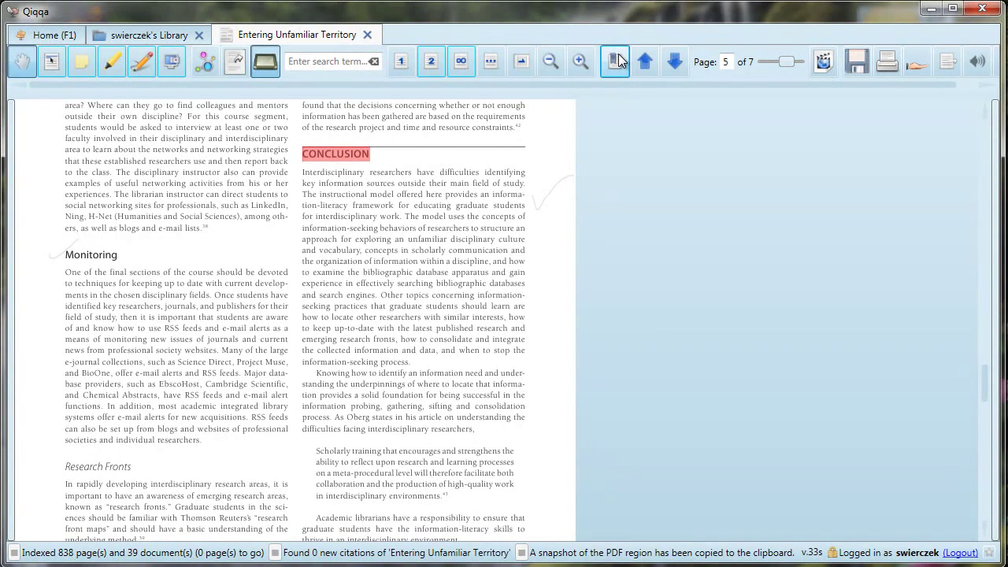
- Page back to page 3, forward to page 4, and move to an earlier page with the page slider
left_click(645, 72)
left_click(646, 72)
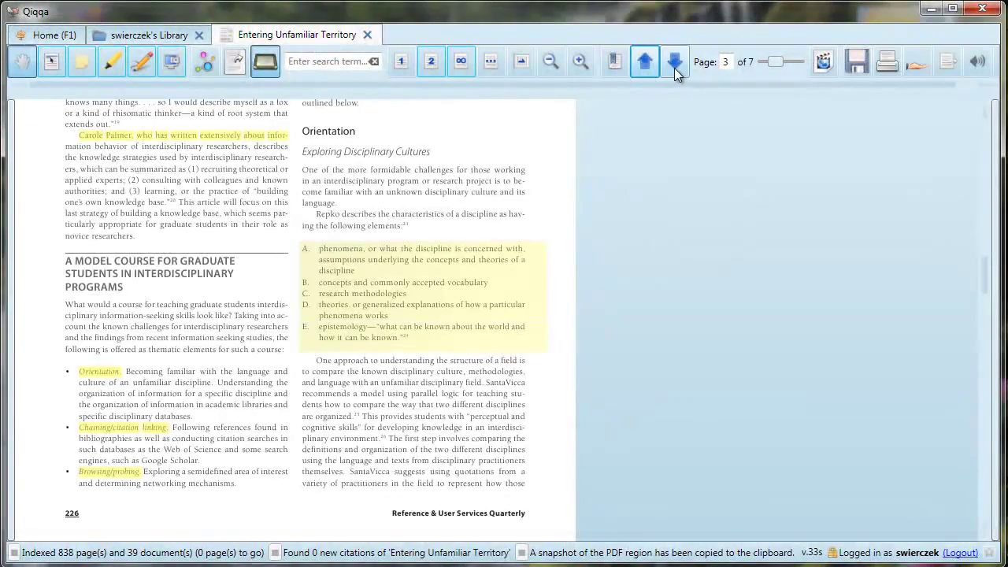
left_click(674, 69)
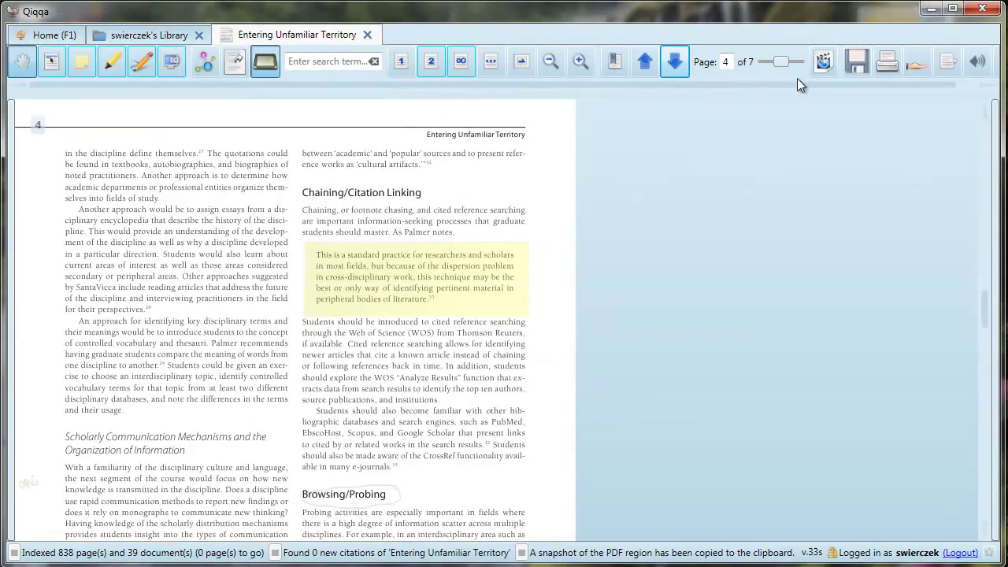
left_click_drag(783, 61, 775, 60)
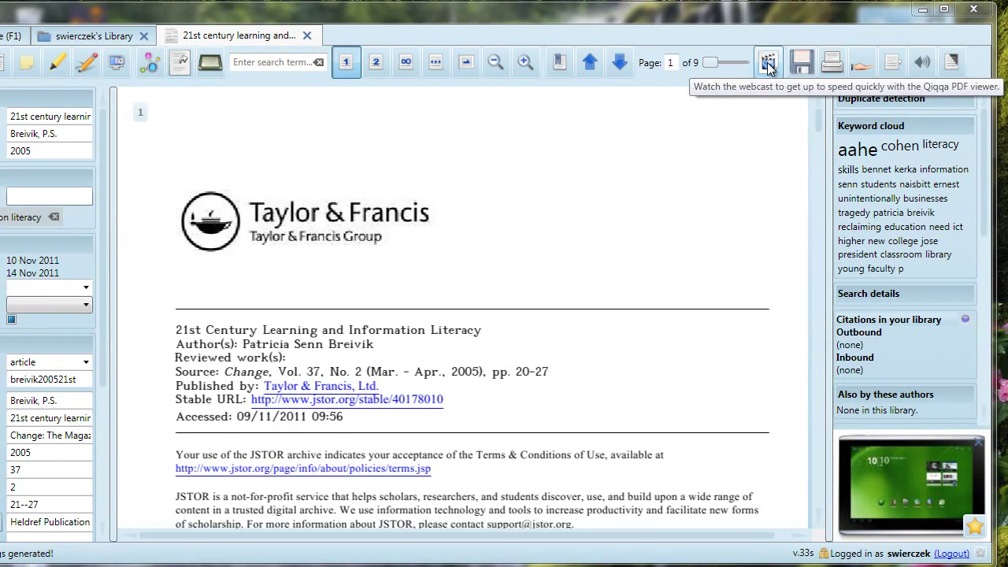
- Share the 21st Century Learning and Information Literacy paper online and close the Share & email dialog
left_click(806, 69)
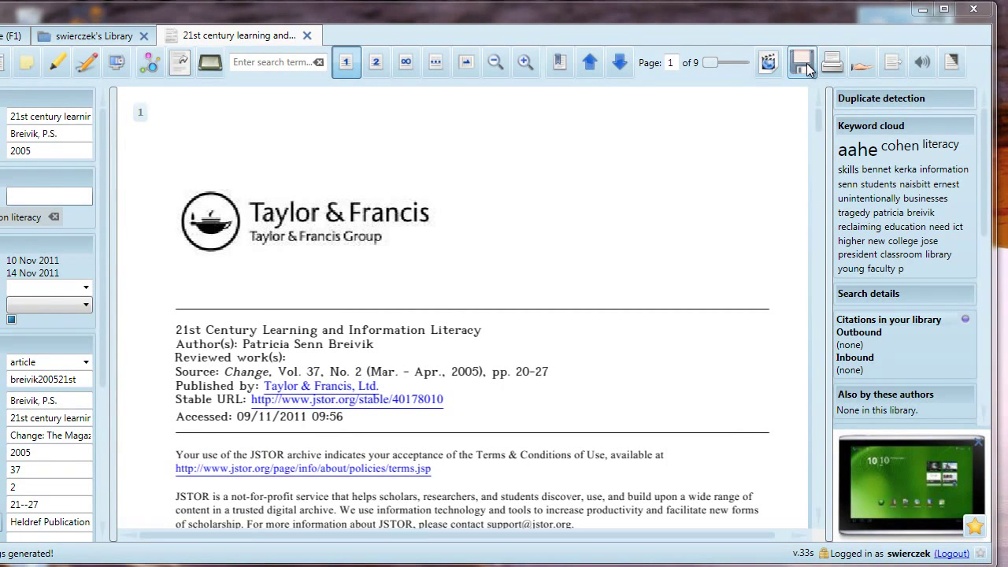
left_click(861, 70)
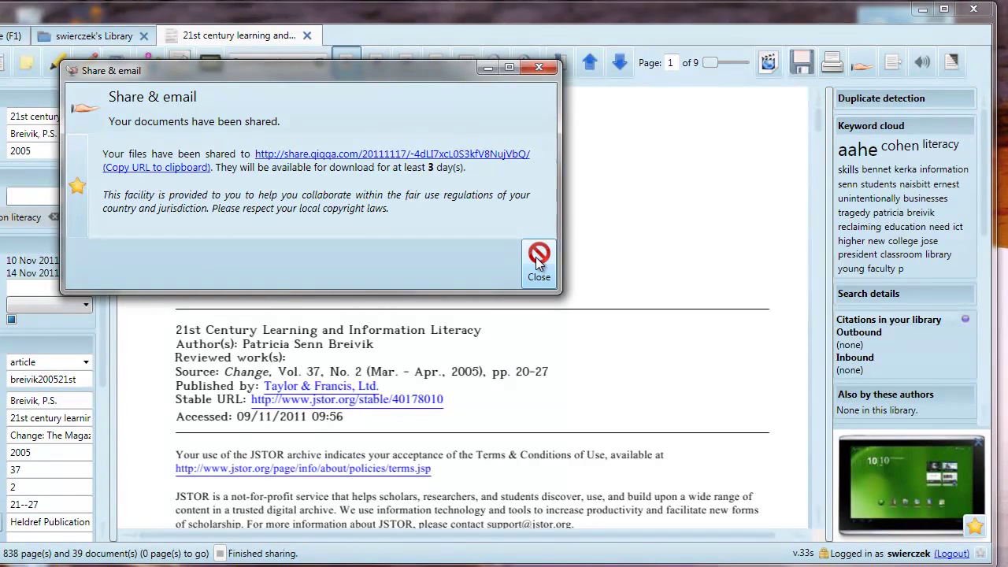
left_click(535, 256)
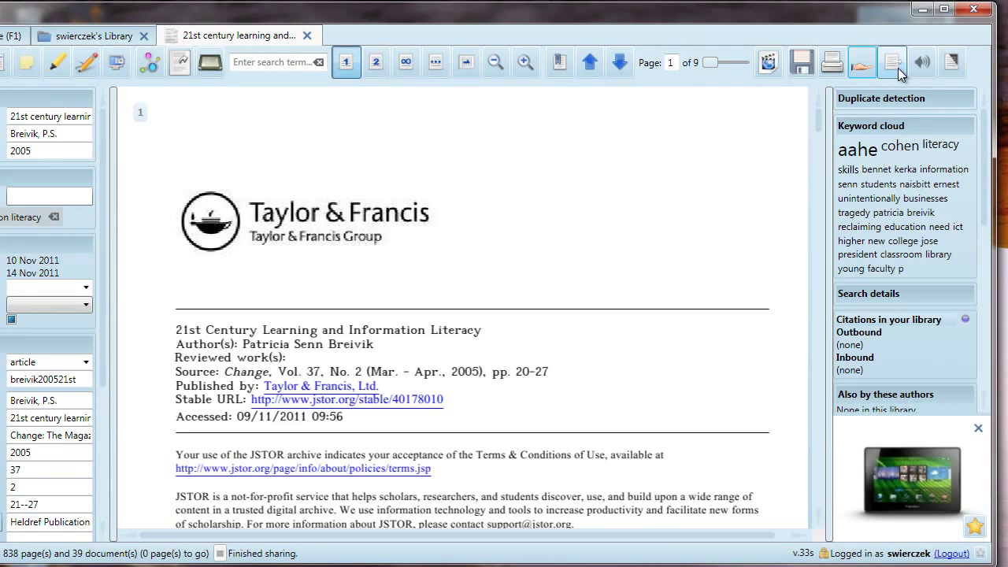
- Toggle the page colours of the 21st Century Learning paper between inverted and normal
left_click(950, 69)
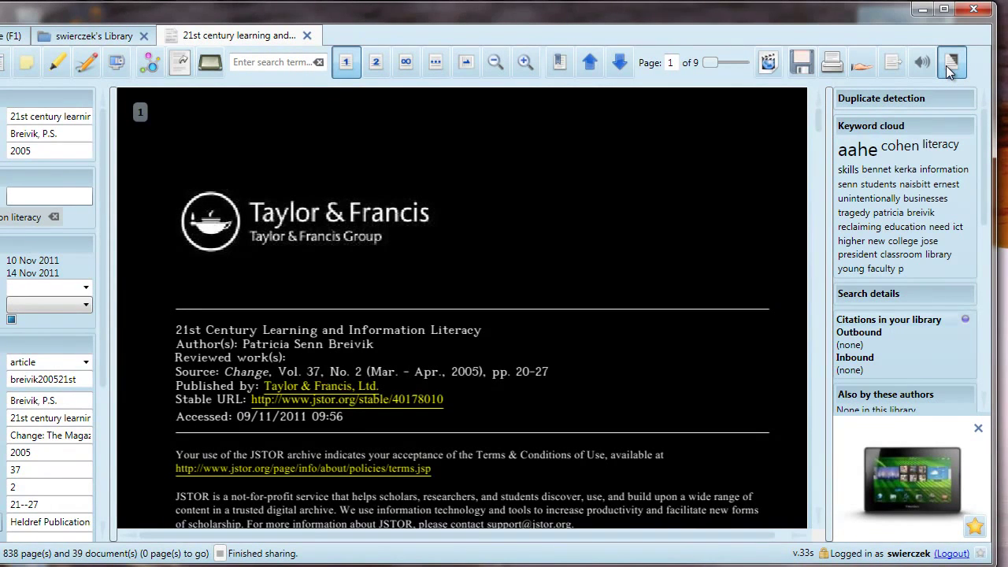
left_click(950, 69)
left_click(950, 69)
left_click(950, 69)
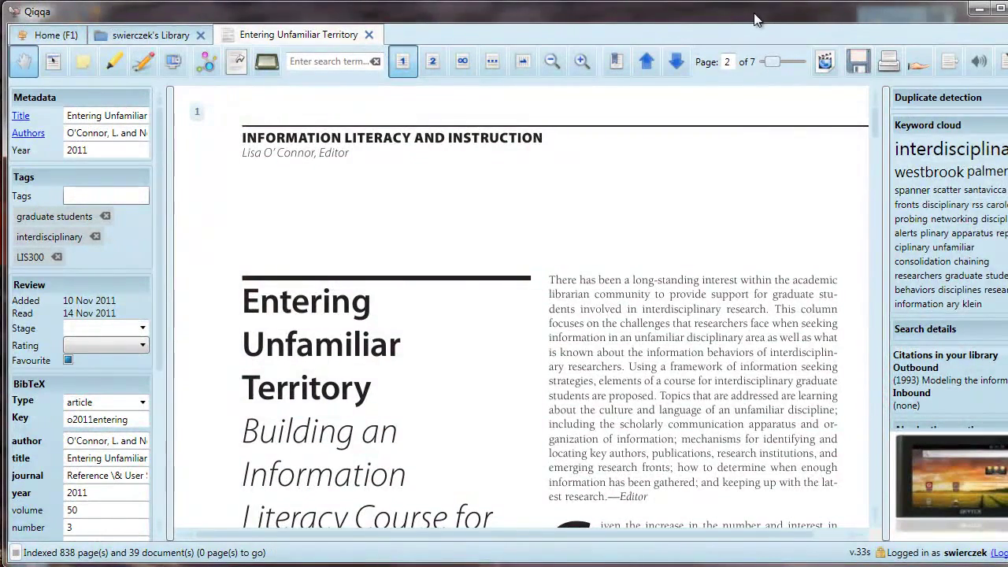
- Close the Entering Unfamiliar Territory paper, filter the library by the interdisciplinary tag, and remove that filter
left_click(370, 35)
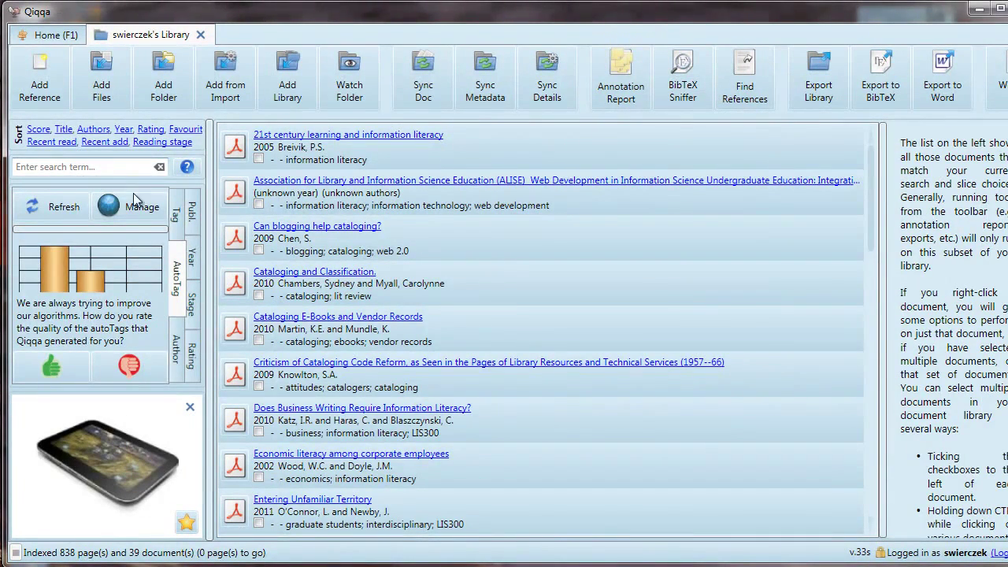
left_click(175, 214)
scroll(163, 235, "down", 3)
scroll(162, 240, "down", 1)
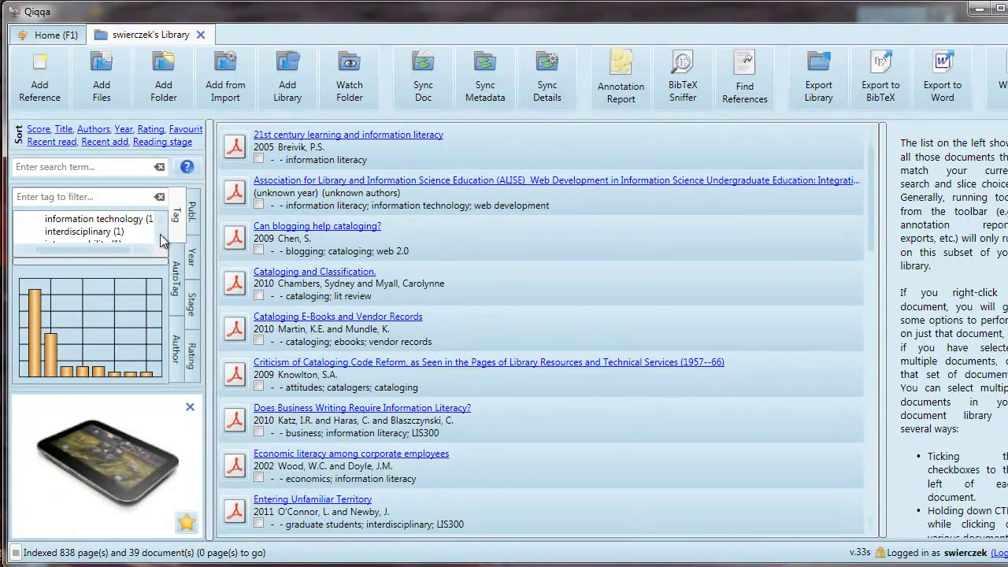
left_click(118, 231)
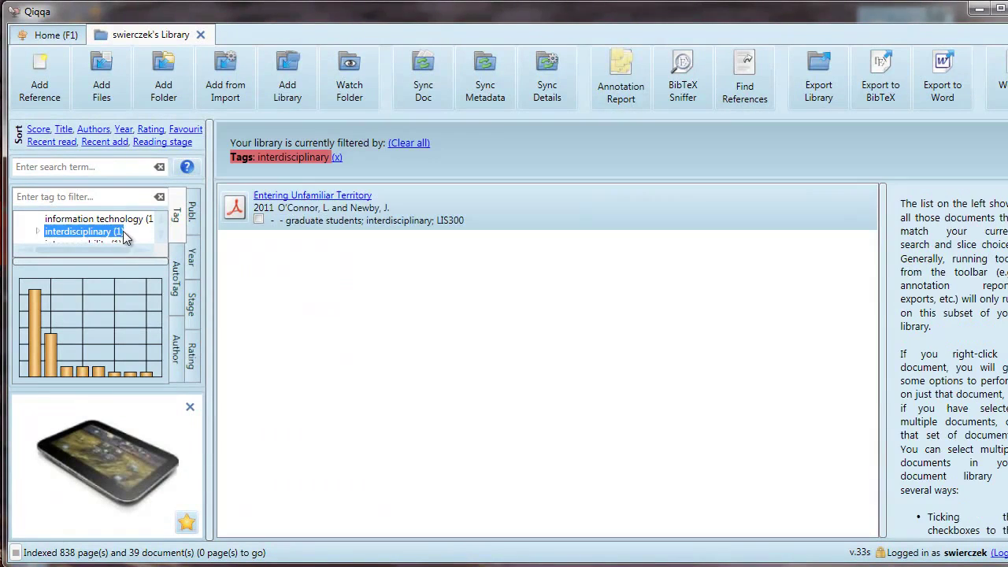
left_click(336, 157)
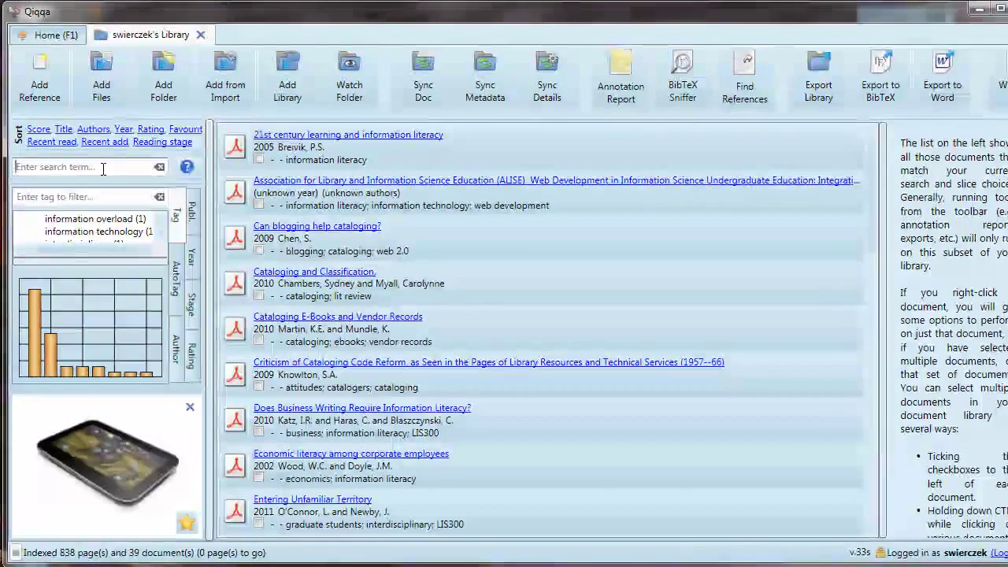
- Search the library for "interdisciplinary" and clear the search filter
type("inter")
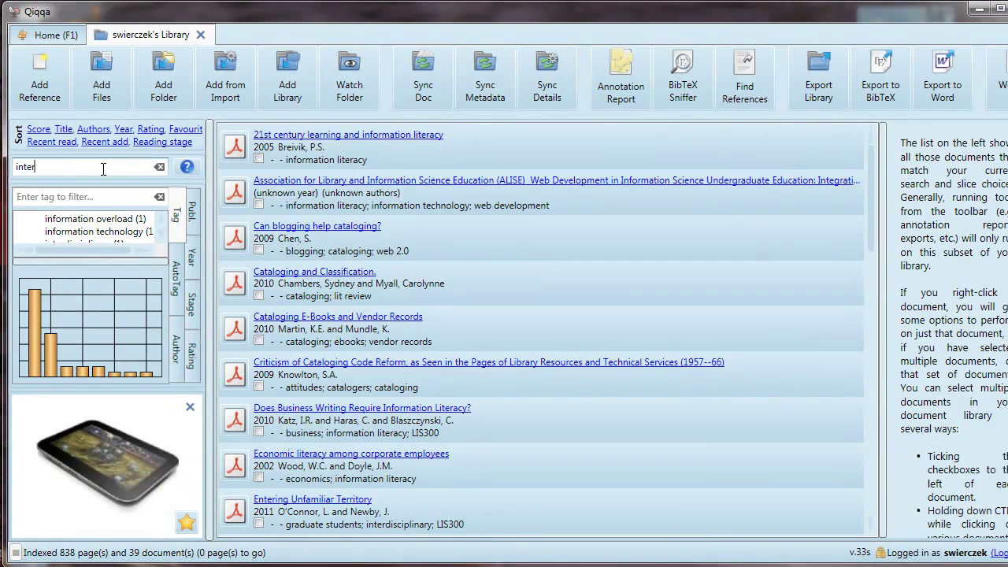
type("disciplinary")
key("Return")
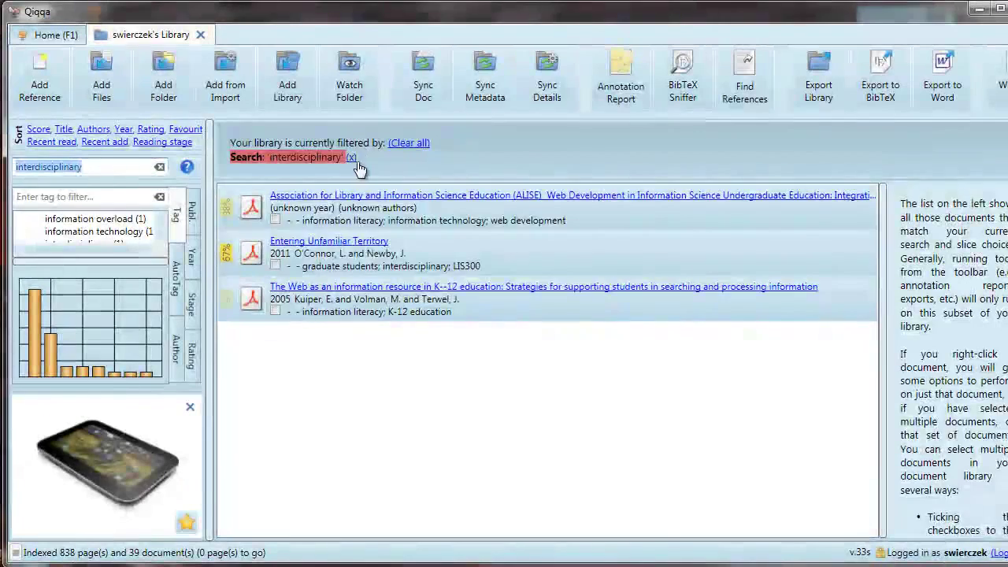
left_click(352, 158)
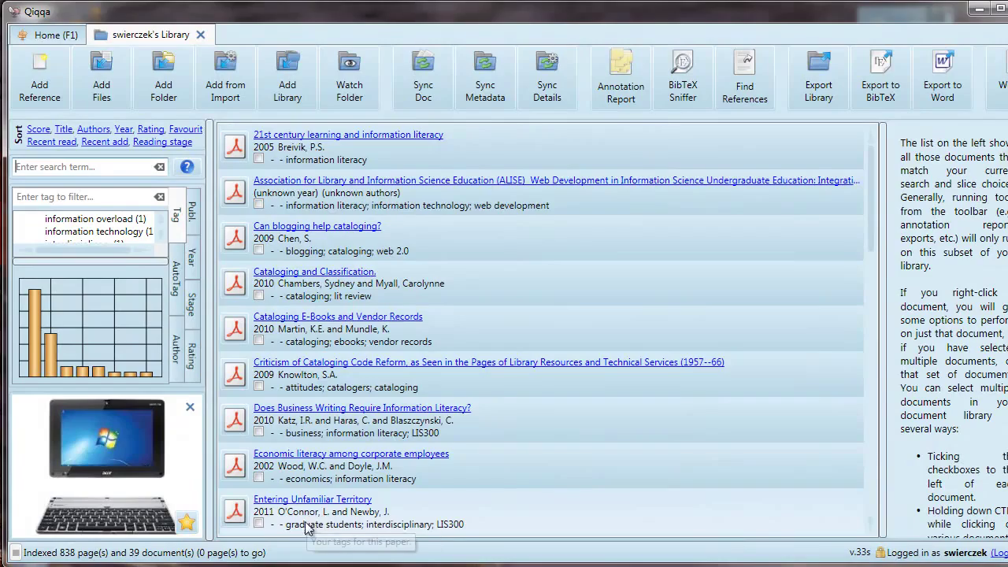
- Select Entering Unfamiliar Territory in the library list and look through the remaining documents
left_click(258, 523)
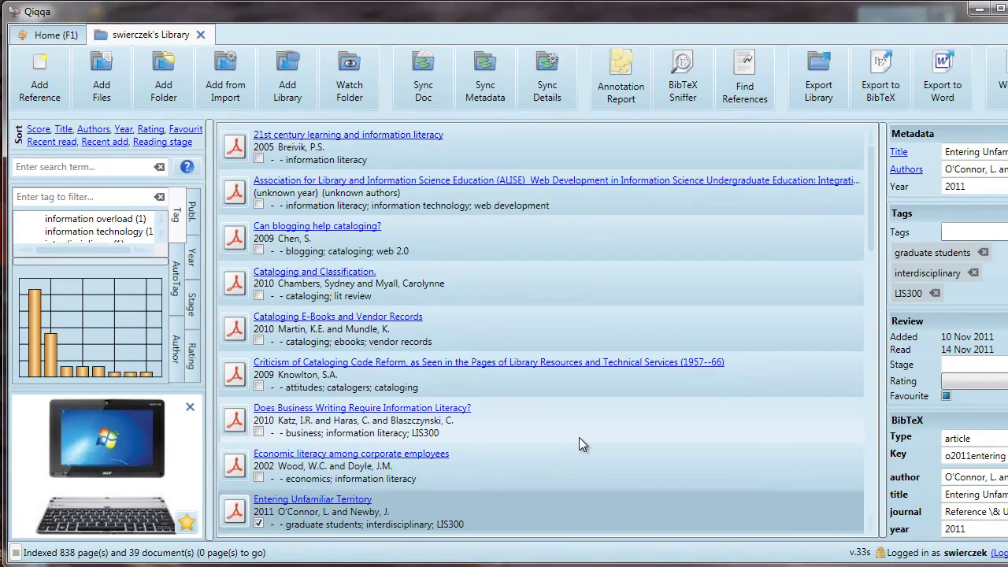
scroll(579, 445, "down", 2)
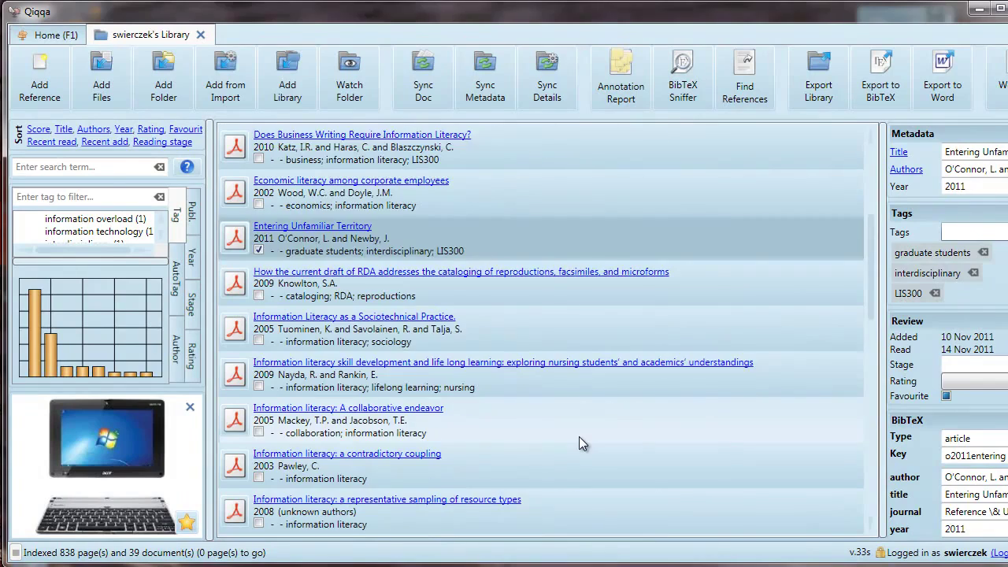
scroll(579, 443, "down", 3)
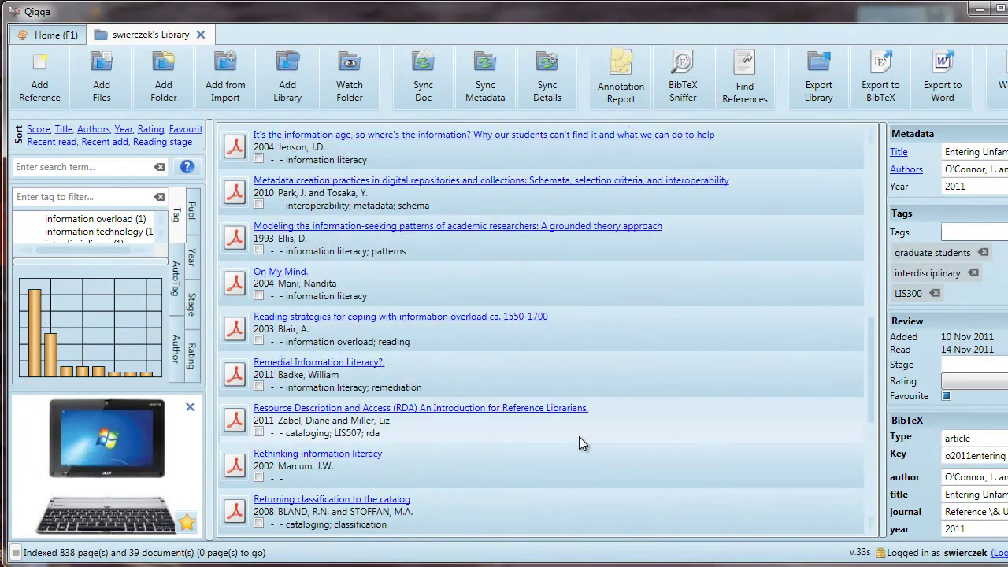
scroll(579, 443, "down", 1)
scroll(578, 443, "down", 1)
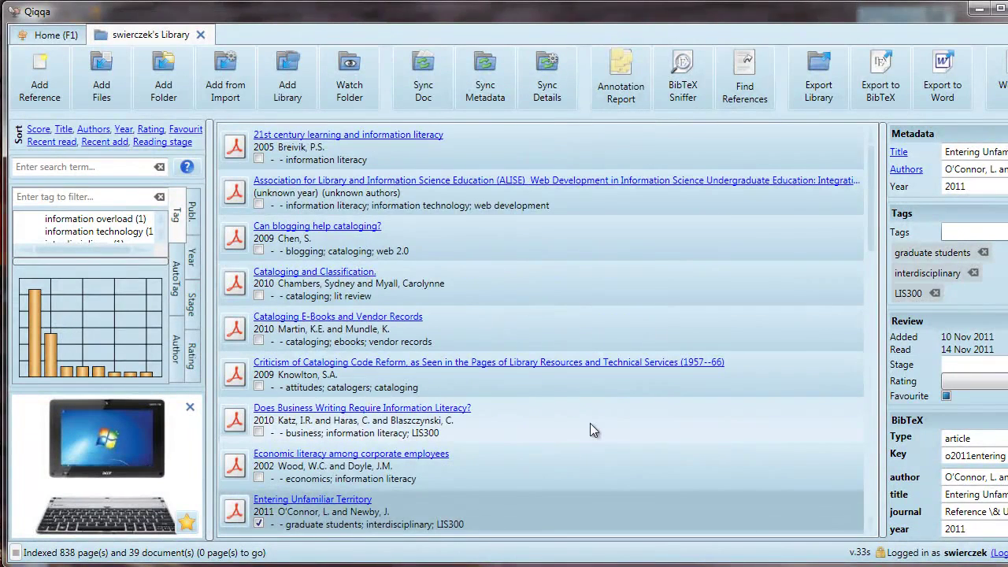
- Generate an annotation report with all annotation tags selected
left_click(622, 74)
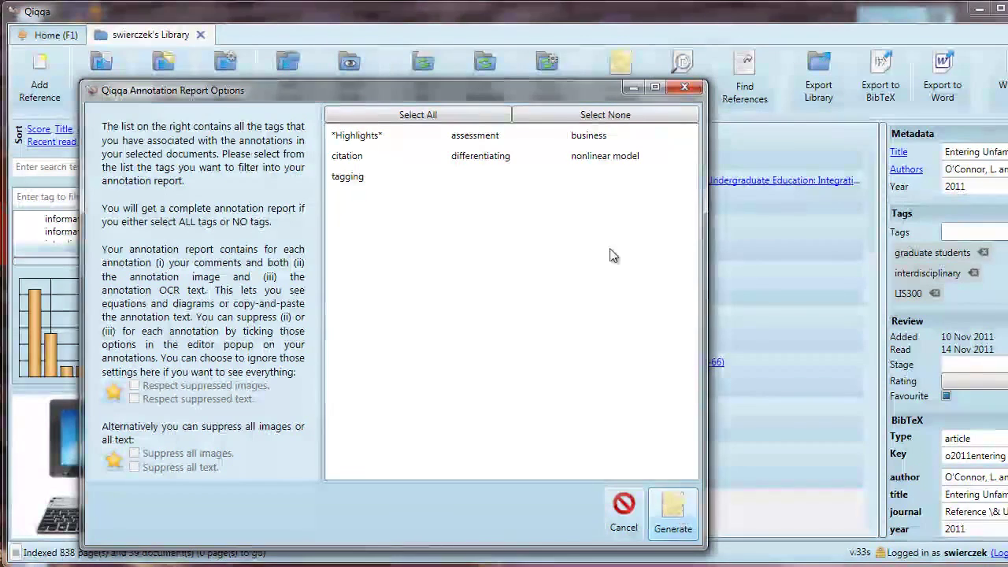
left_click(456, 114)
left_click(675, 524)
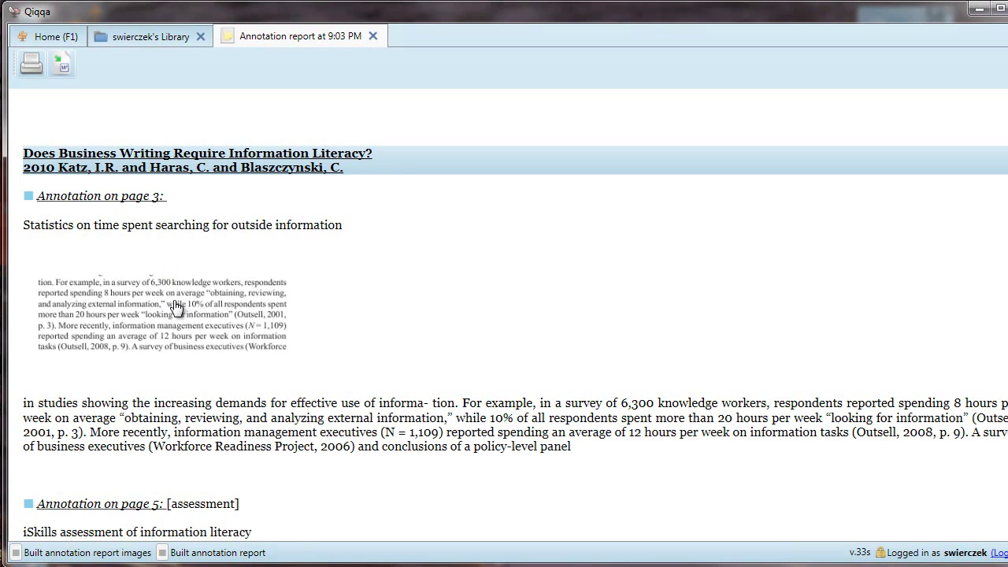
- Examine the report's comments, images and extracted text for Does Business Writing Require Information Literacy?, and open the paper from its page 12 annotation
left_click_drag(22, 225, 382, 225)
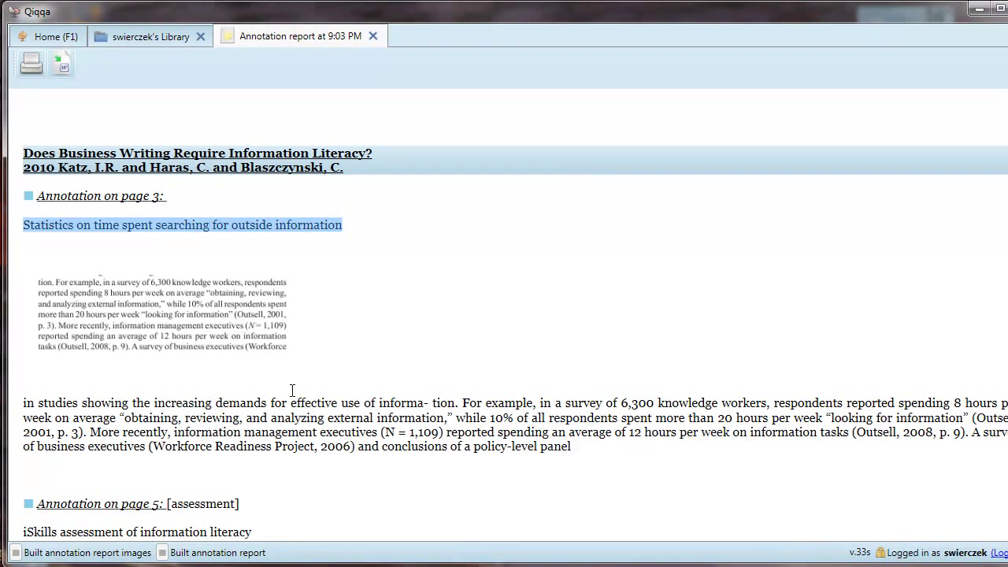
left_click(313, 427)
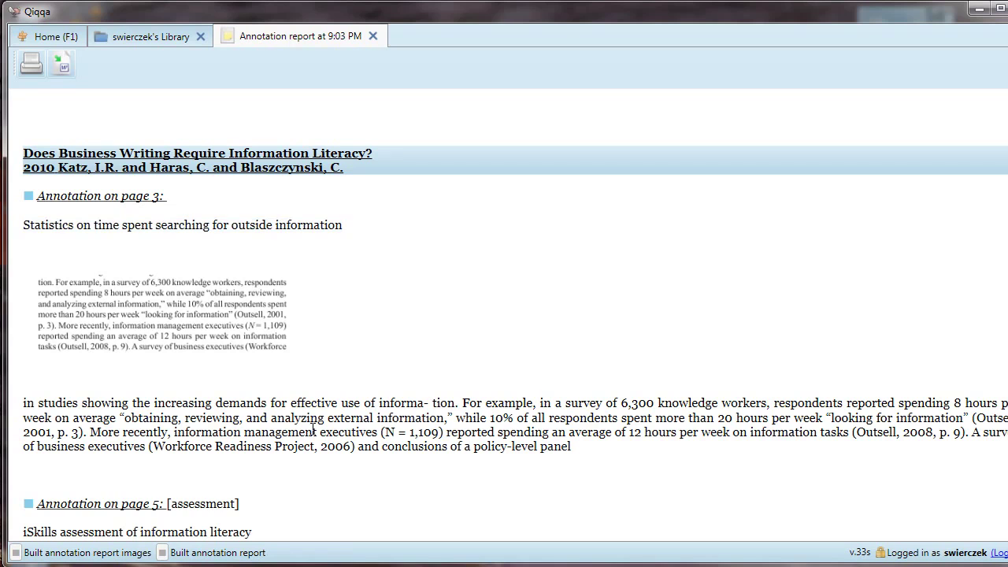
scroll(313, 428, "down", 2)
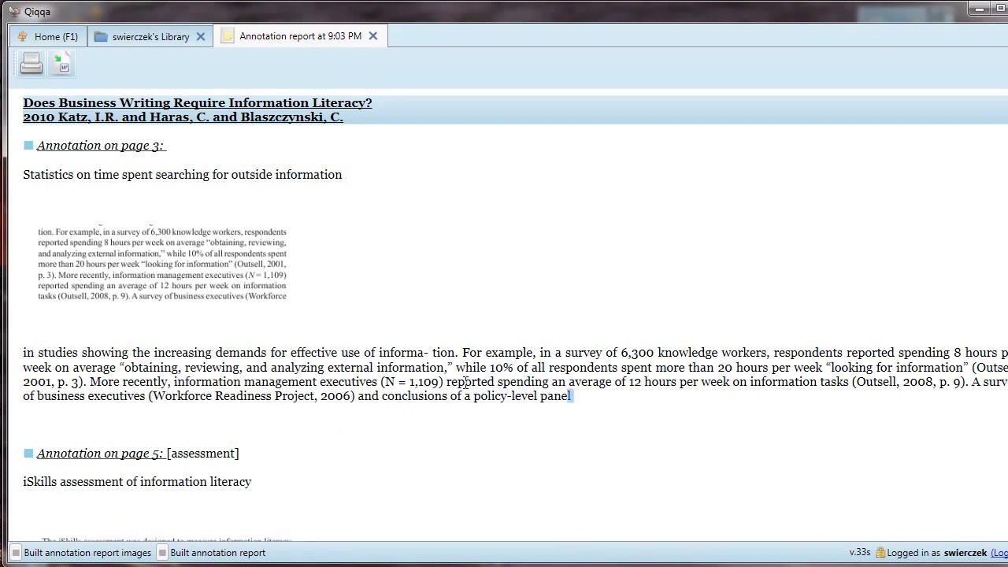
left_click_drag(575, 396, 2, 366)
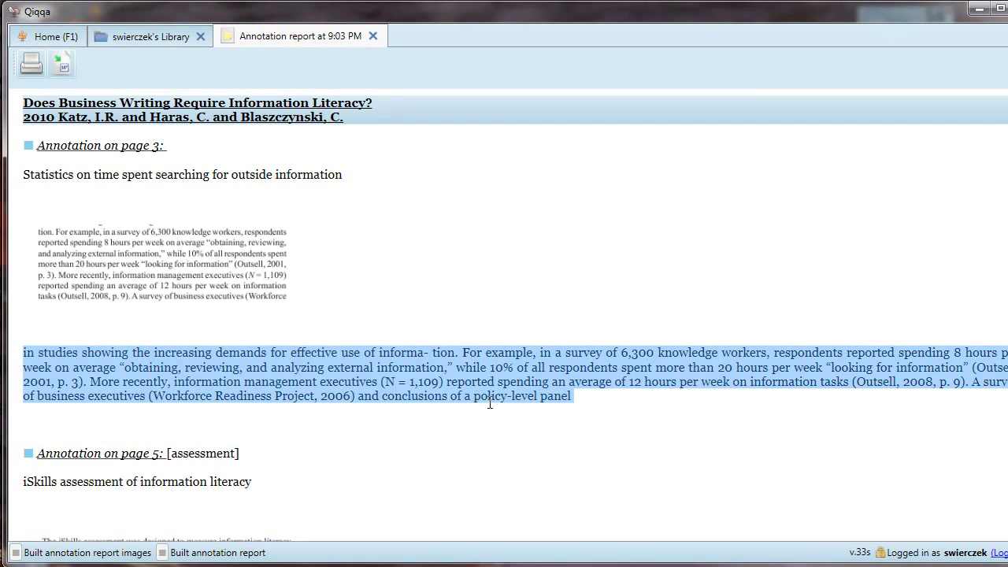
left_click(590, 418)
scroll(531, 448, "down", 4)
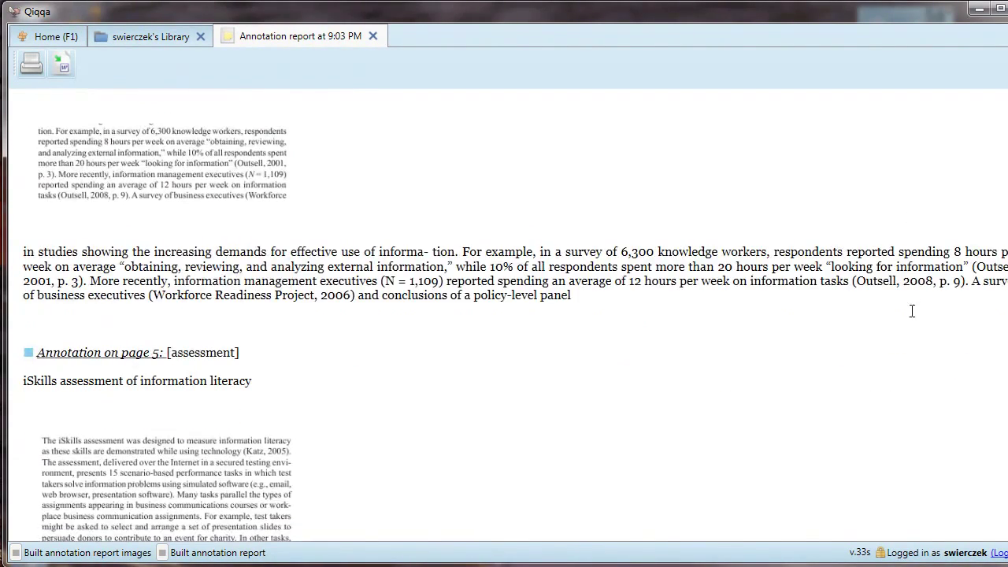
scroll(911, 311, "down", 3)
scroll(515, 315, "down", 15)
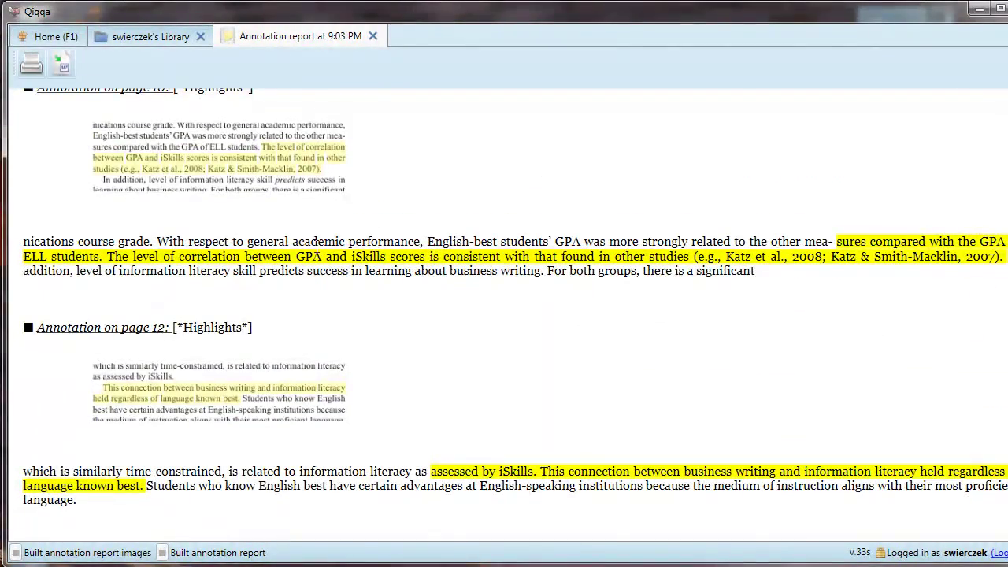
left_click(236, 399)
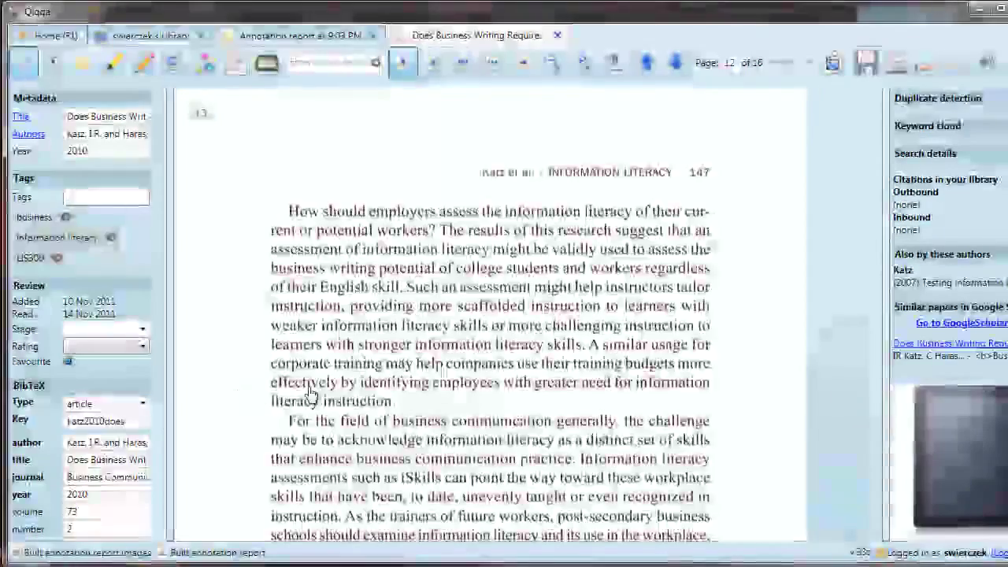
- Check the highlighted passage about ELL students at the end of page 12 and return to the annotation report
scroll(448, 383, "down", 5)
scroll(448, 383, "up", 10)
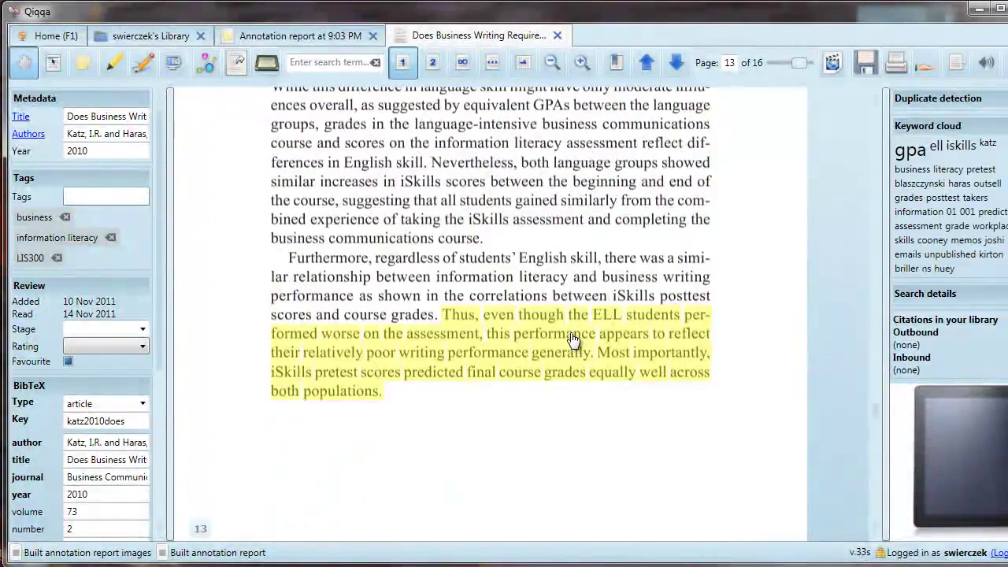
left_click(320, 37)
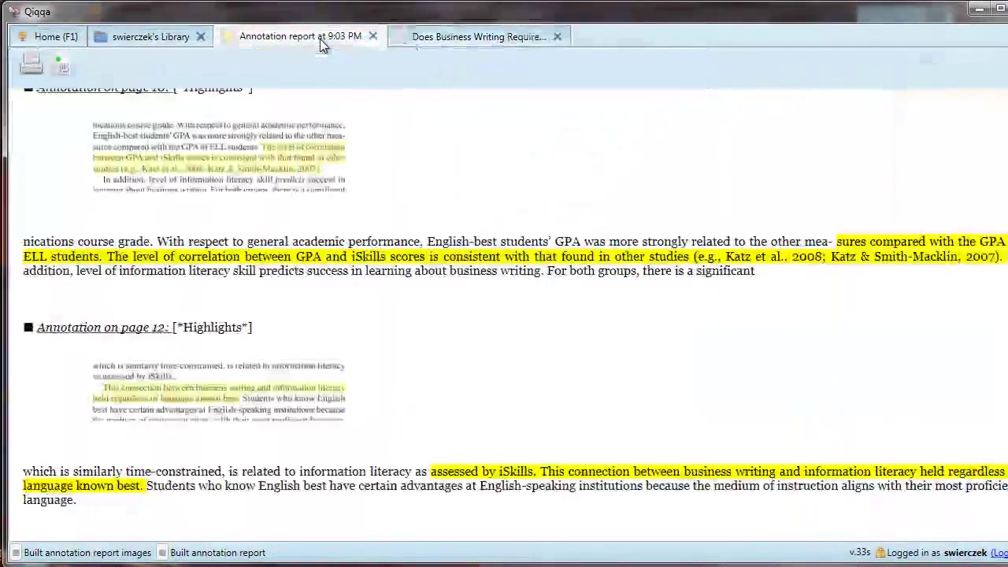
- Review the report down to the Entering Unfamiliar Territory annotations, and export the annotation report to Word
scroll(637, 375, "down", 8)
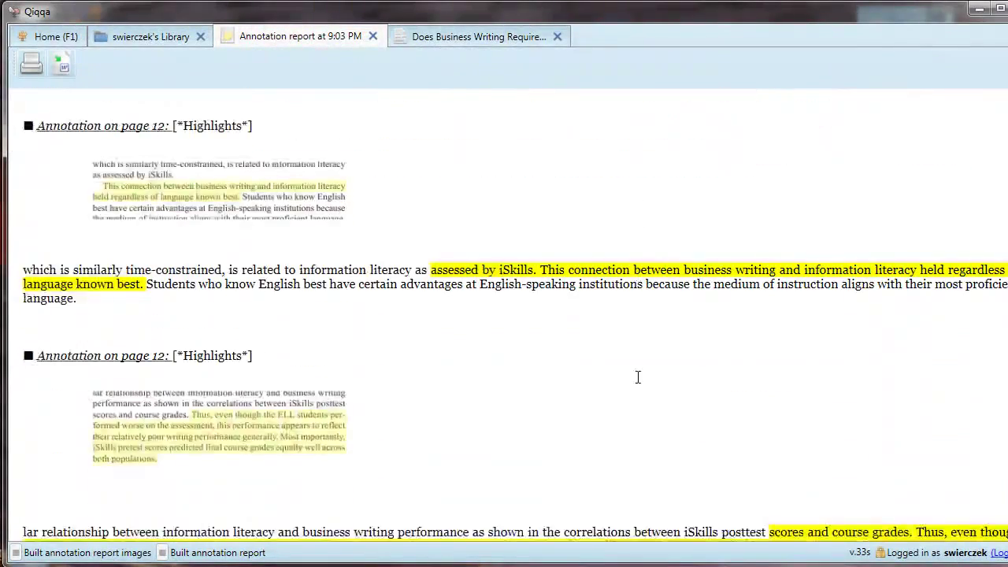
scroll(638, 377, "down", 3)
scroll(638, 377, "down", 5)
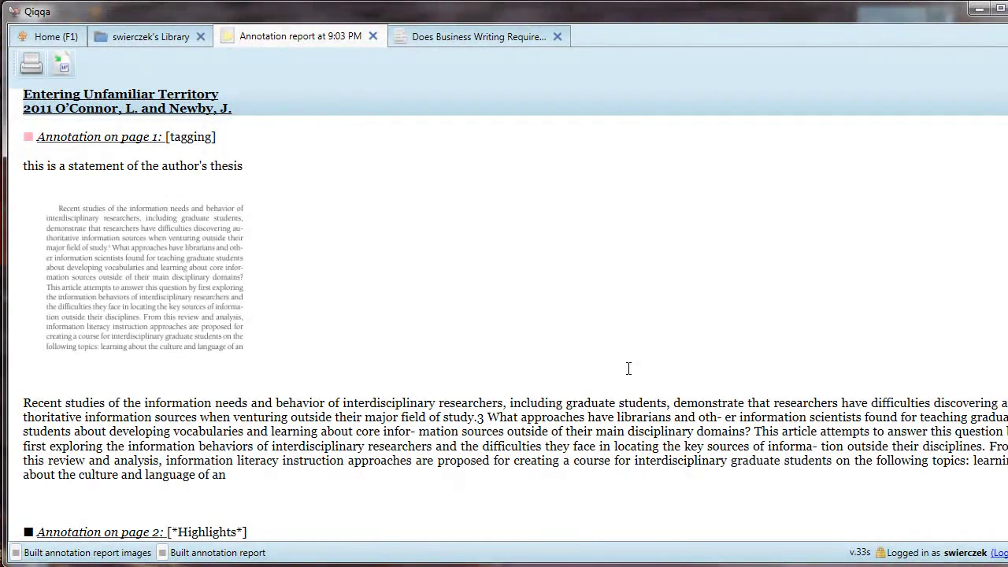
left_click(61, 63)
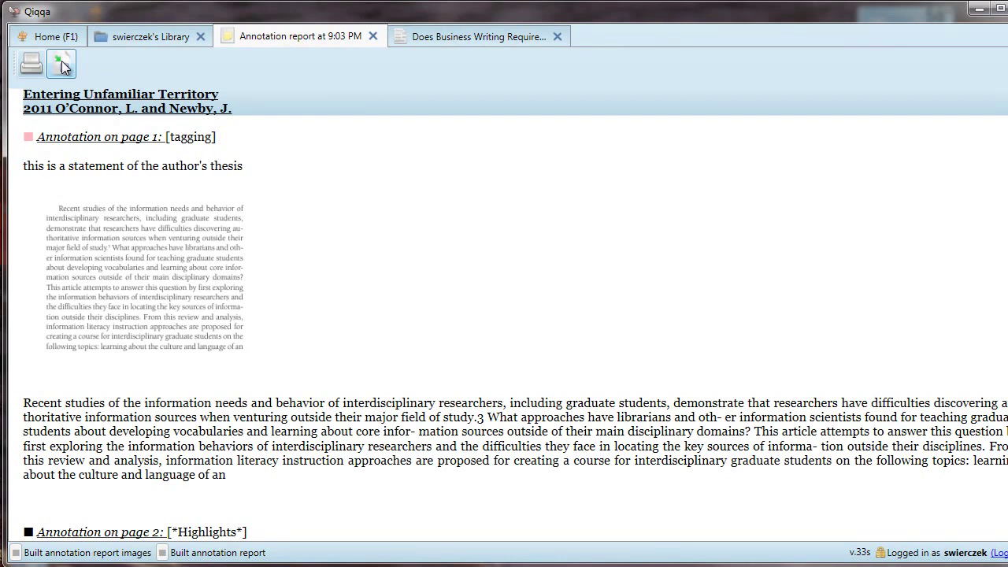
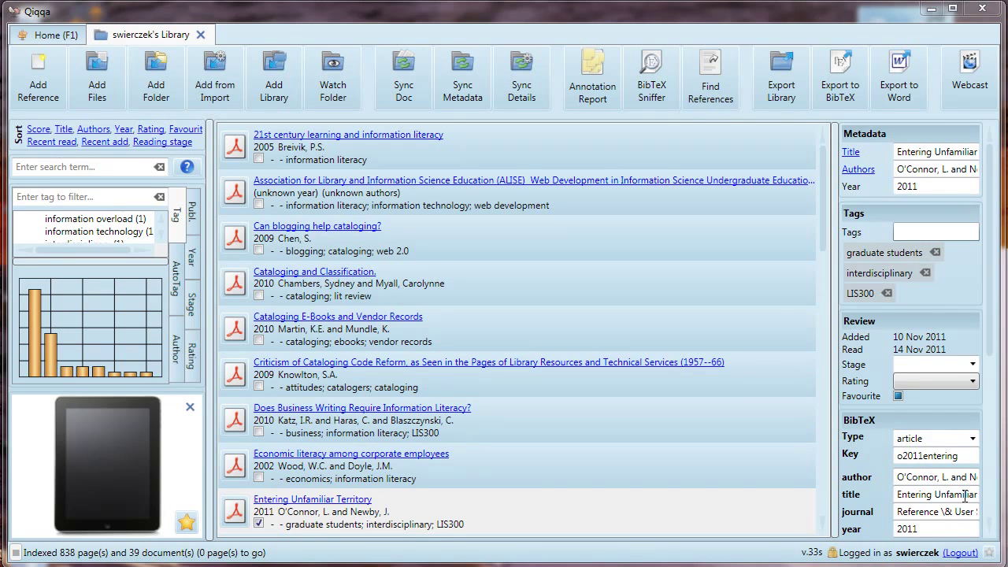
- View the library's storage top-up page on the Qiqqa website from the home screen and return to Qiqqa
left_click(54, 38)
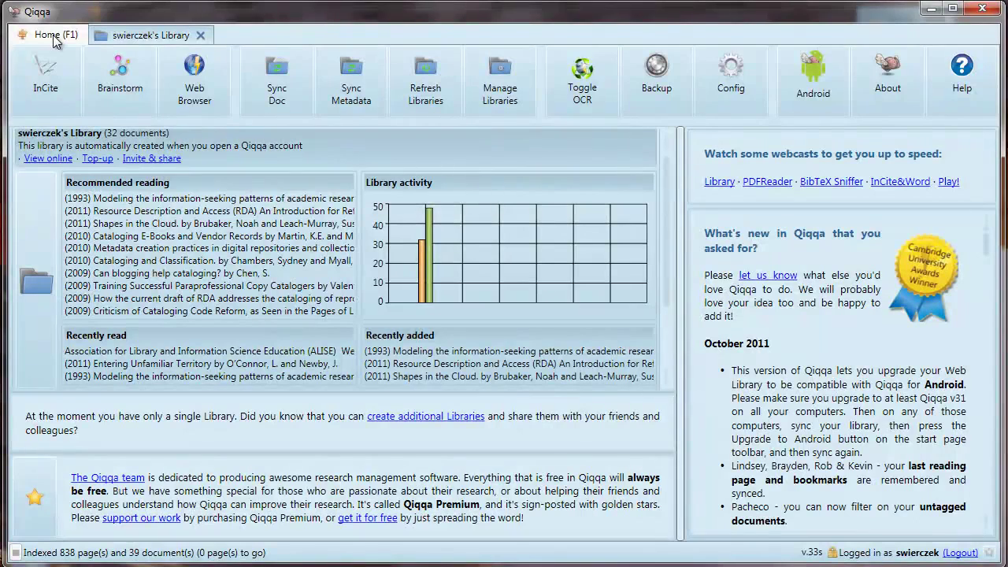
left_click(98, 160)
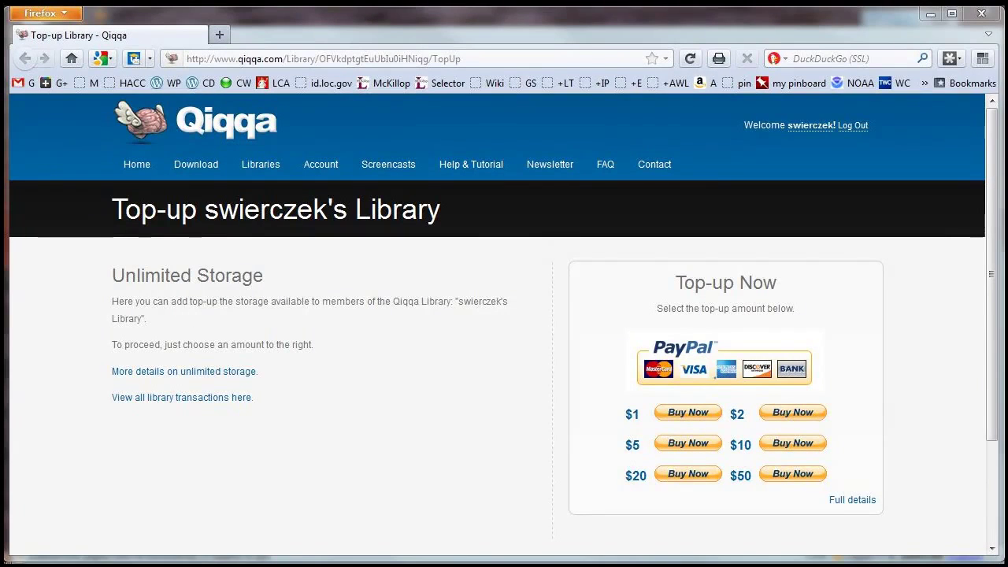
key("alt+Tab")
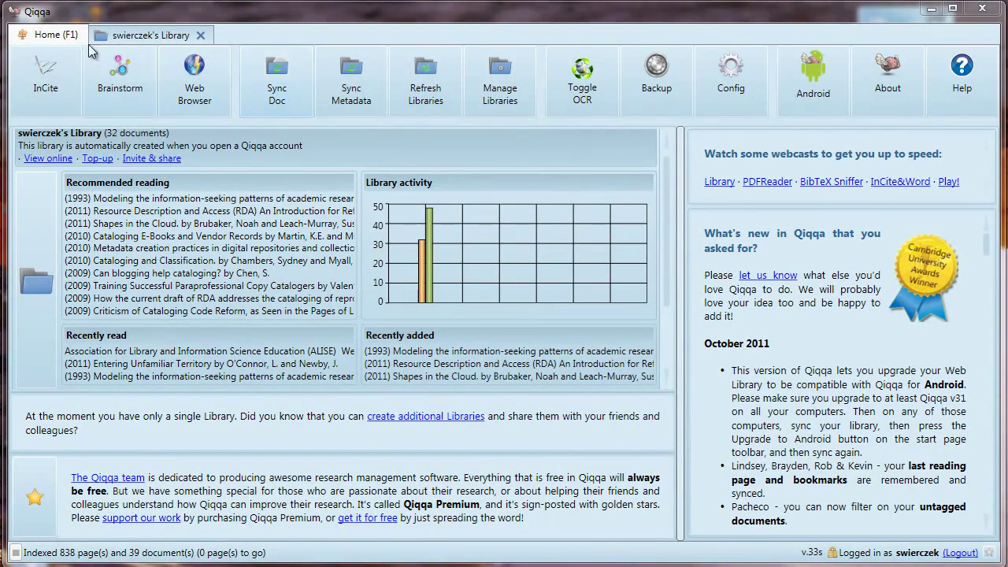
- Open the library's online web version in the browser and look through its downloadable documents
left_click(36, 160)
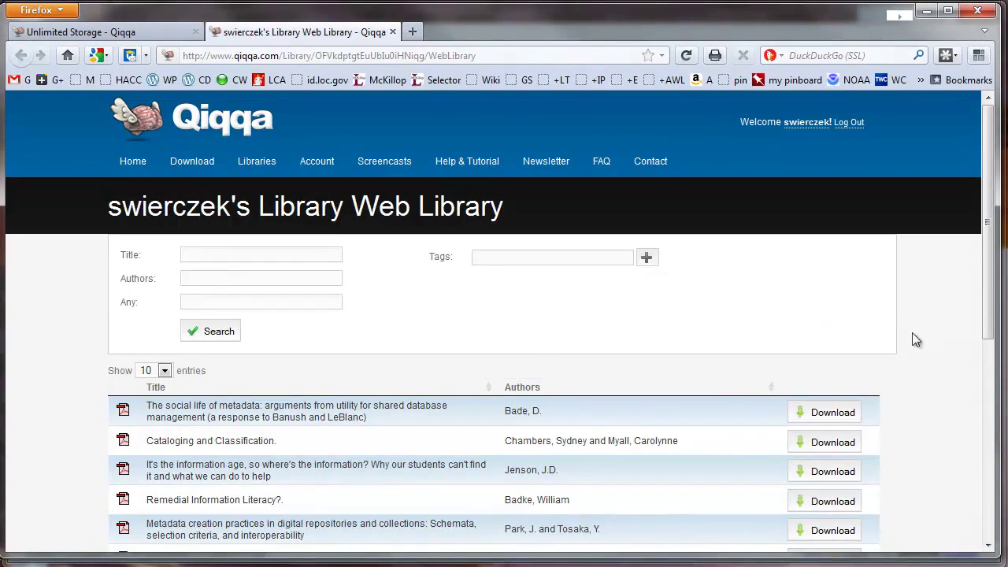
scroll(913, 339, "down", 2)
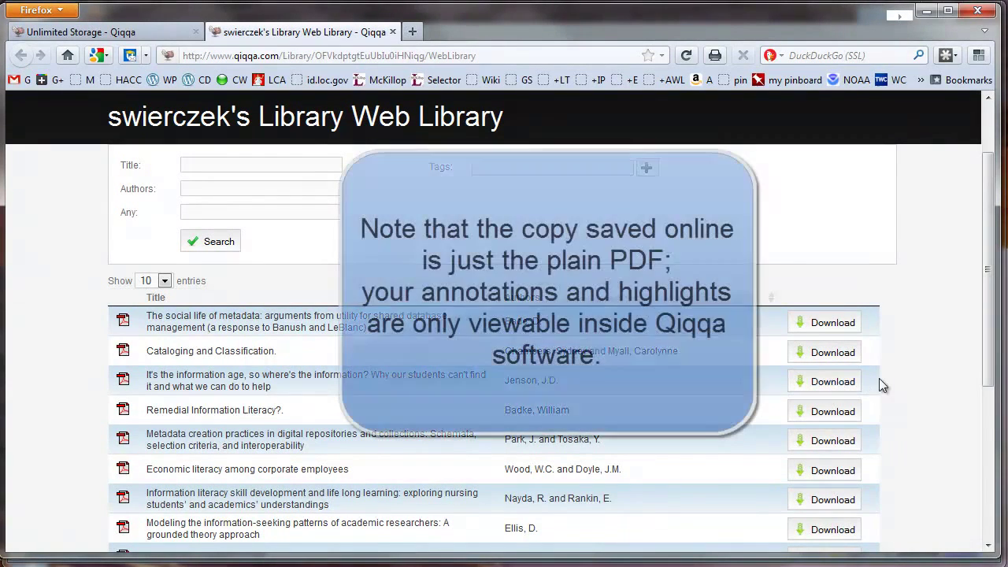
scroll(909, 389, "up", 2)
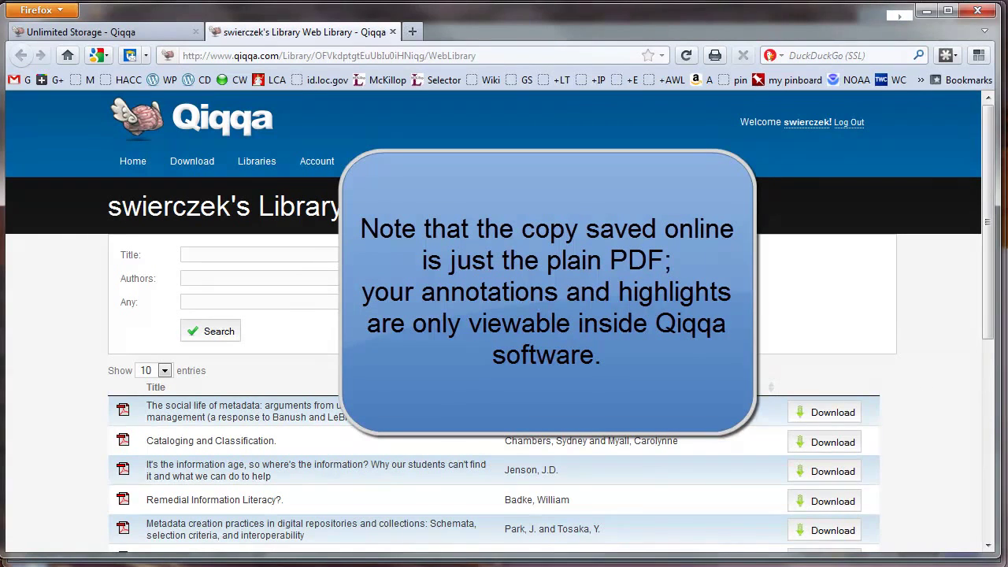
- Open the unlimited storage details through Your Libraries and the library's top-up page, and examine the example storage costs
left_click(257, 165)
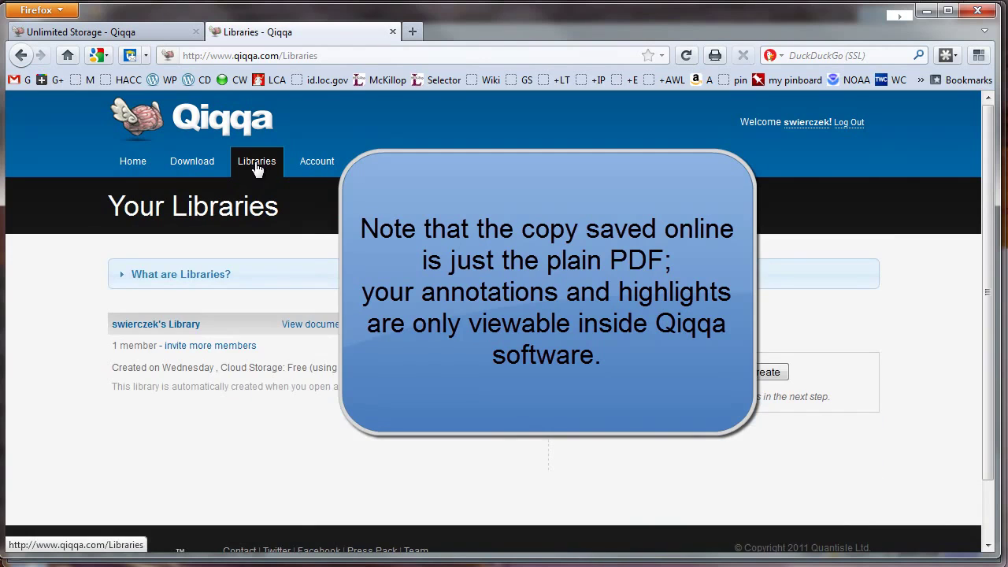
left_click(437, 368)
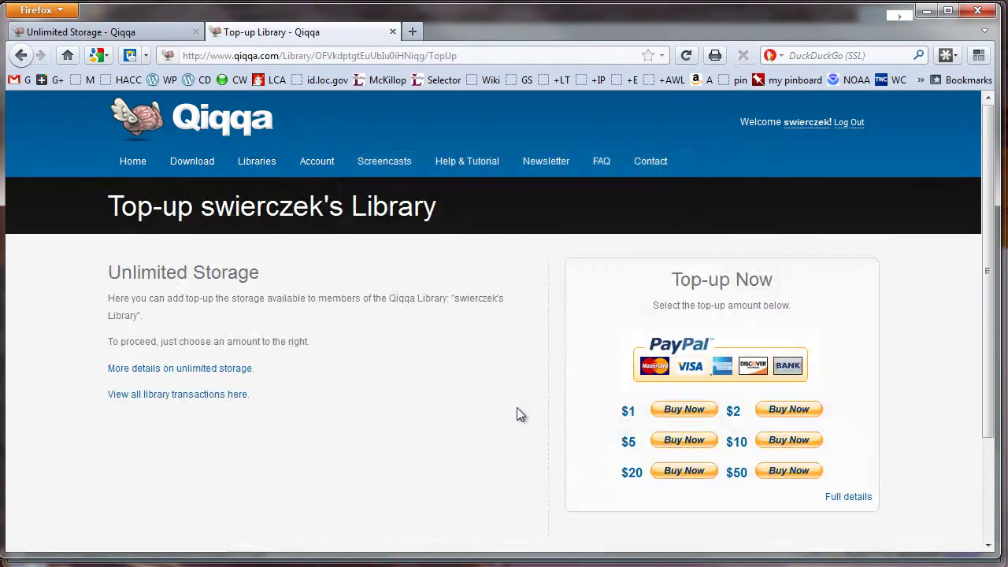
left_click(203, 368)
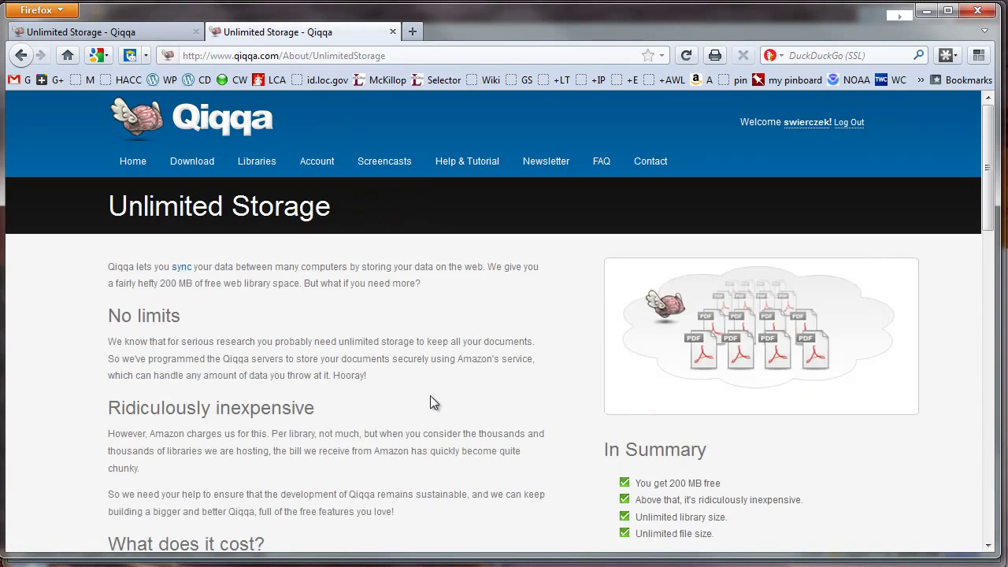
scroll(430, 396, "down", 5)
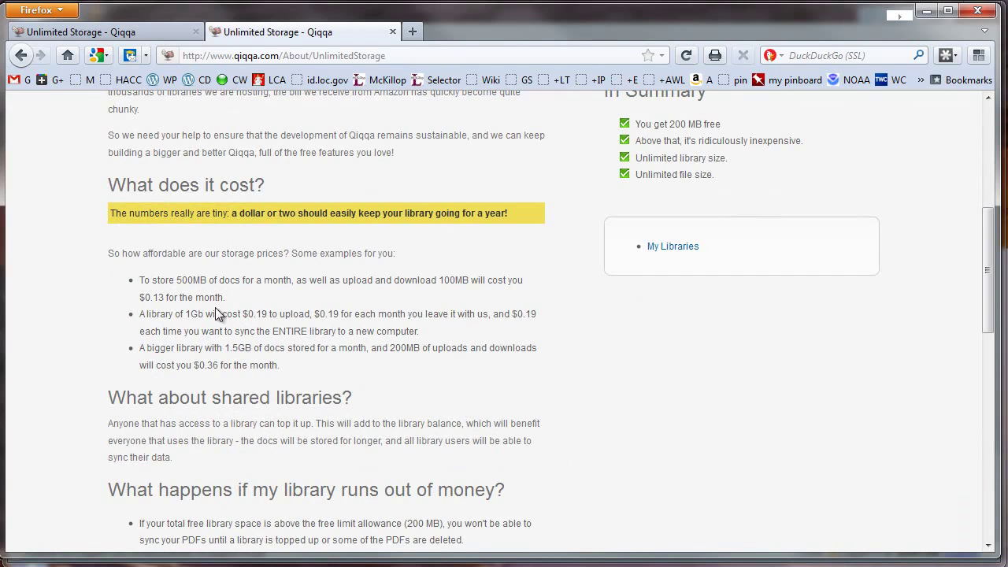
left_click_drag(166, 297, 139, 297)
left_click_drag(220, 365, 178, 369)
left_click(594, 389)
scroll(593, 390, "up", 4)
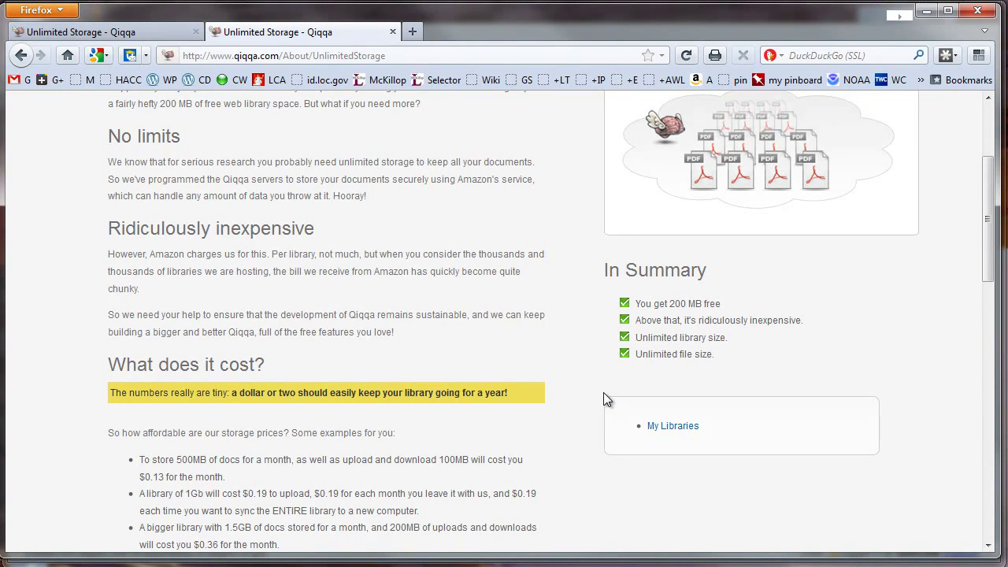
scroll(604, 399, "down", 2)
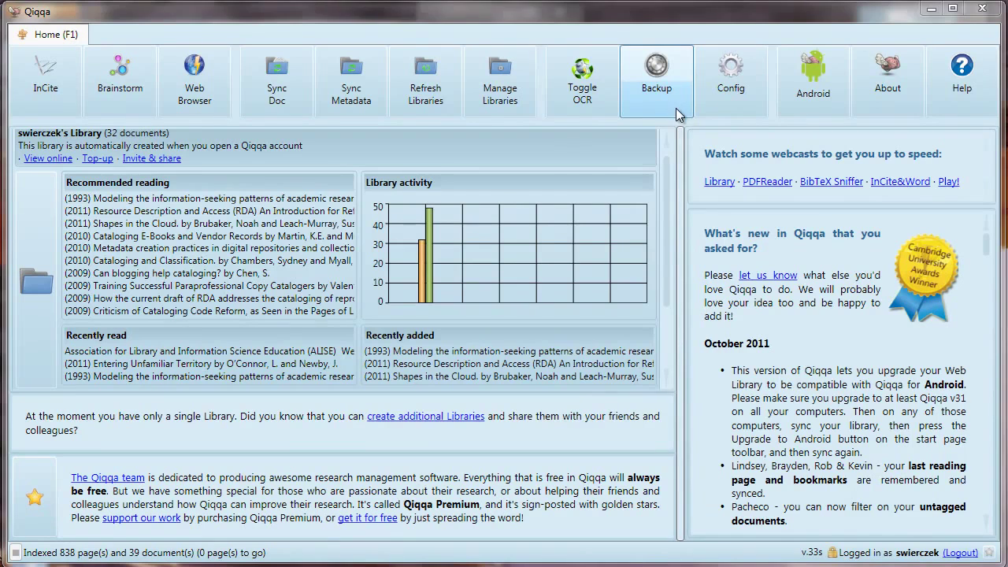
left_click(673, 101)
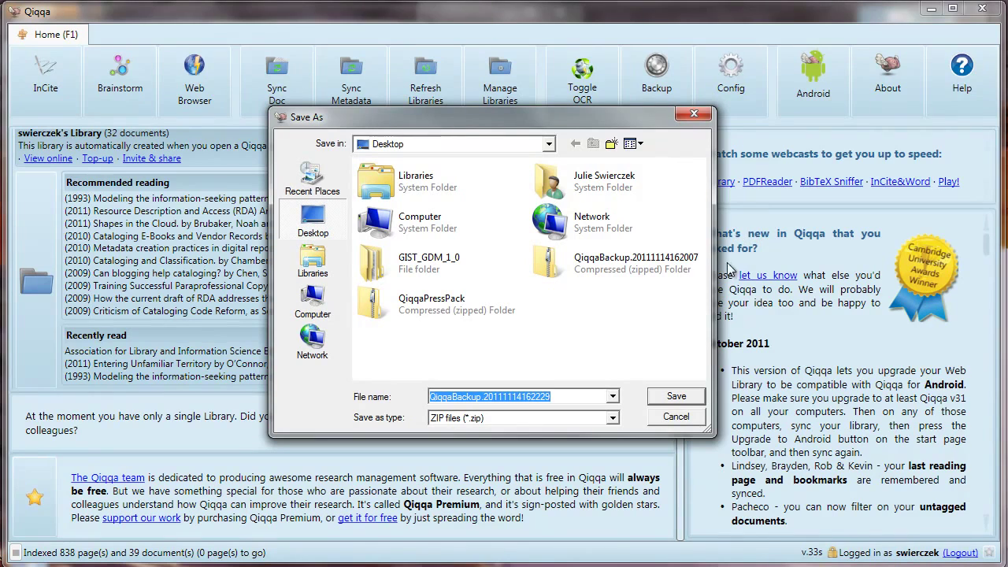
left_click(695, 424)
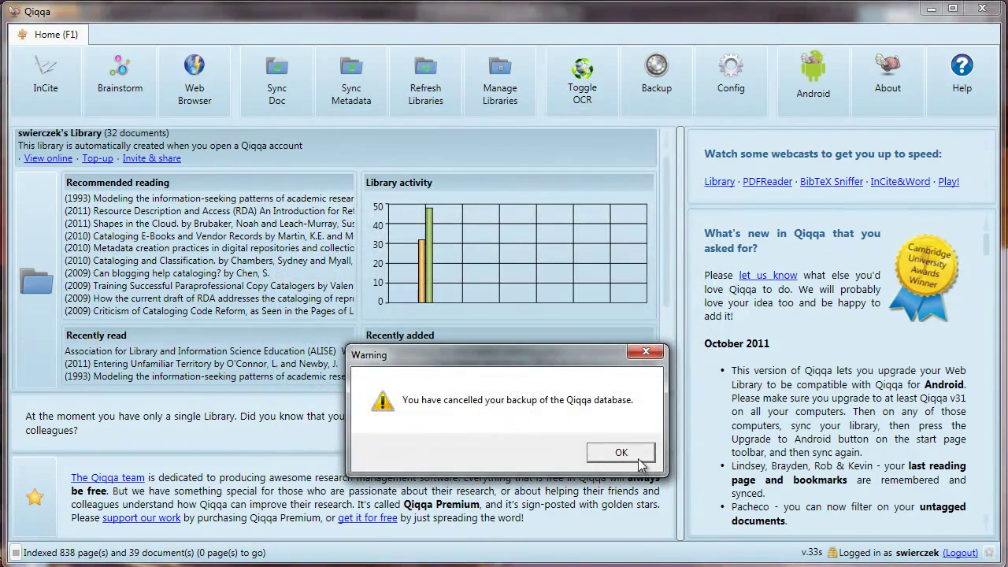
left_click(638, 456)
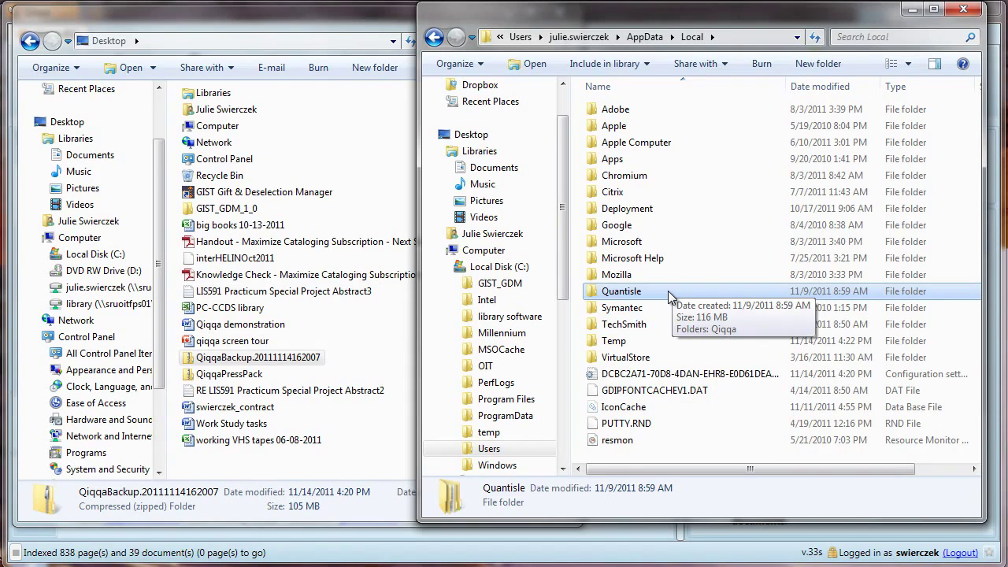
- Open the Qiqqa folder under AppData, Local, Quantisle, and the Qiqqa folder inside the QiqqaBackup.20111114162007 archive
double_click(667, 291)
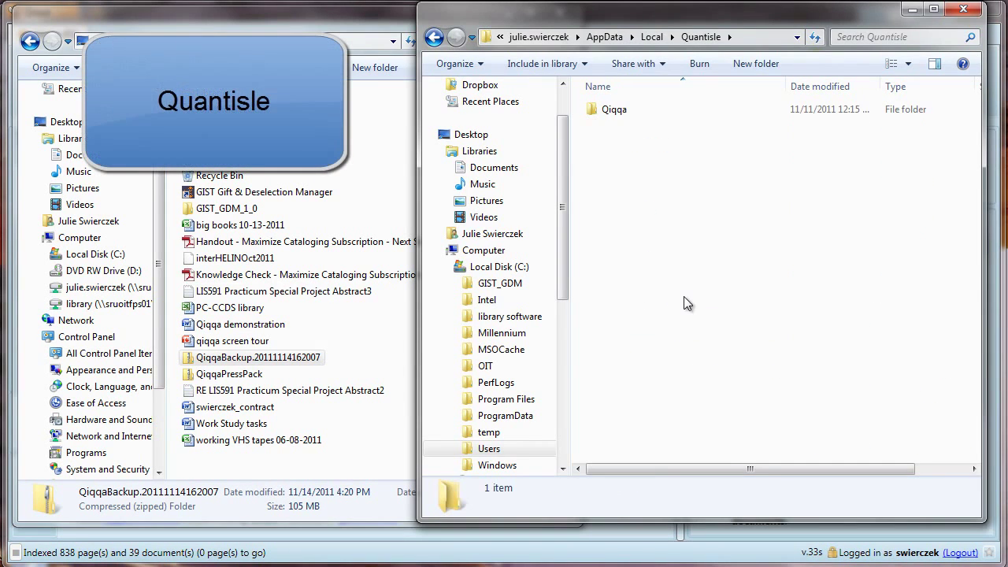
double_click(634, 109)
double_click(287, 357)
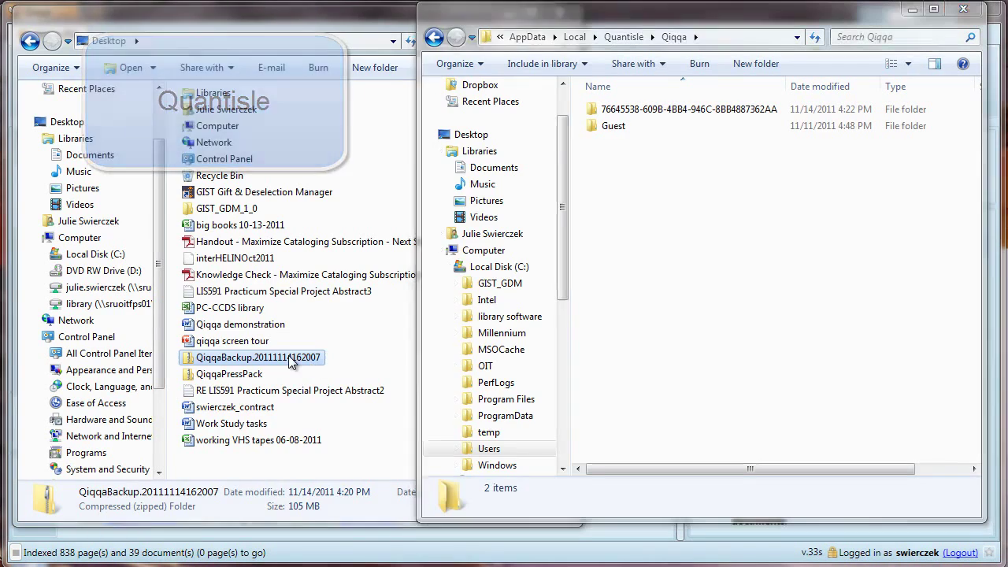
double_click(209, 114)
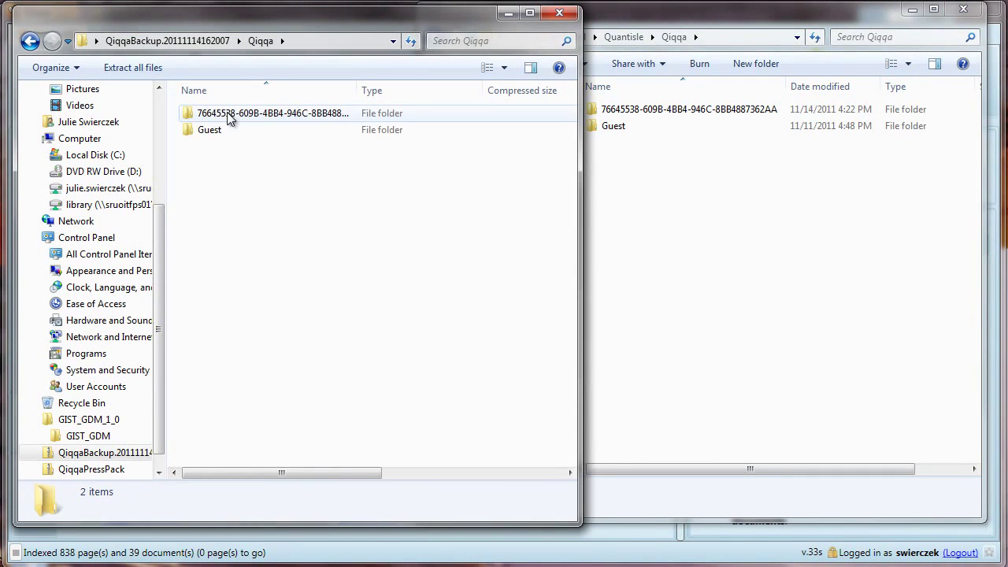
- Copy the long-ID account folder from the backup archive and select the matching folder in the local Qiqqa directory as the paste target
left_click(252, 114)
right_click(253, 114)
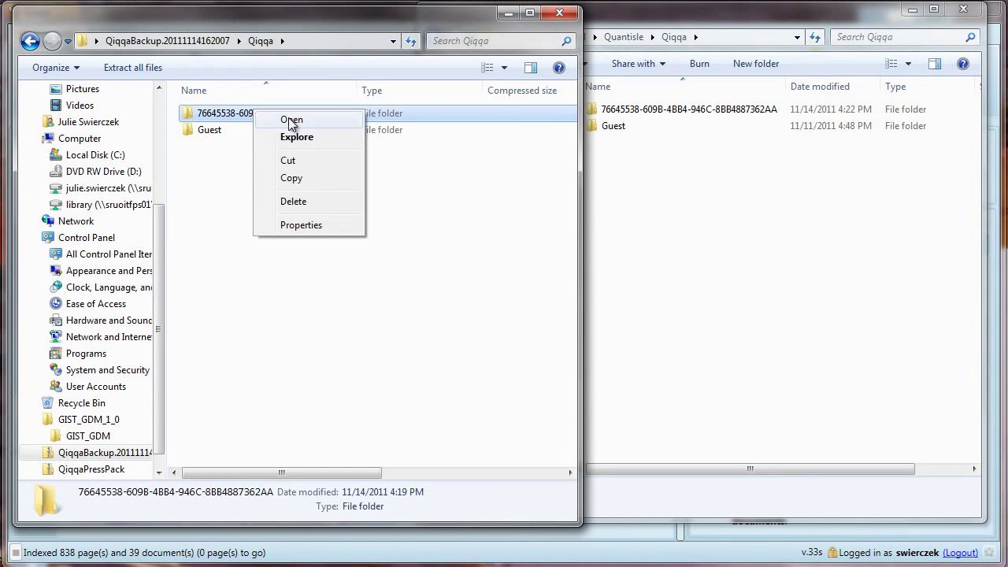
left_click(319, 178)
left_click(618, 110)
right_click(618, 112)
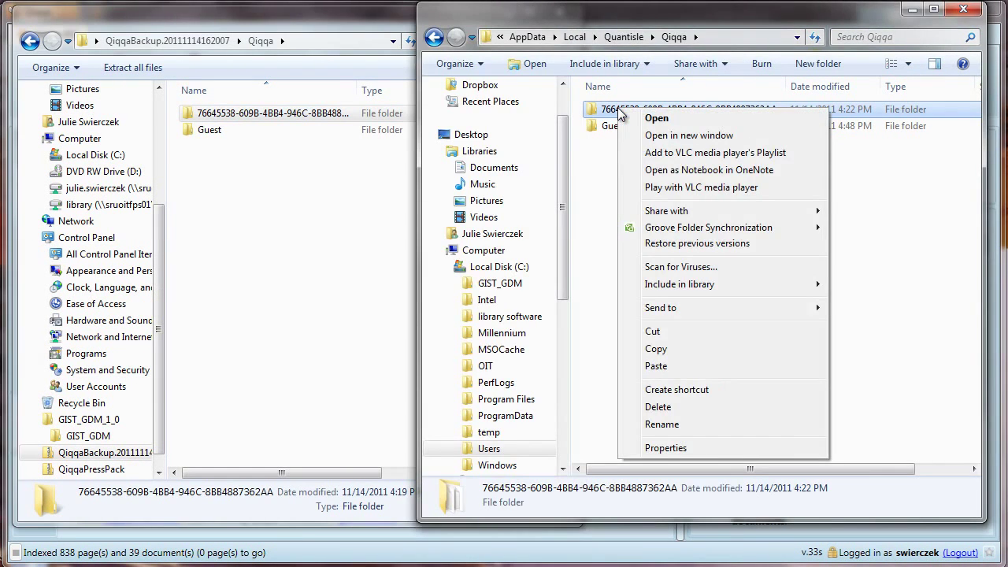